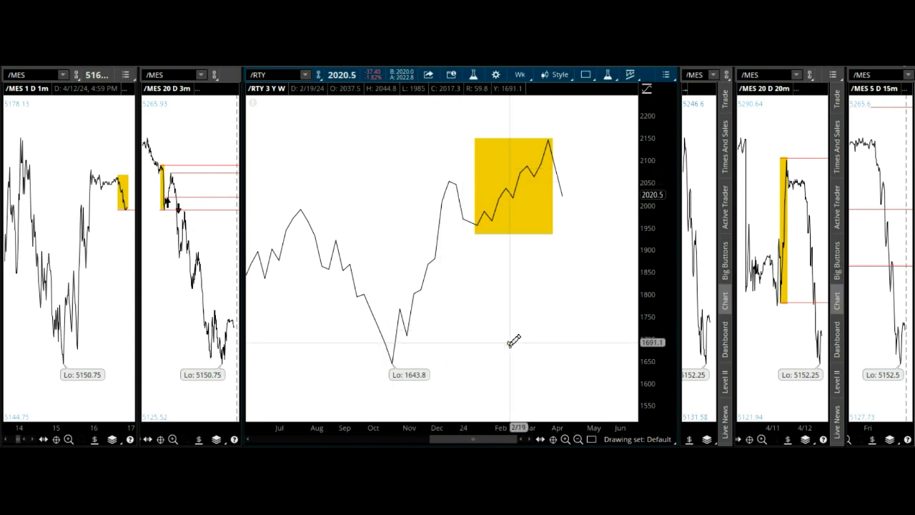
Draw horizontal price level lines on the /RTY weekly chart along the highlighted rally's high and low, at about 2149 and 1952.
{"action": "left_click", "coordinate": [306, 74]}
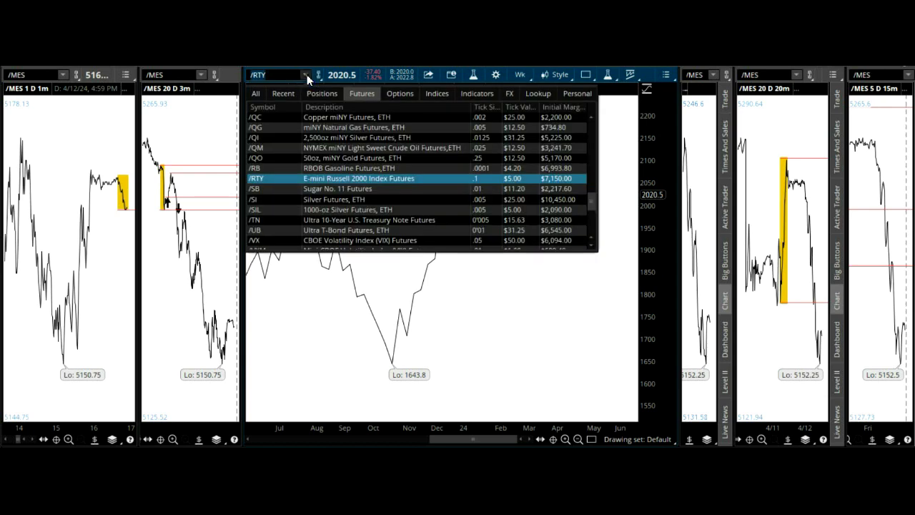
{"action": "left_click", "coordinate": [307, 74]}
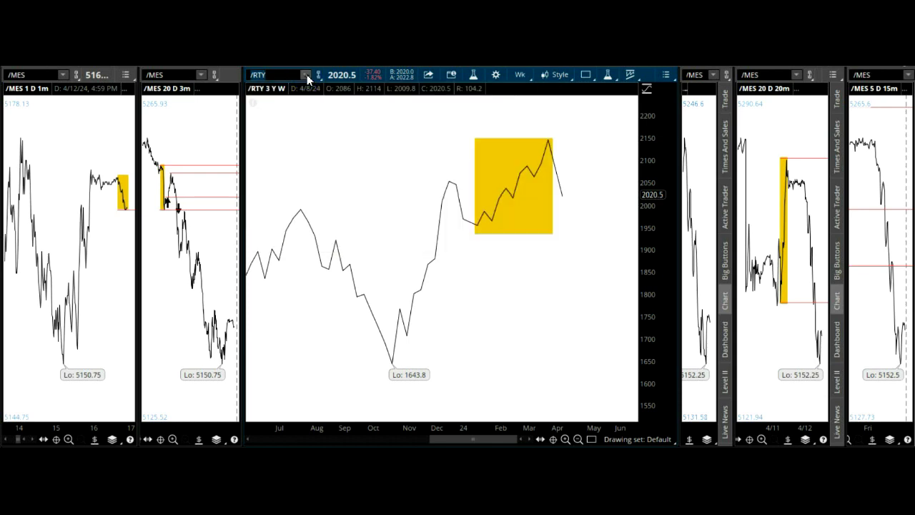
{"action": "left_click_drag", "start_coordinate": [436, 330], "coordinate": [632, 339]}
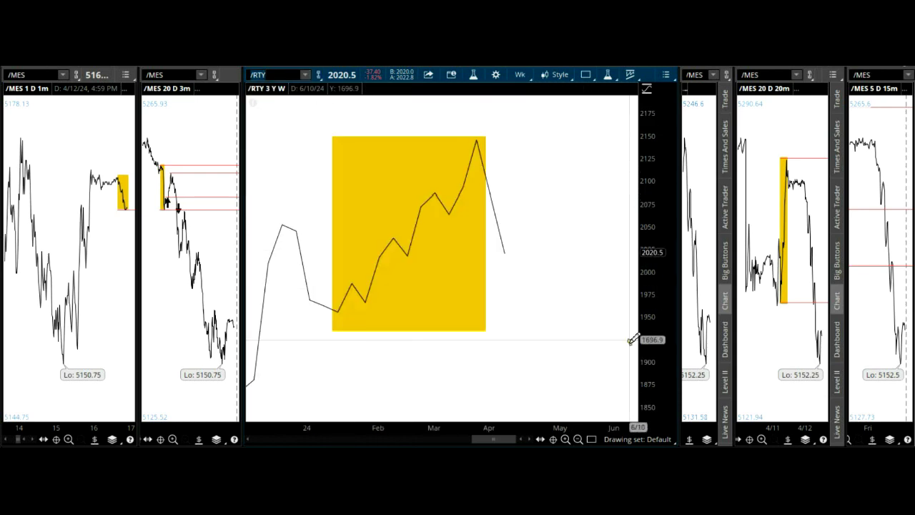
{"action": "left_click", "coordinate": [591, 438]}
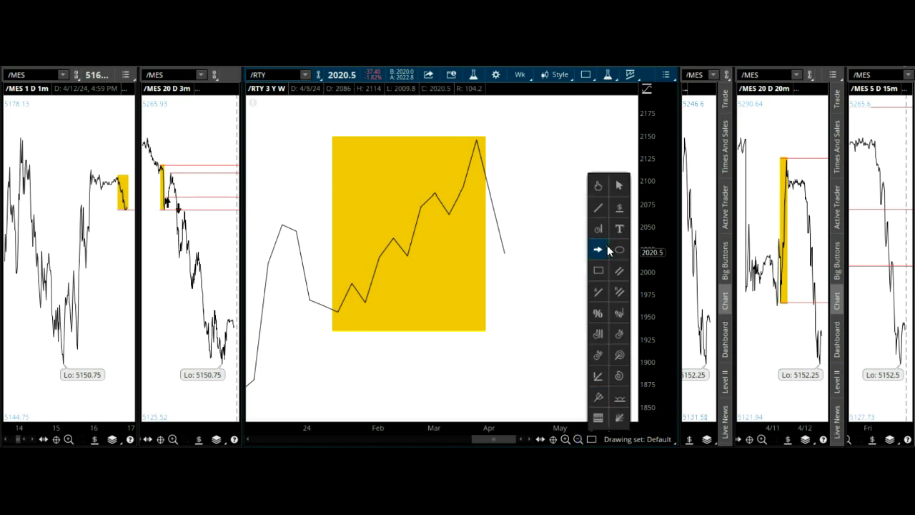
{"action": "left_click", "coordinate": [619, 207]}
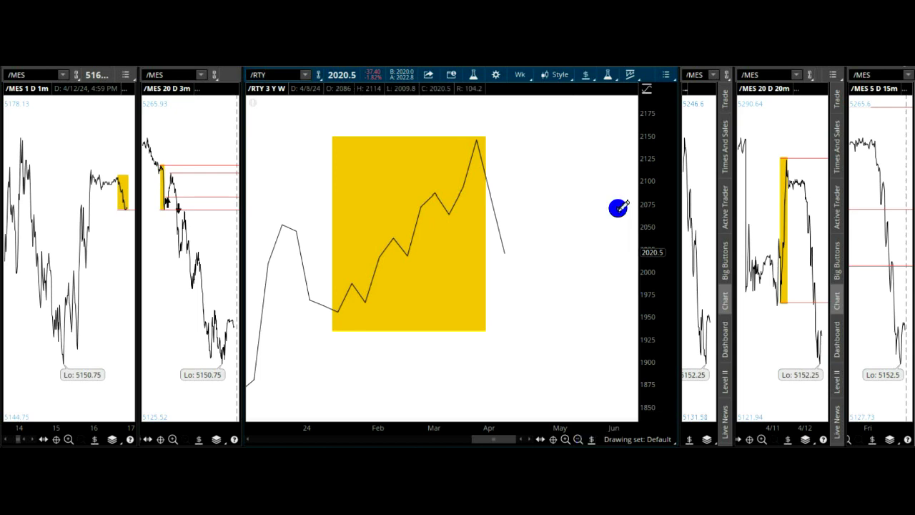
{"action": "left_click", "coordinate": [316, 135]}
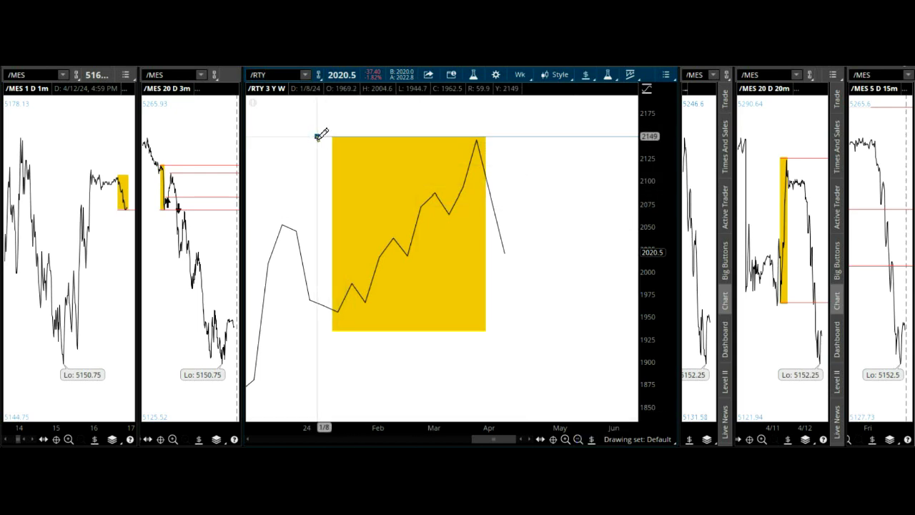
{"action": "left_click", "coordinate": [608, 132]}
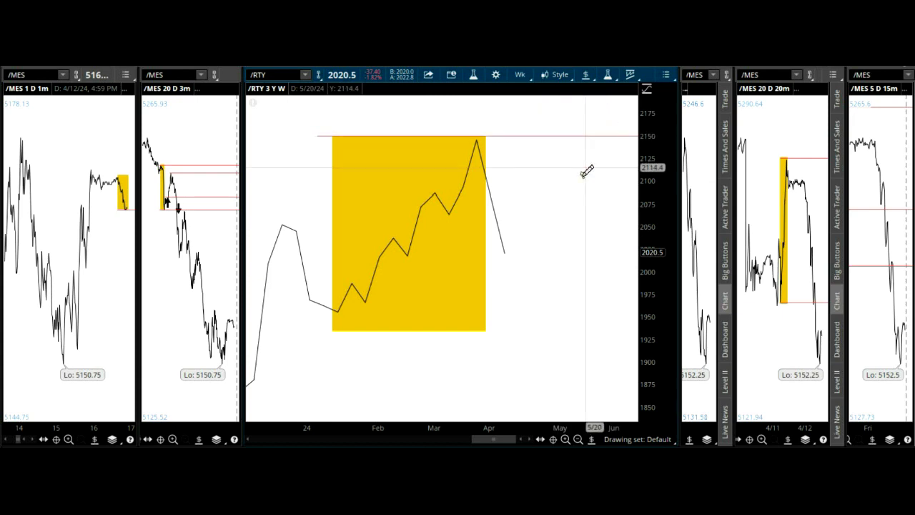
{"action": "left_click", "coordinate": [314, 315]}
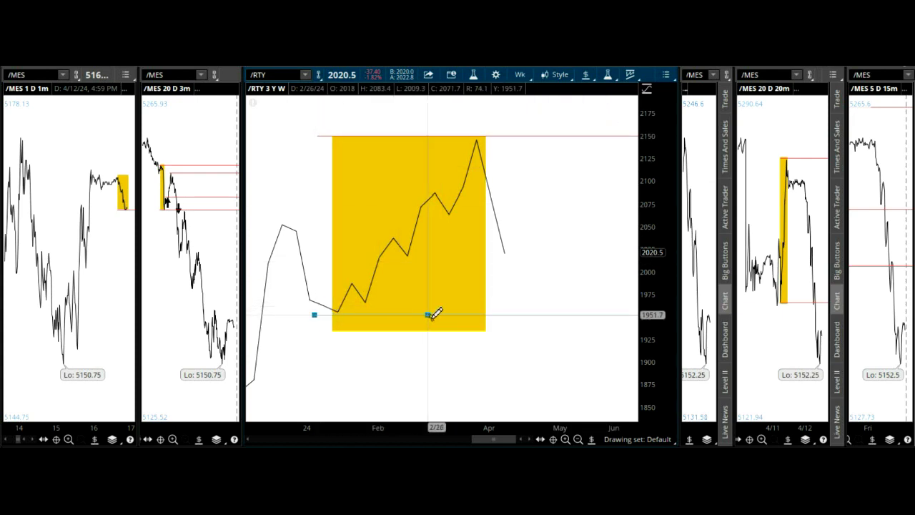
{"action": "left_click", "coordinate": [584, 313]}
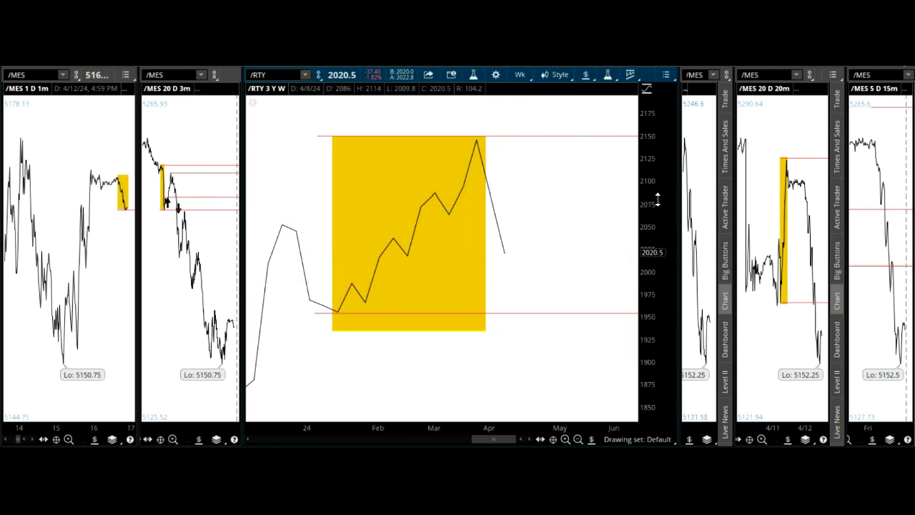
Switch the main chart from /RTY to Gold Futures (/GC).
{"action": "left_click", "coordinate": [308, 73]}
{"action": "scroll", "coordinate": [350, 170], "scroll_direction": "up", "scroll_amount": 5}
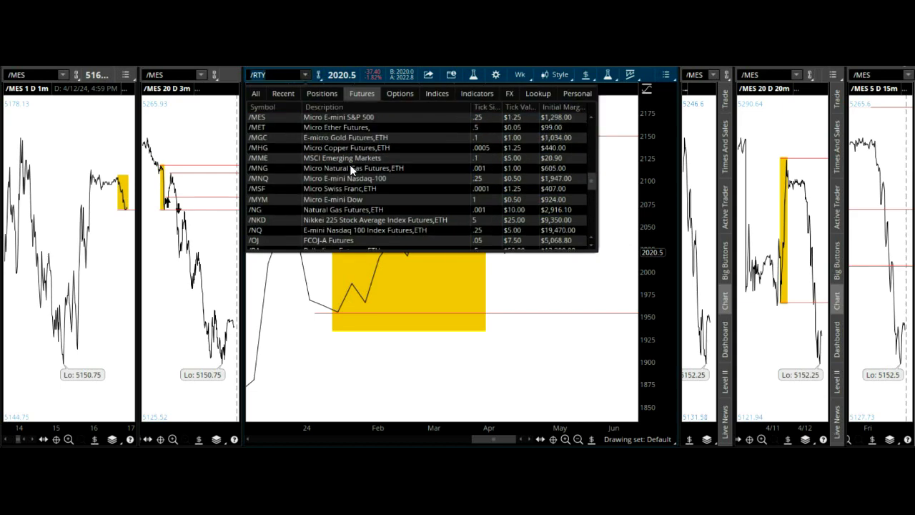
{"action": "scroll", "coordinate": [350, 169], "scroll_direction": "up", "scroll_amount": 8}
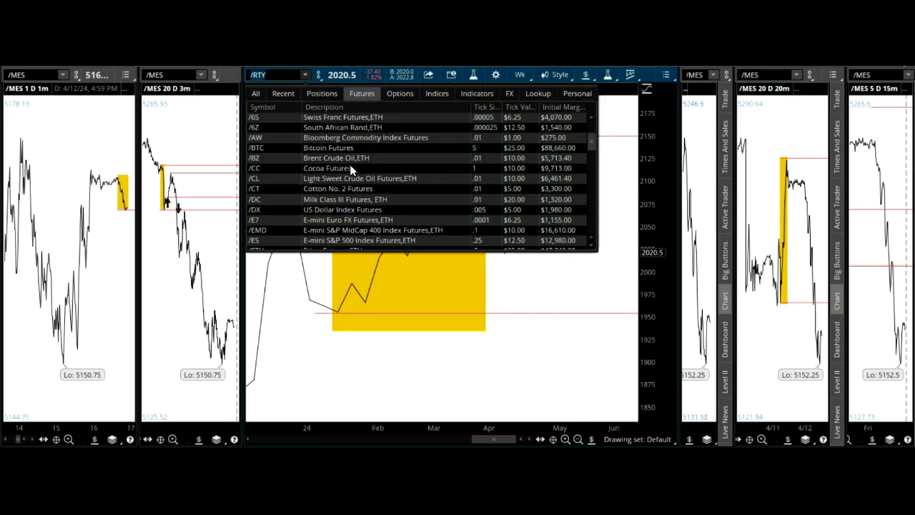
{"action": "scroll", "coordinate": [390, 152], "scroll_direction": "down", "scroll_amount": 2}
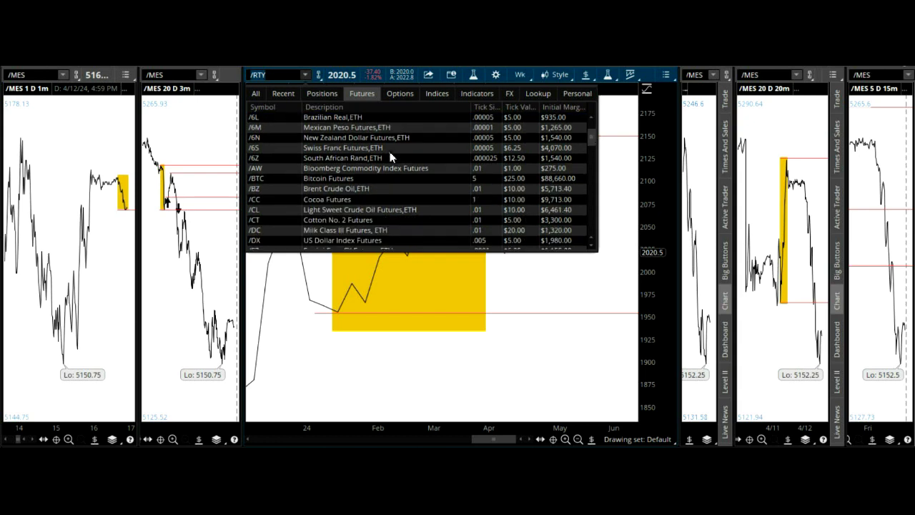
{"action": "scroll", "coordinate": [389, 156], "scroll_direction": "down", "scroll_amount": 1}
{"action": "scroll", "coordinate": [390, 157], "scroll_direction": "down", "scroll_amount": 1}
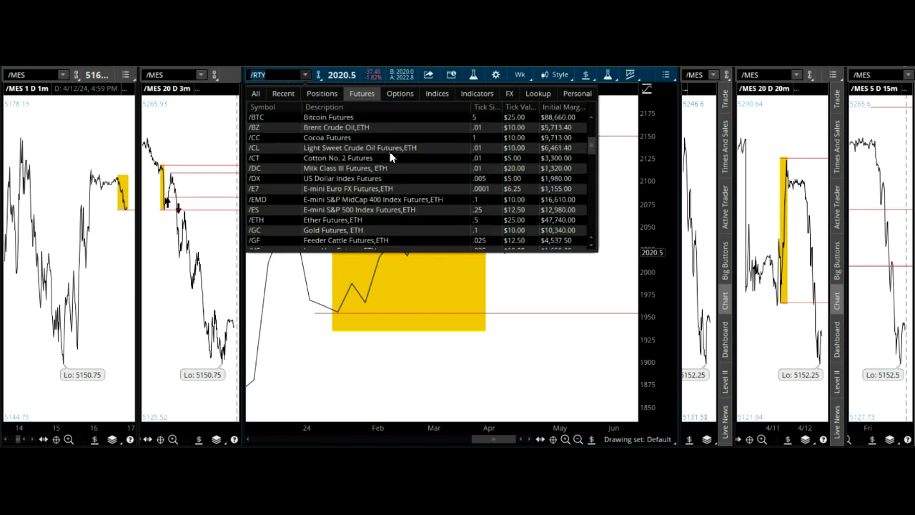
{"action": "scroll", "coordinate": [390, 157], "scroll_direction": "down", "scroll_amount": 1}
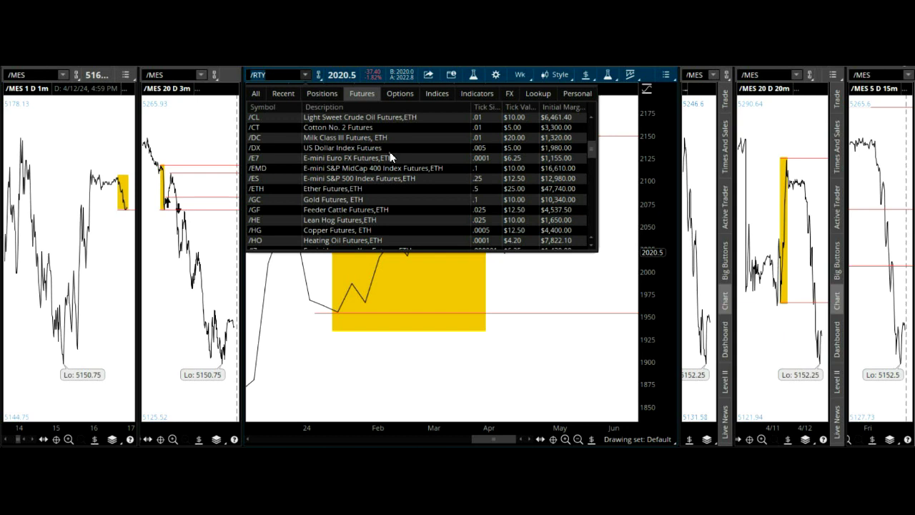
{"action": "left_click", "coordinate": [377, 202]}
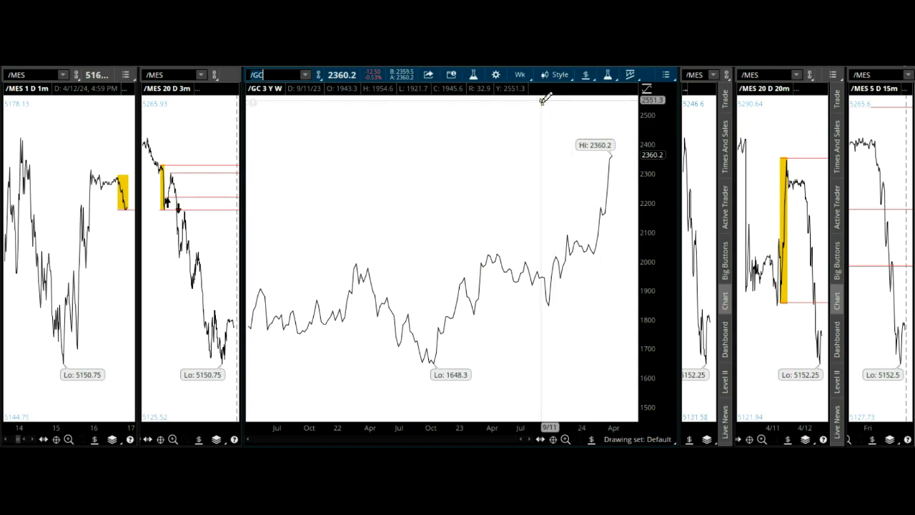
Set the /GC chart's time frame to 1 Y : 1D and focus on the price action since late February.
{"action": "left_click", "coordinate": [529, 79]}
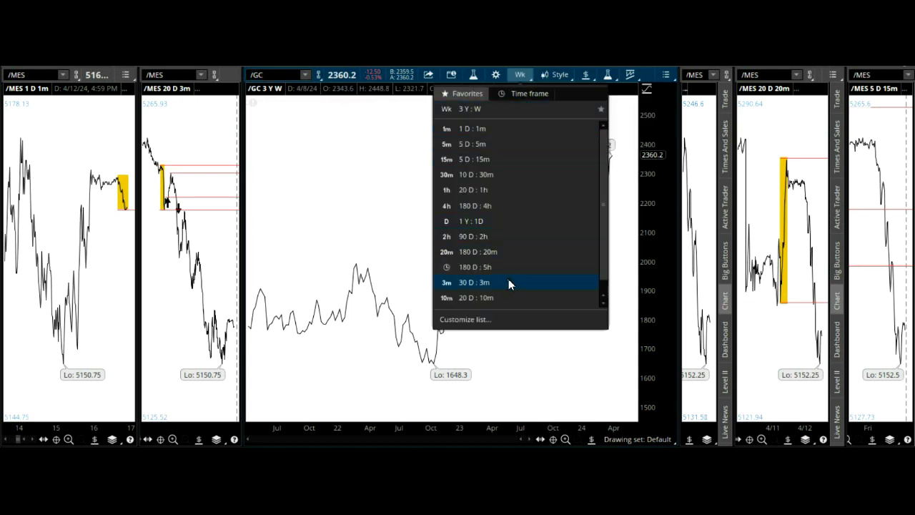
{"action": "left_click", "coordinate": [506, 218]}
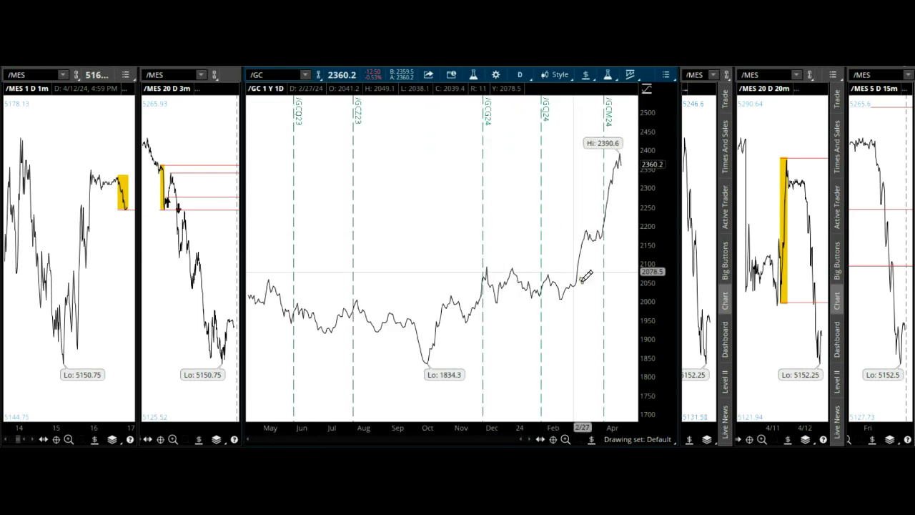
{"action": "left_click_drag", "start_coordinate": [574, 331], "coordinate": [661, 331]}
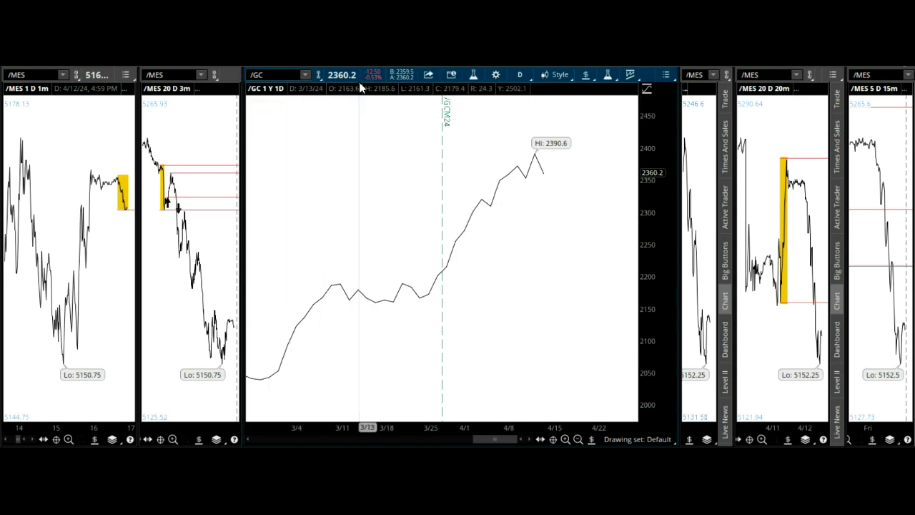
Load Micro E-mini Dow futures (/MYM) in the main chart, focus on recent months, and widen the adjacent /MES 20-day 3-minute chart.
{"action": "left_click", "coordinate": [309, 74]}
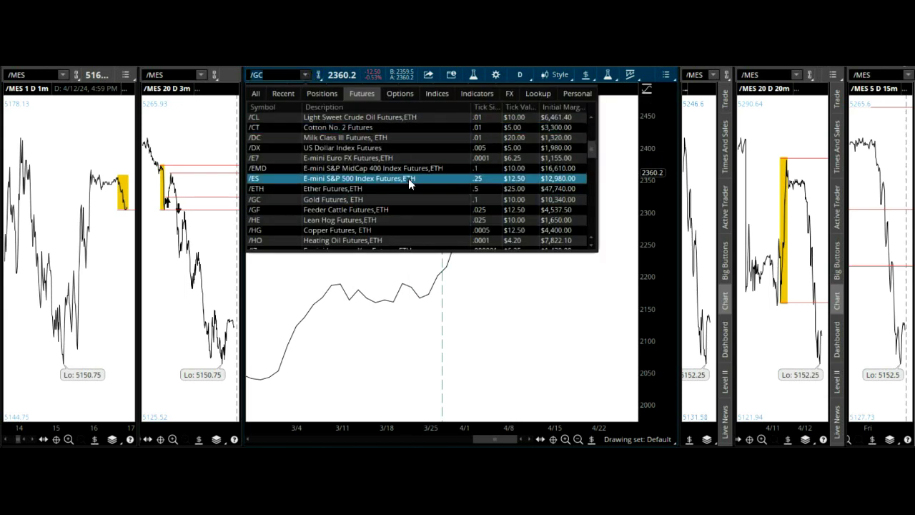
{"action": "scroll", "coordinate": [417, 179], "scroll_direction": "down", "scroll_amount": 2}
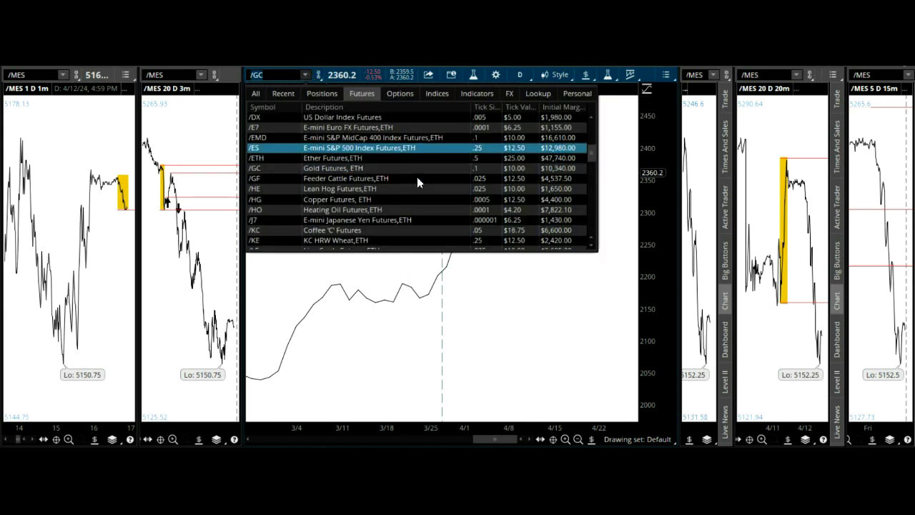
{"action": "scroll", "coordinate": [417, 176], "scroll_direction": "down", "scroll_amount": 3}
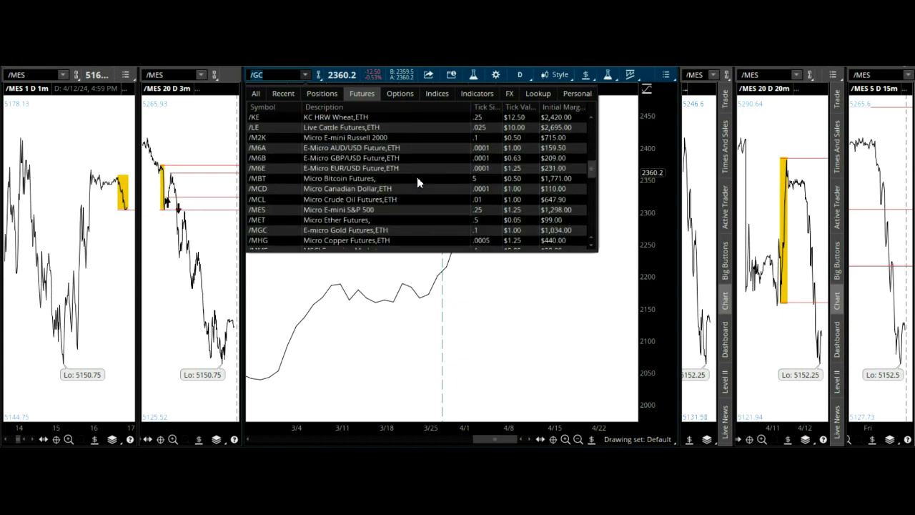
{"action": "scroll", "coordinate": [416, 177], "scroll_direction": "down", "scroll_amount": 1}
{"action": "scroll", "coordinate": [416, 181], "scroll_direction": "down", "scroll_amount": 1}
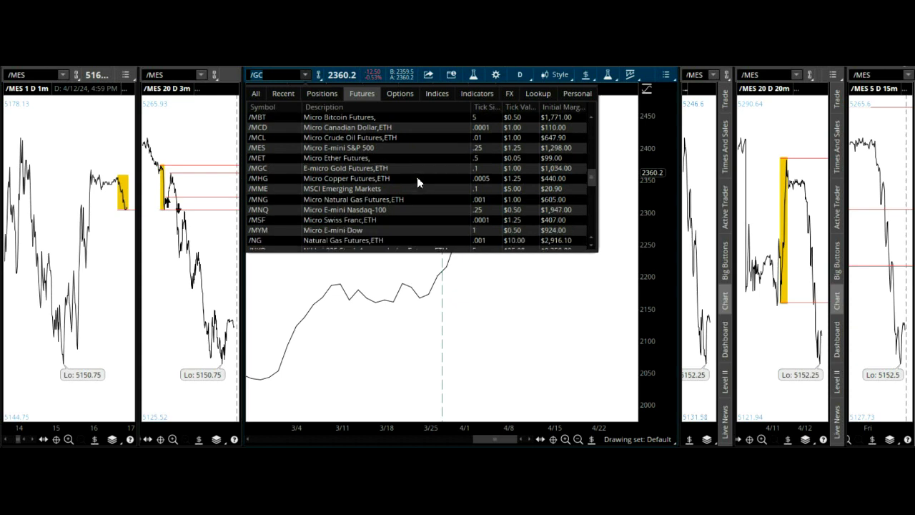
{"action": "left_click", "coordinate": [380, 230]}
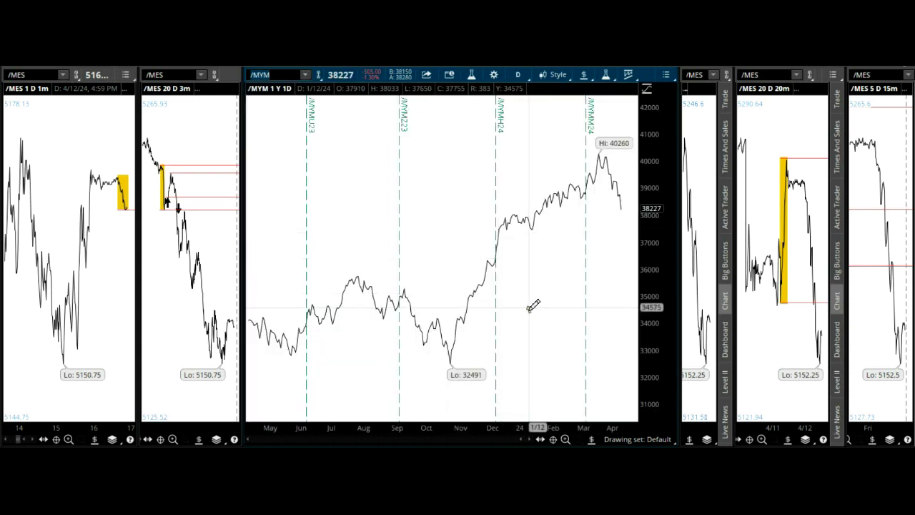
{"action": "left_click_drag", "start_coordinate": [526, 304], "coordinate": [681, 316]}
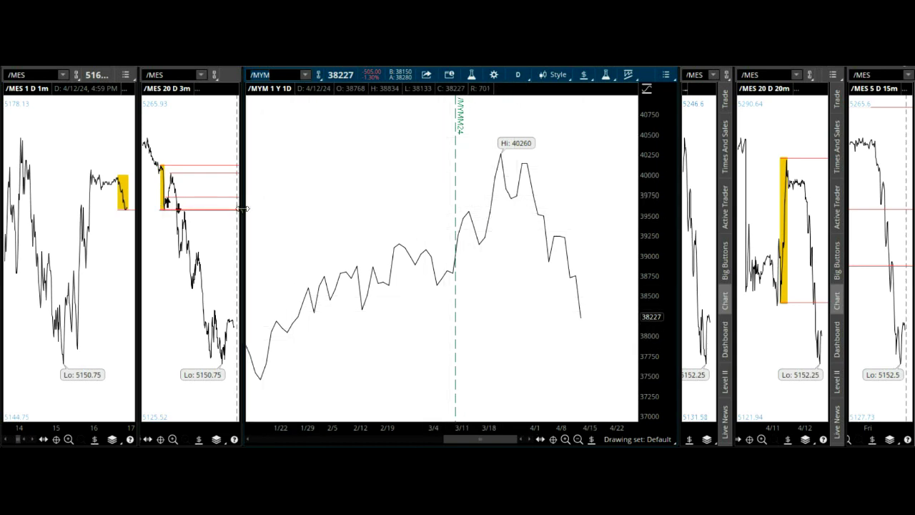
{"action": "left_click_drag", "start_coordinate": [244, 205], "coordinate": [333, 206]}
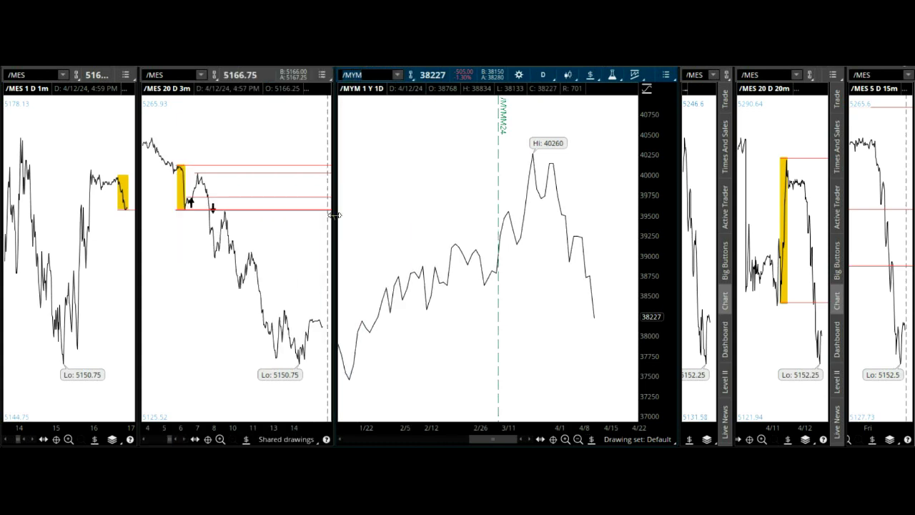
Highlight the March rally on the /MYM daily chart with a rectangle from about 38440 up to the 40260 high.
{"action": "left_click", "coordinate": [591, 438]}
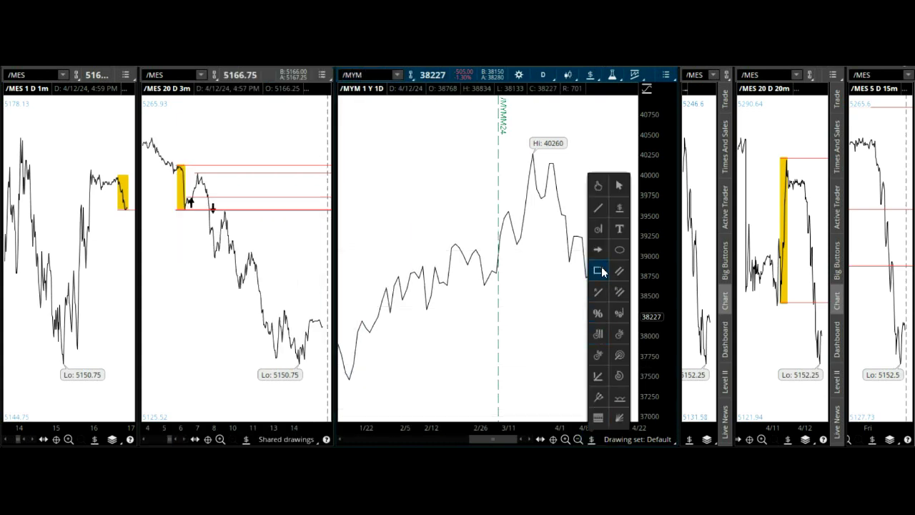
{"action": "left_click", "coordinate": [598, 270]}
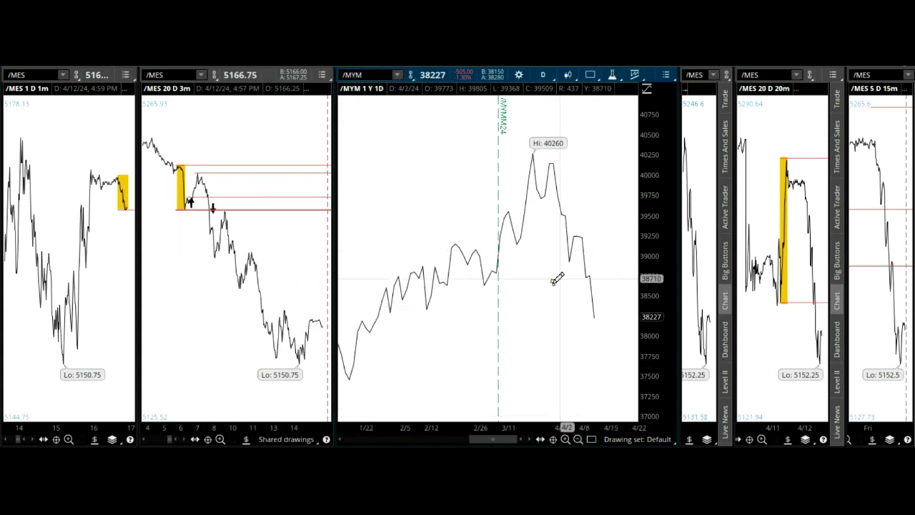
{"action": "left_click", "coordinate": [482, 300]}
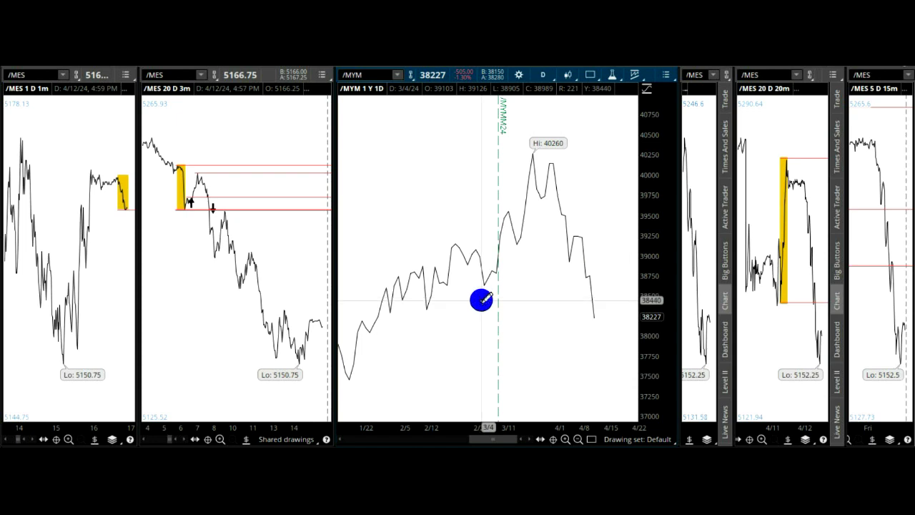
{"action": "left_click", "coordinate": [544, 152]}
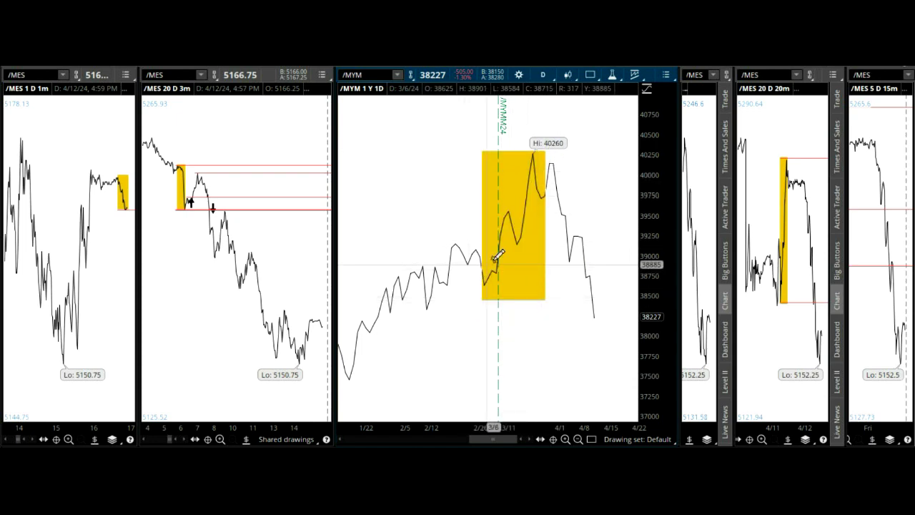
Draw price level lines across the /MYM chart at the highlighted rally's high, about 40260, and its low, about 38591.
{"action": "left_click", "coordinate": [591, 441]}
{"action": "left_click", "coordinate": [623, 206]}
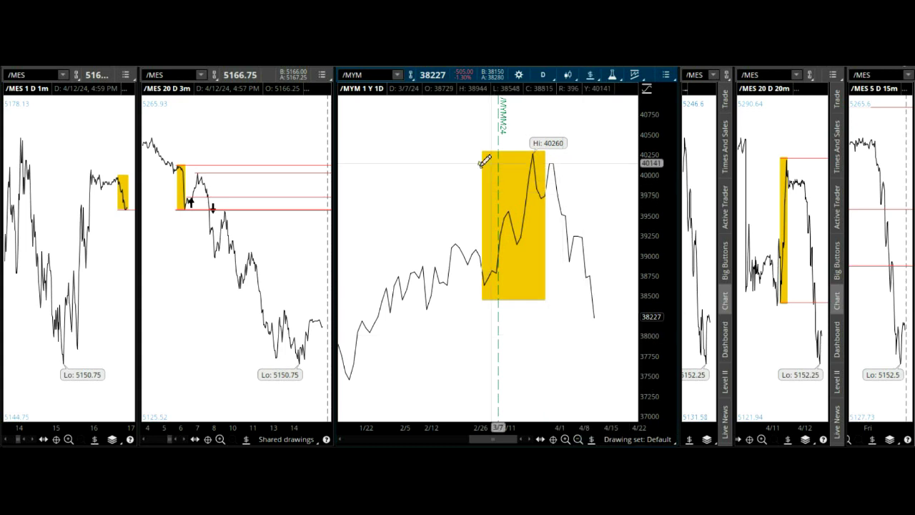
{"action": "left_click", "coordinate": [465, 151]}
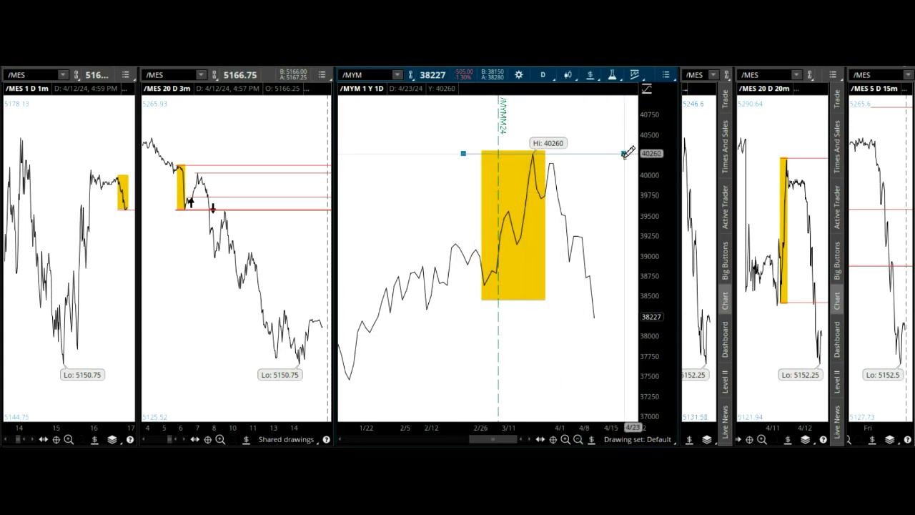
{"action": "left_click", "coordinate": [624, 153]}
{"action": "left_click", "coordinate": [469, 288]}
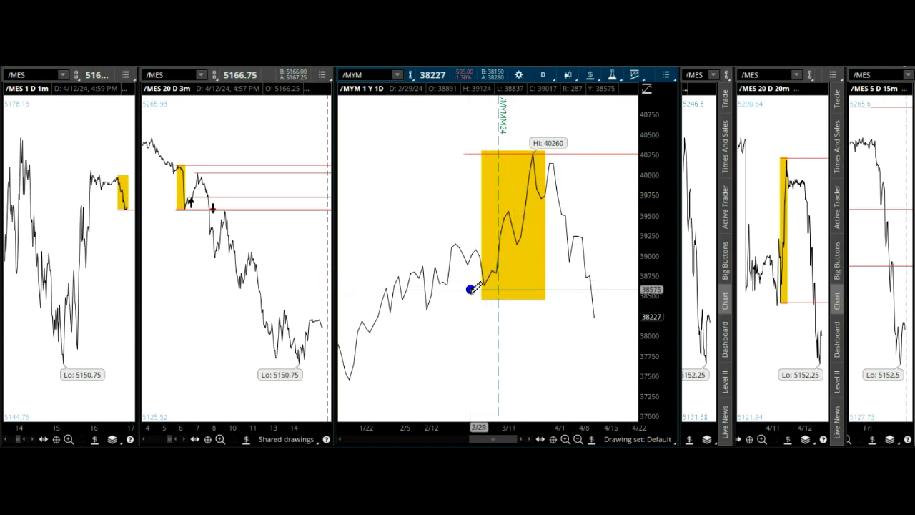
{"action": "left_click", "coordinate": [633, 288]}
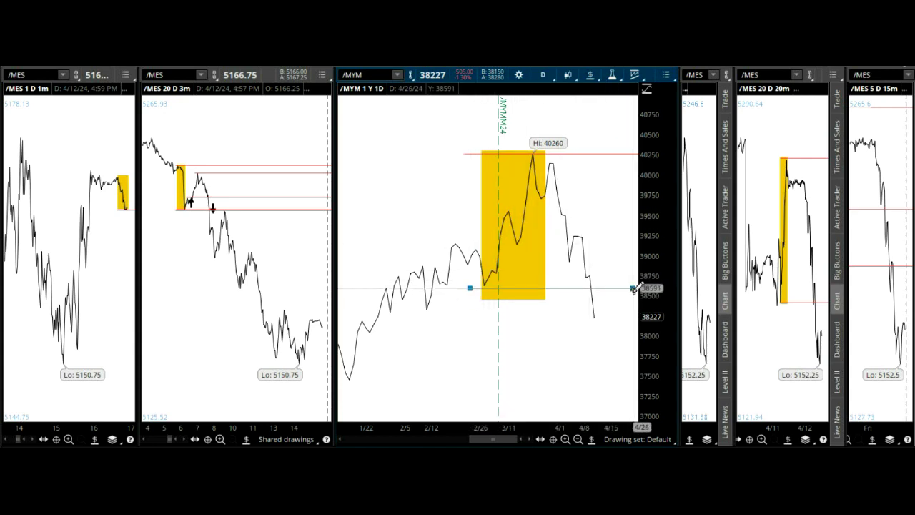
{"action": "left_click", "coordinate": [634, 288]}
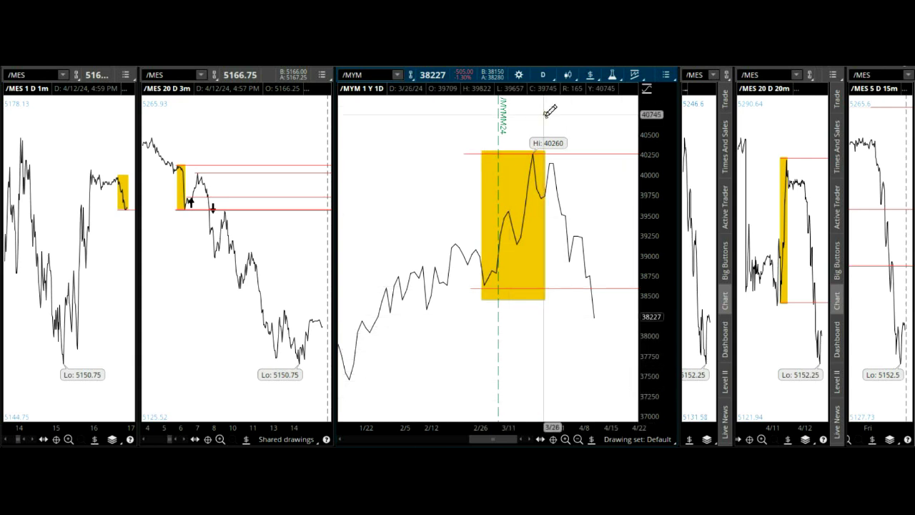
View the highlighted /MYM rally on the 3 Y : W time frame and return the chart to 1 Y : 1D, focused on recent months.
{"action": "left_click", "coordinate": [549, 76]}
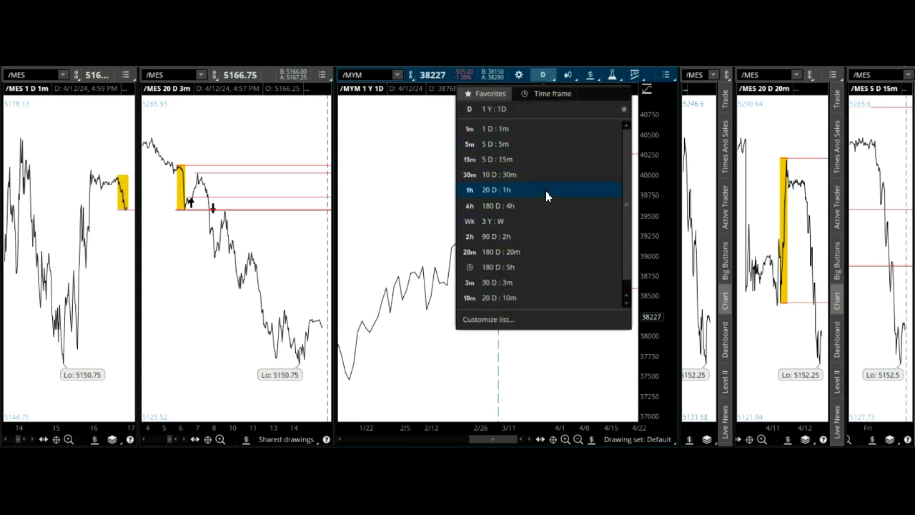
{"action": "left_click", "coordinate": [511, 221]}
{"action": "left_click_drag", "start_coordinate": [547, 307], "coordinate": [652, 319]}
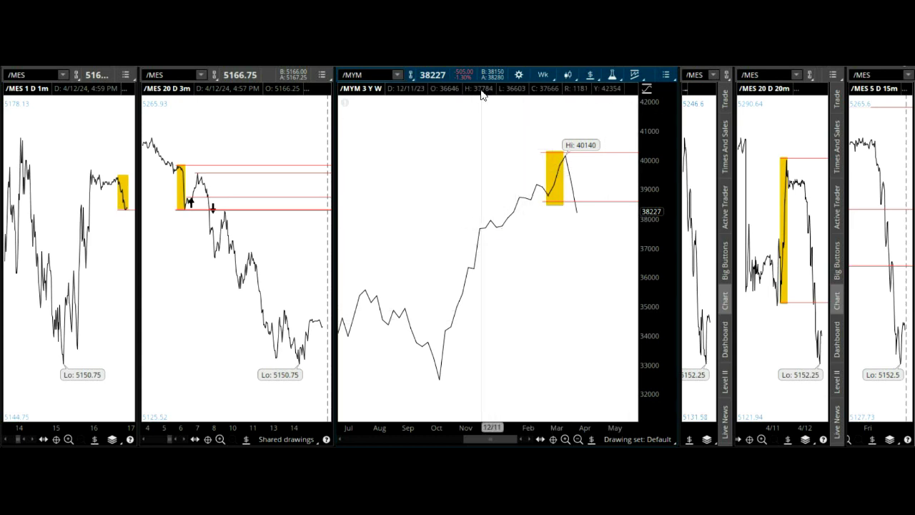
{"action": "left_click", "coordinate": [552, 78]}
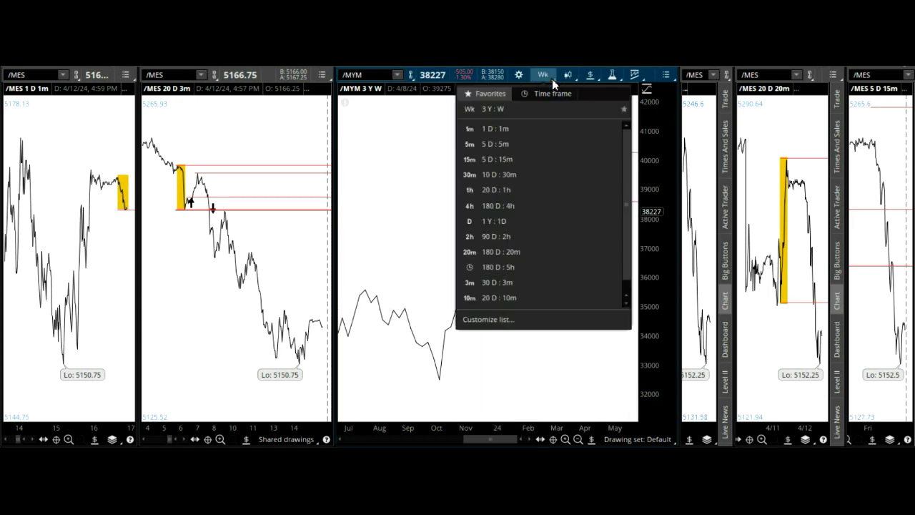
{"action": "left_click", "coordinate": [516, 222]}
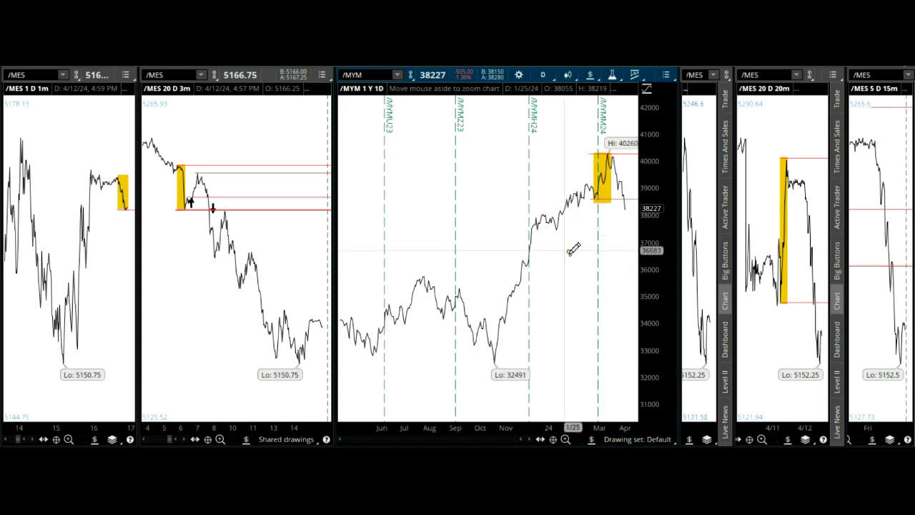
{"action": "left_click_drag", "start_coordinate": [564, 247], "coordinate": [661, 254]}
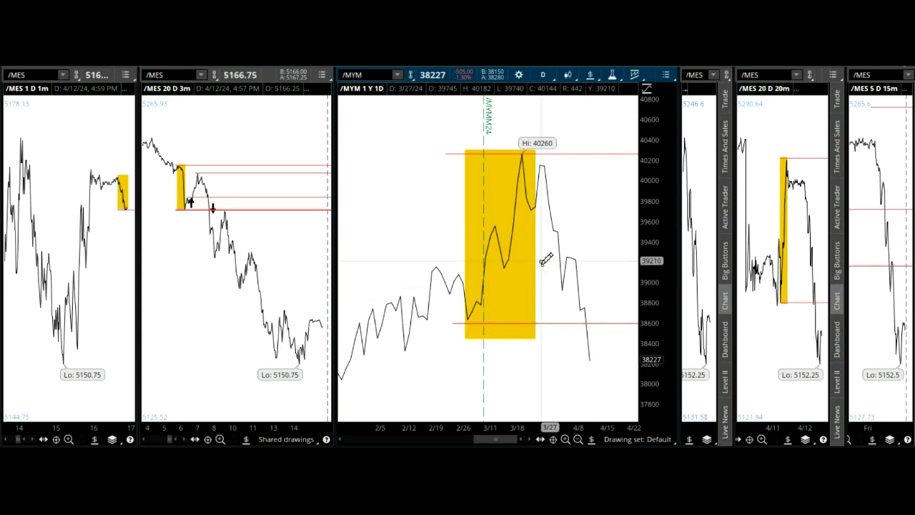
Load Silver Futures (/SI) in the main chart and focus on the price action of recent months.
{"action": "left_click", "coordinate": [397, 75]}
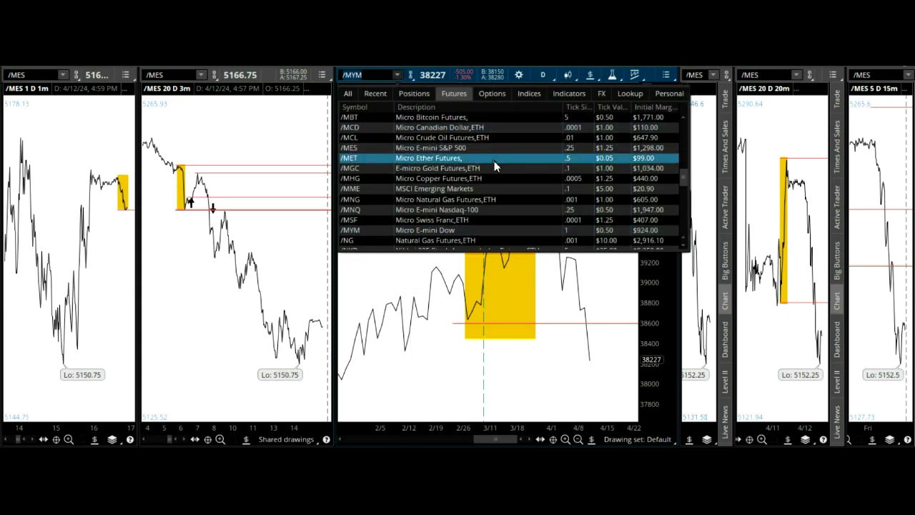
{"action": "scroll", "coordinate": [495, 166], "scroll_direction": "up", "scroll_amount": 2}
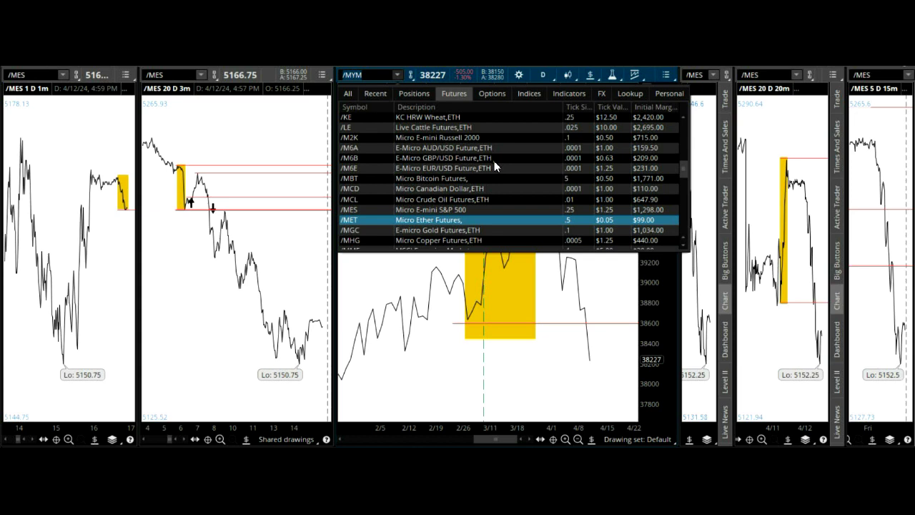
{"action": "scroll", "coordinate": [495, 165], "scroll_direction": "down", "scroll_amount": 2}
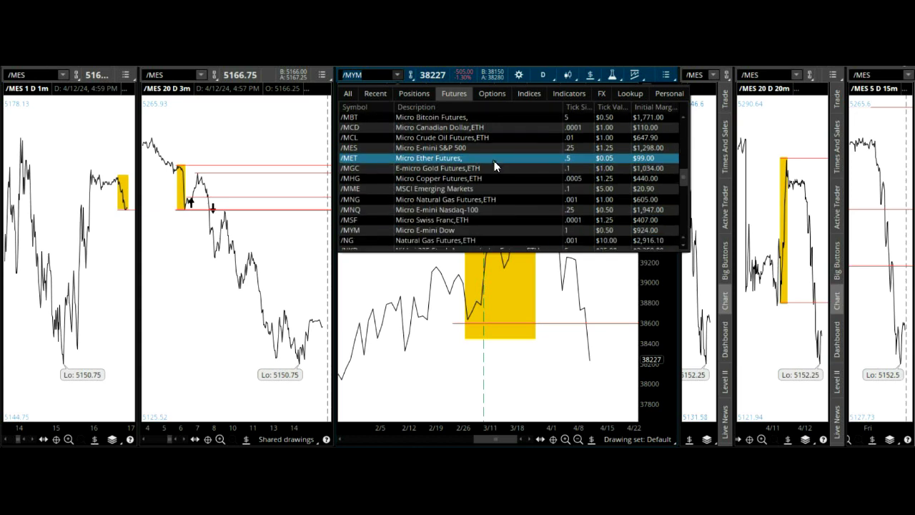
{"action": "scroll", "coordinate": [495, 166], "scroll_direction": "down", "scroll_amount": 1}
{"action": "scroll", "coordinate": [494, 166], "scroll_direction": "down", "scroll_amount": 1}
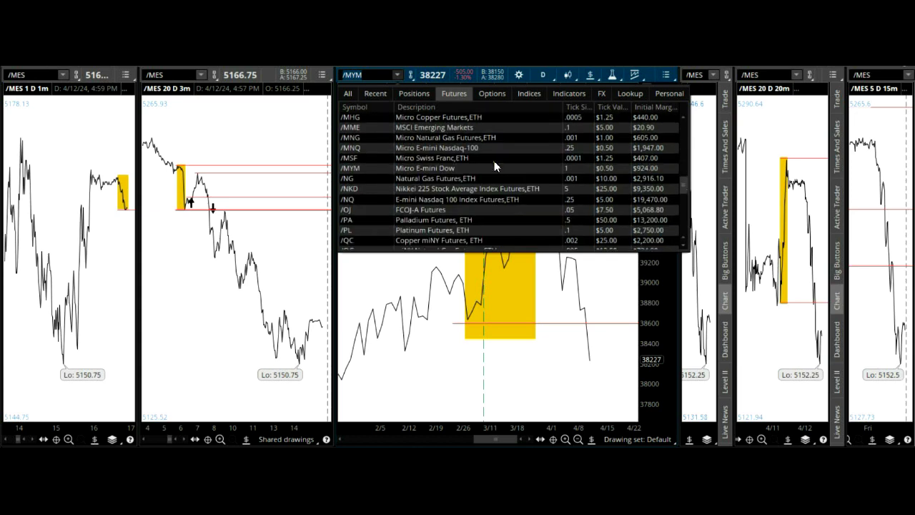
{"action": "scroll", "coordinate": [494, 166], "scroll_direction": "down", "scroll_amount": 1}
{"action": "scroll", "coordinate": [494, 166], "scroll_direction": "down", "scroll_amount": 1}
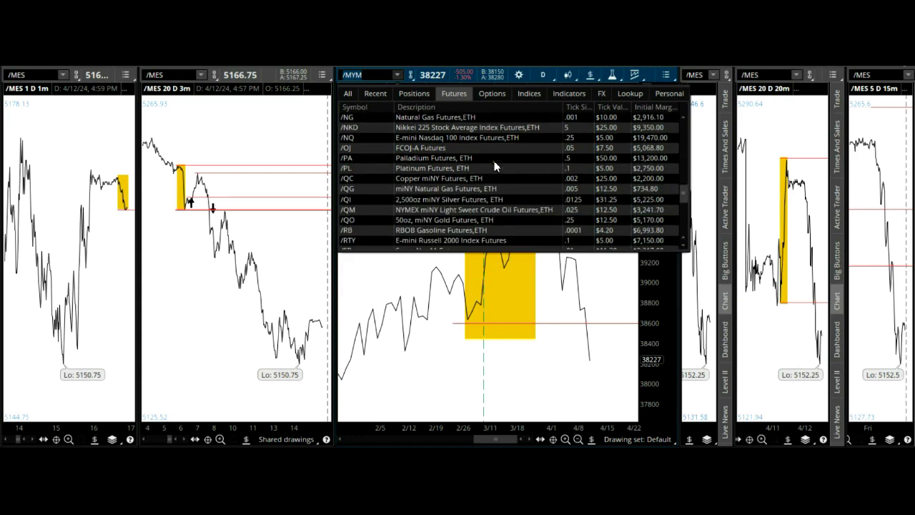
{"action": "scroll", "coordinate": [494, 166], "scroll_direction": "down", "scroll_amount": 1}
{"action": "left_click", "coordinate": [456, 232]}
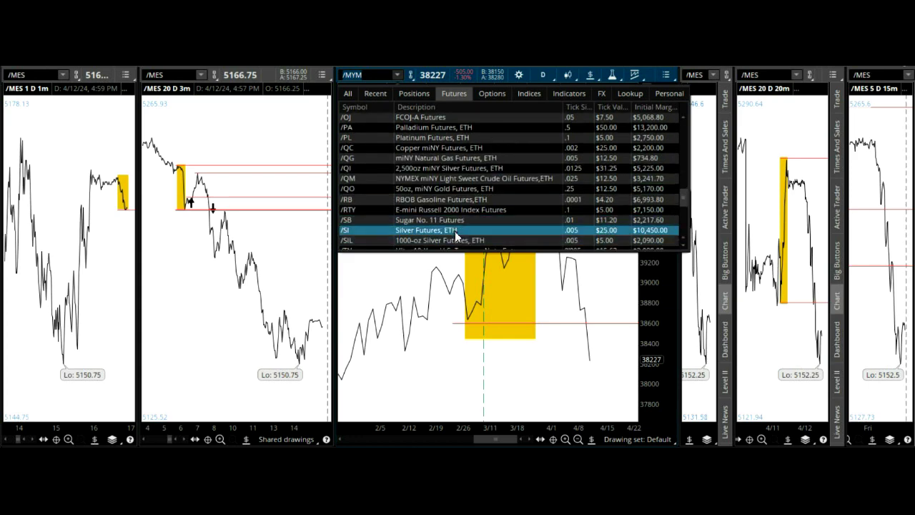
{"action": "left_click", "coordinate": [455, 231]}
{"action": "left_click_drag", "start_coordinate": [551, 319], "coordinate": [651, 326]}
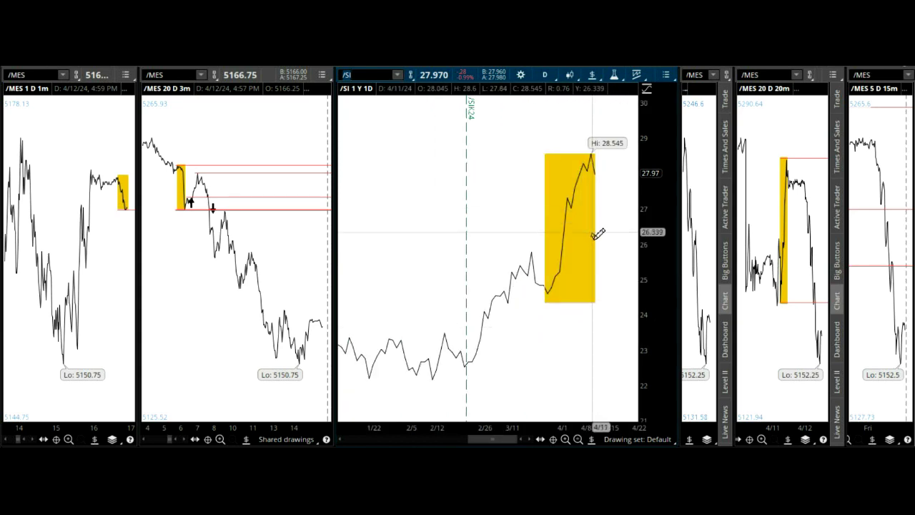
Draw price level lines across the /SI chart at the highlighted rally's high, about 28.5, and its low, about 24.48.
{"action": "left_click", "coordinate": [592, 437]}
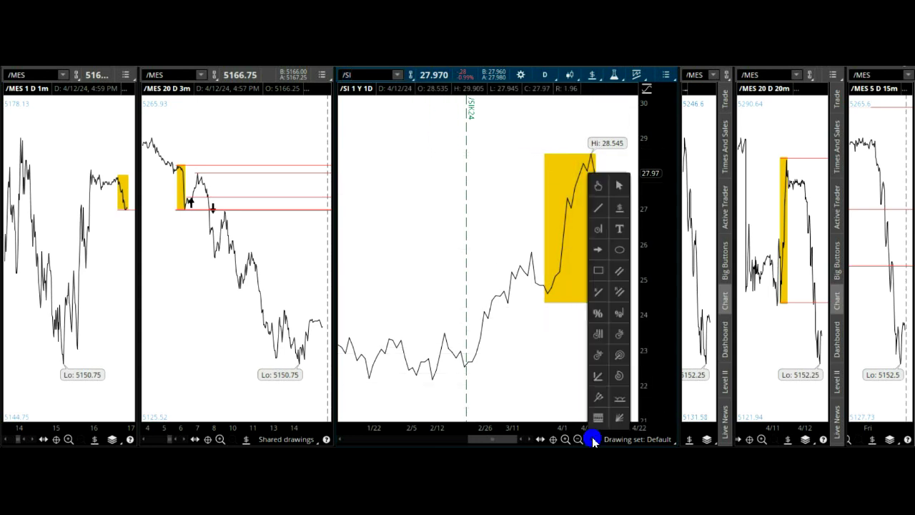
{"action": "left_click", "coordinate": [619, 209]}
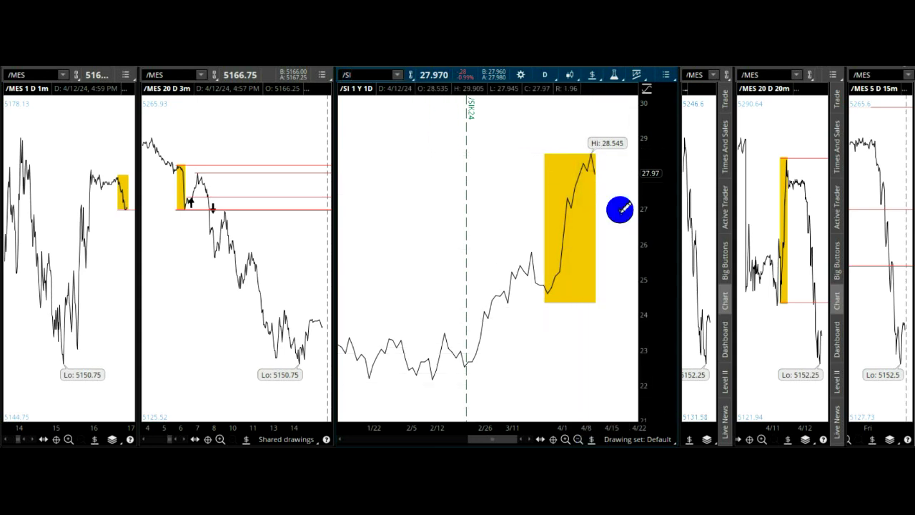
{"action": "left_click", "coordinate": [510, 156]}
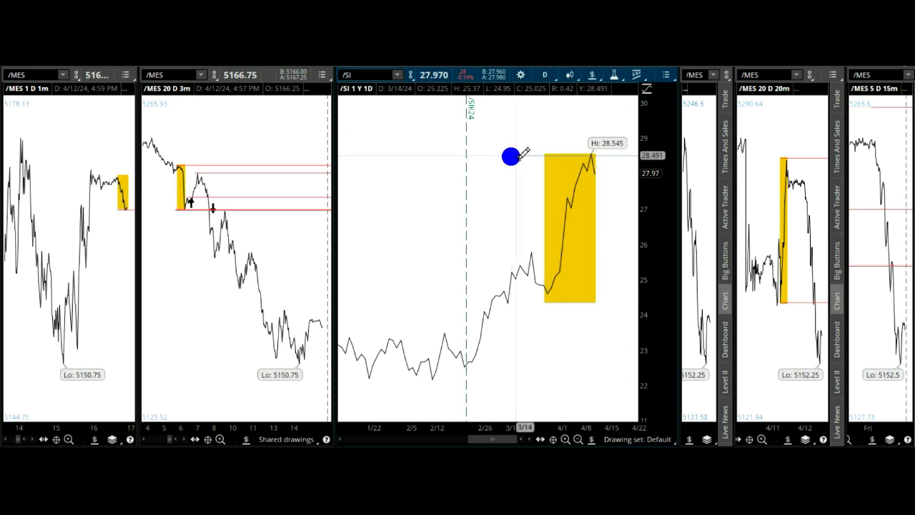
{"action": "left_click", "coordinate": [617, 154]}
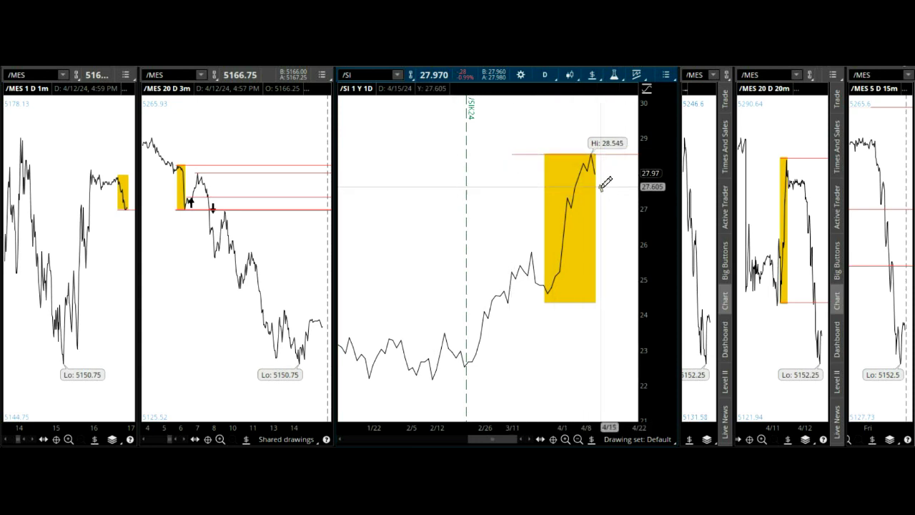
{"action": "left_click", "coordinate": [529, 296]}
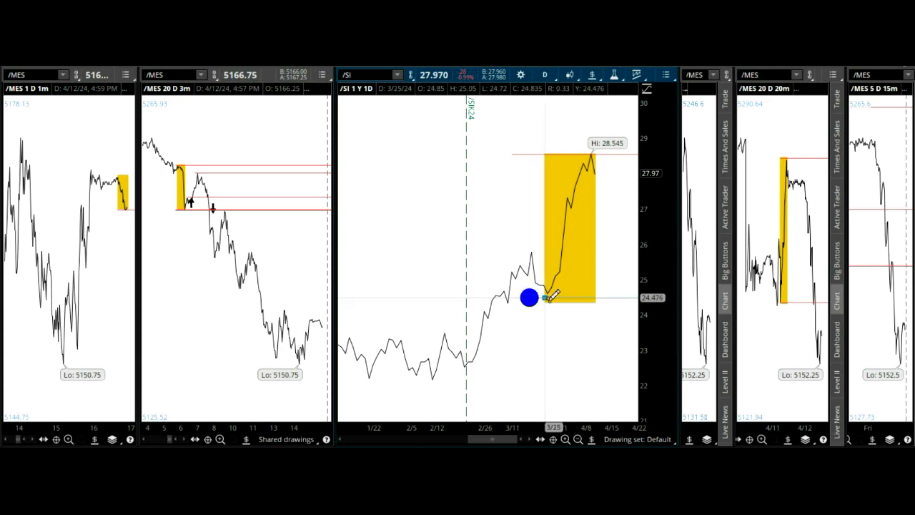
{"action": "left_click", "coordinate": [629, 297]}
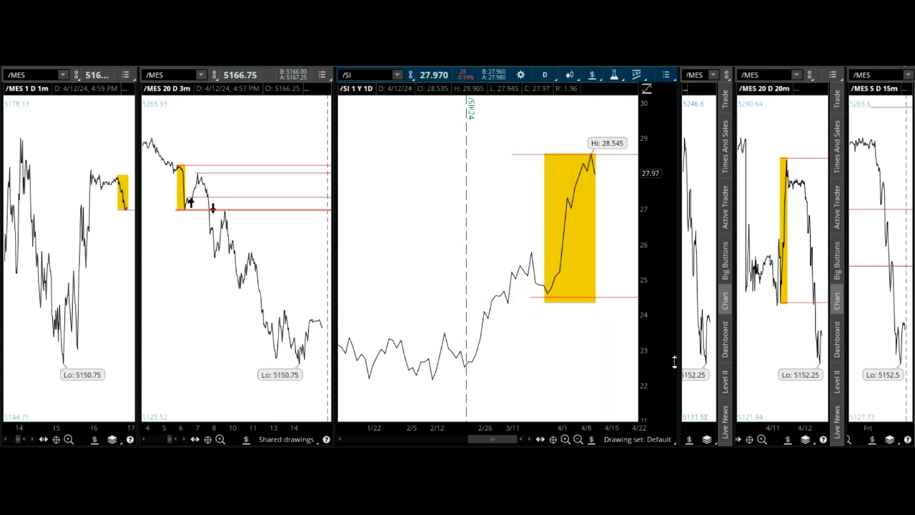
Load Ultra 10-Year U.S. Treasury Note Futures (/TN) in the main chart and focus on the period since late October.
{"action": "left_click", "coordinate": [398, 75]}
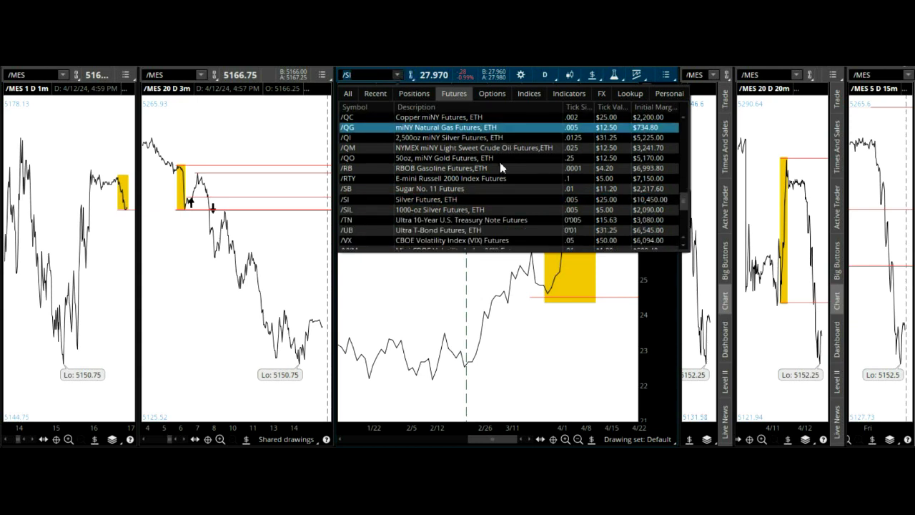
{"action": "left_click", "coordinate": [498, 219]}
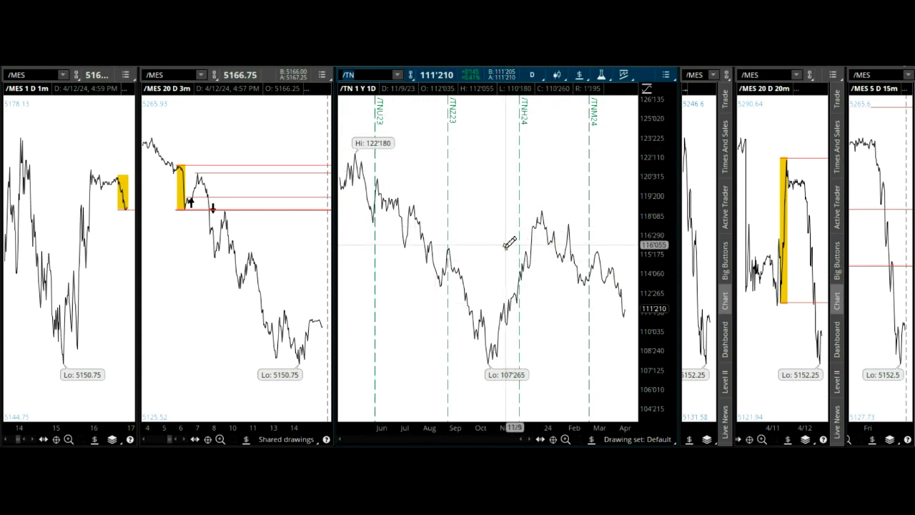
{"action": "left_click_drag", "start_coordinate": [485, 248], "coordinate": [622, 250]}
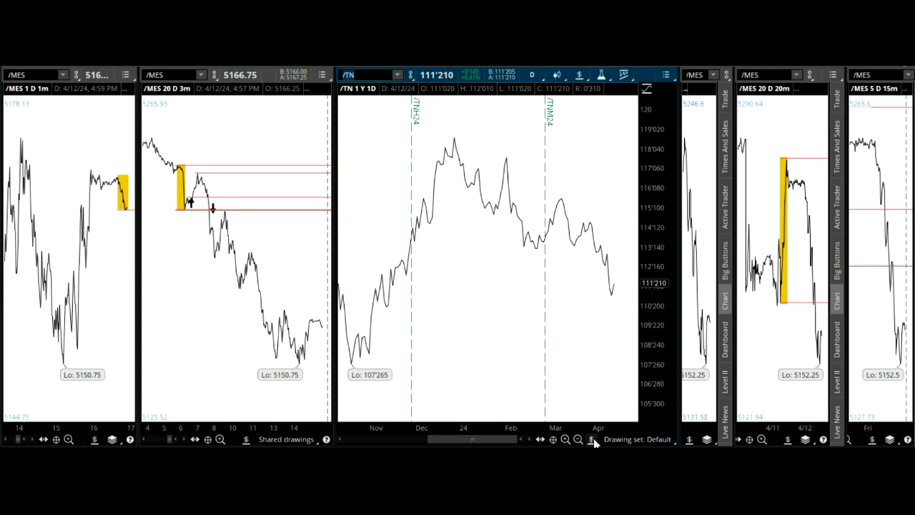
Highlight the December rally on the /TN daily chart with a rectangle from about 114'080 up to about 118'190.
{"action": "left_click", "coordinate": [593, 438]}
{"action": "left_click", "coordinate": [600, 268]}
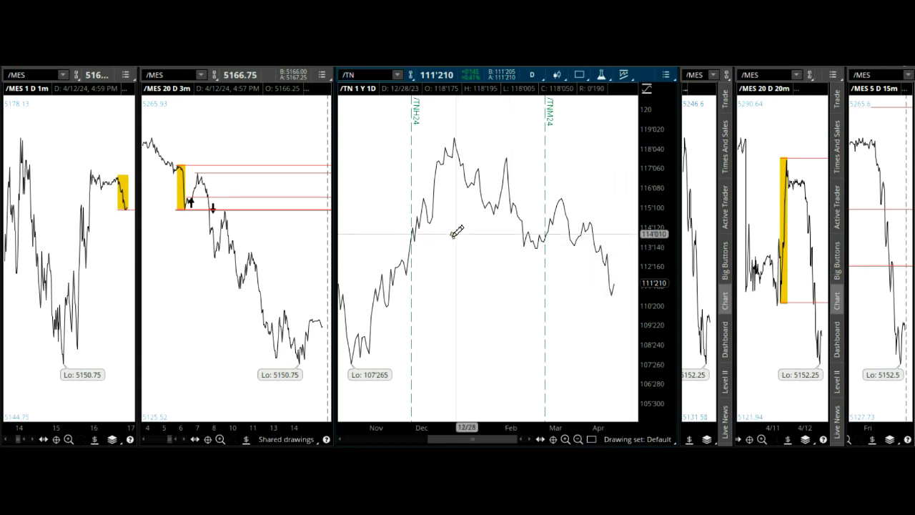
{"action": "left_click", "coordinate": [426, 228]}
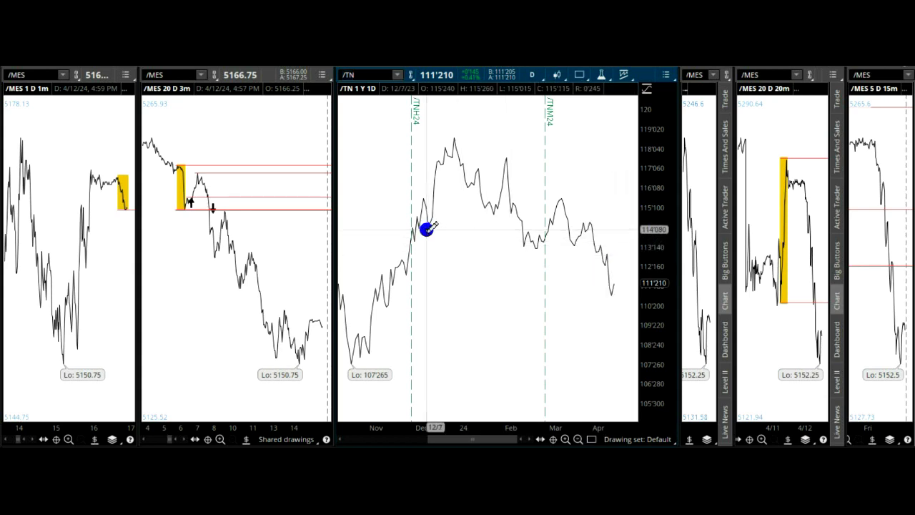
{"action": "left_click", "coordinate": [461, 137]}
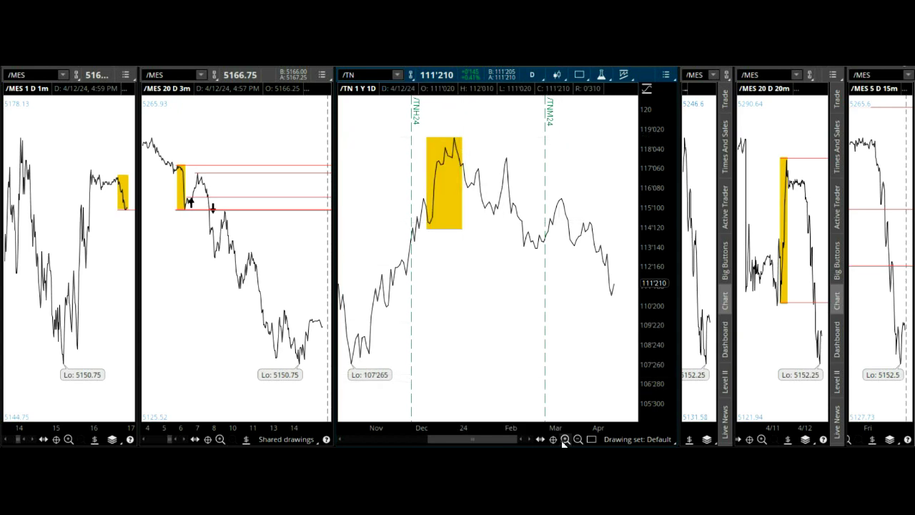
Draw price level lines across the /TN chart at the highlighted rally's high, about 118'180, and its low, about 114'120.
{"action": "left_click", "coordinate": [593, 438]}
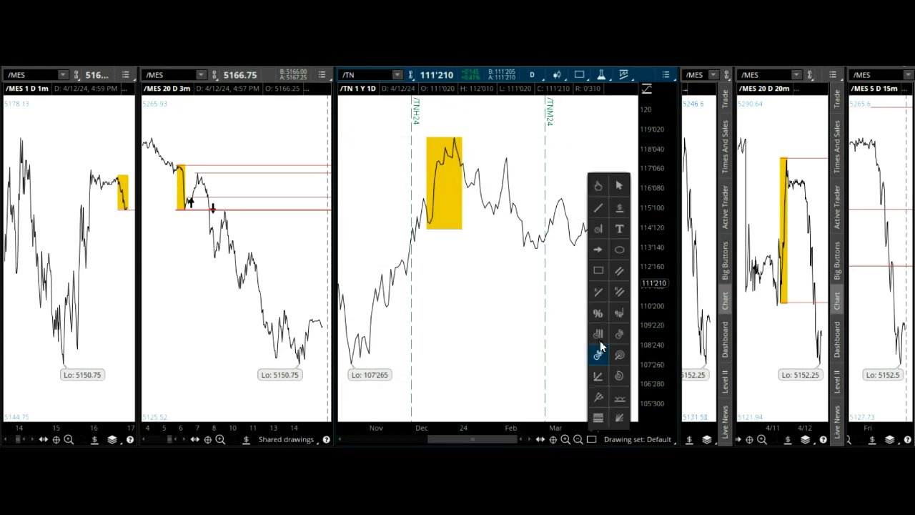
{"action": "left_click", "coordinate": [618, 208]}
{"action": "left_click", "coordinate": [398, 138]}
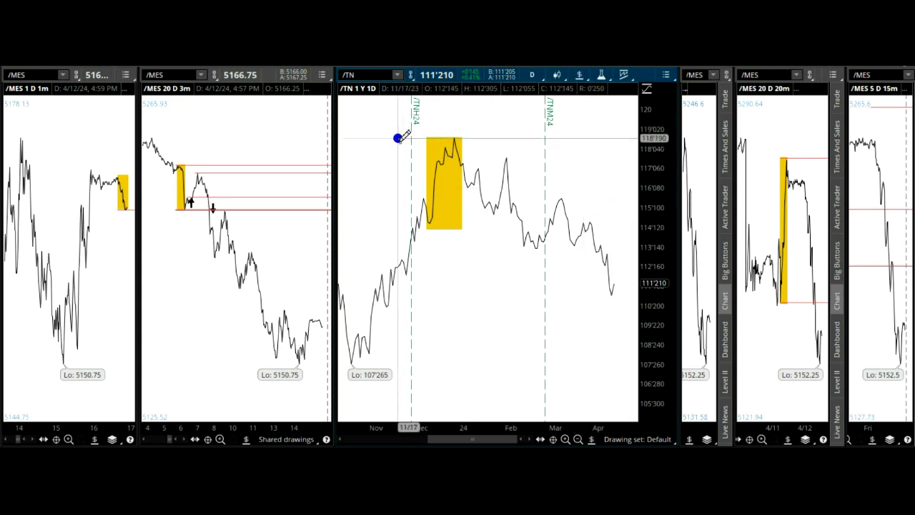
{"action": "left_click", "coordinate": [562, 138]}
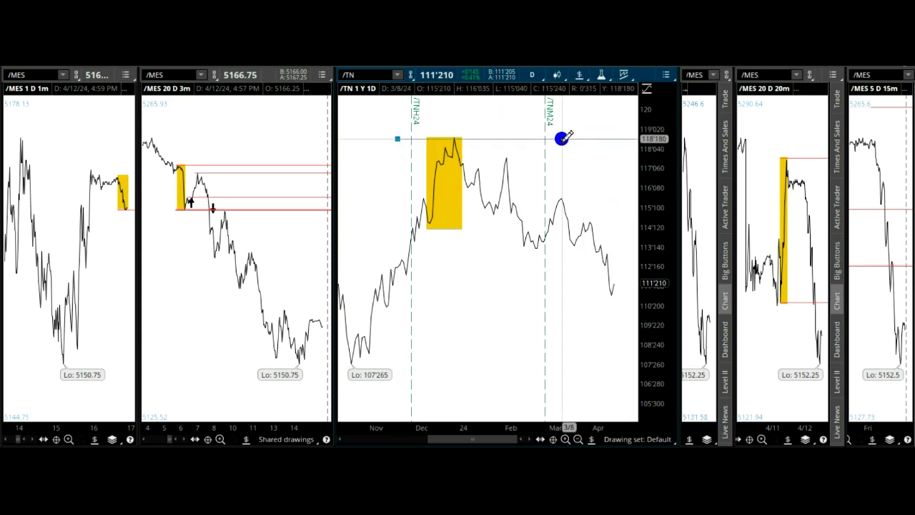
{"action": "left_click", "coordinate": [423, 225]}
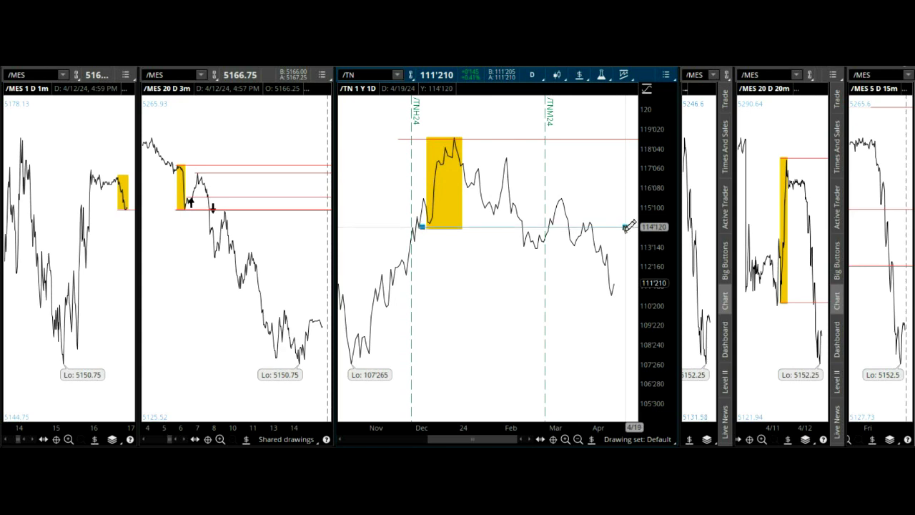
{"action": "left_click", "coordinate": [628, 225]}
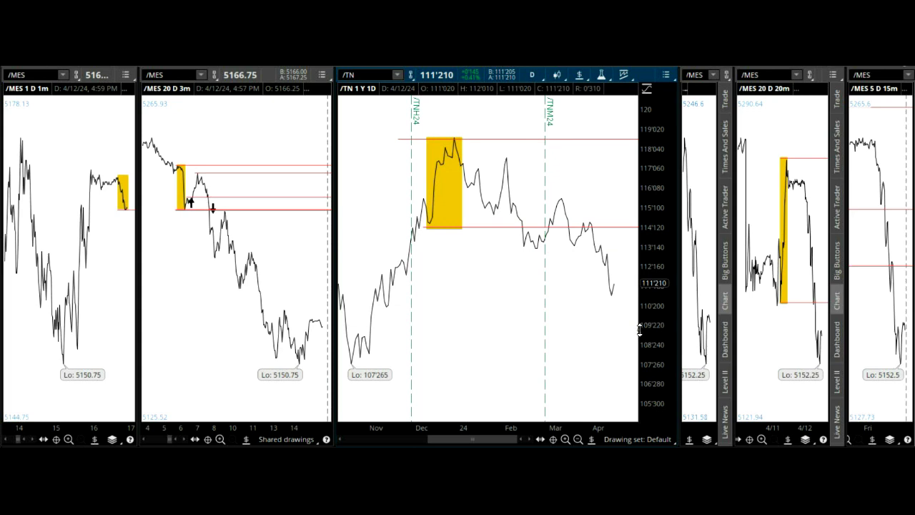
Load Wheat Futures (/ZW) in the main chart.
{"action": "left_click", "coordinate": [397, 74]}
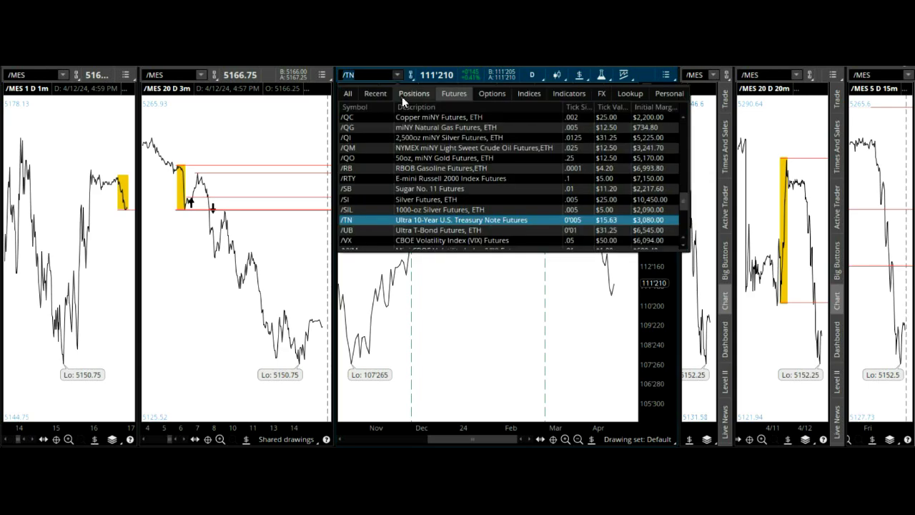
{"action": "scroll", "coordinate": [483, 168], "scroll_direction": "down", "scroll_amount": 6}
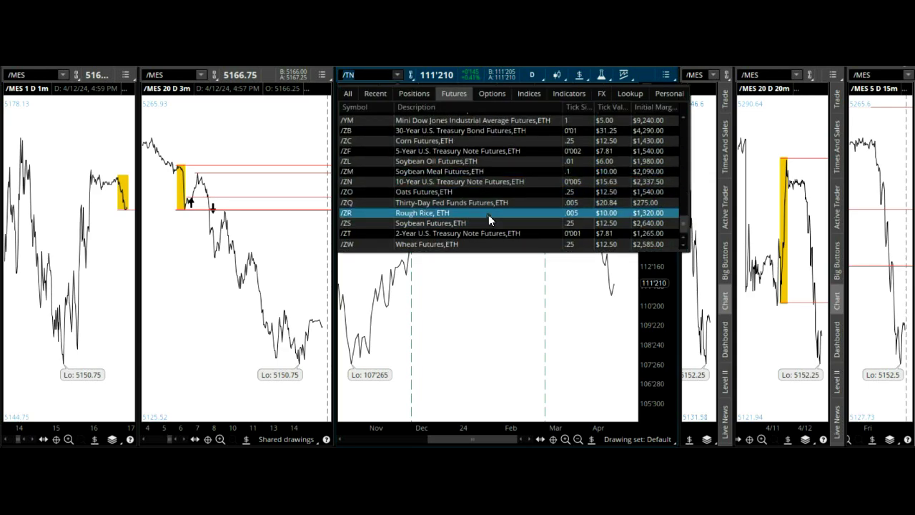
{"action": "left_click", "coordinate": [466, 244]}
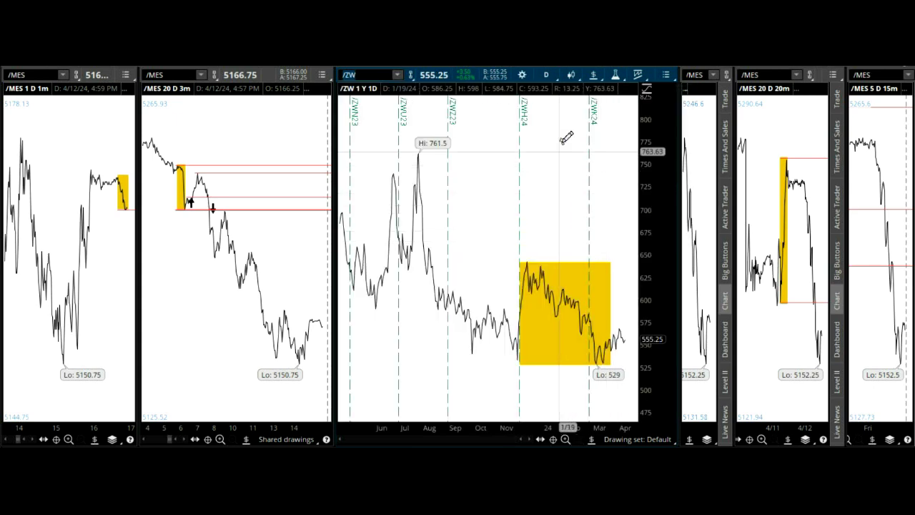
Set the /ZW chart's time frame to 3 Y : W and focus on the price action around the highlighted zone.
{"action": "left_click", "coordinate": [552, 76]}
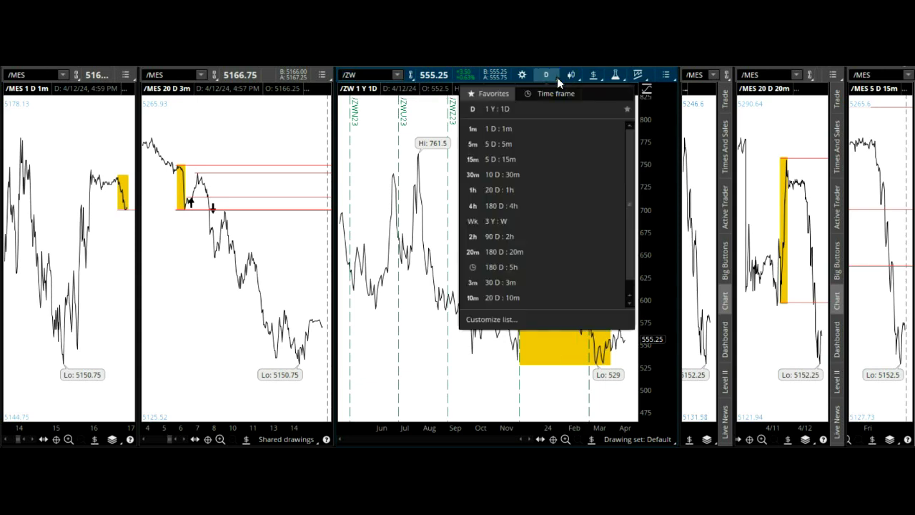
{"action": "left_click", "coordinate": [513, 222]}
{"action": "left_click_drag", "start_coordinate": [536, 220], "coordinate": [652, 209]}
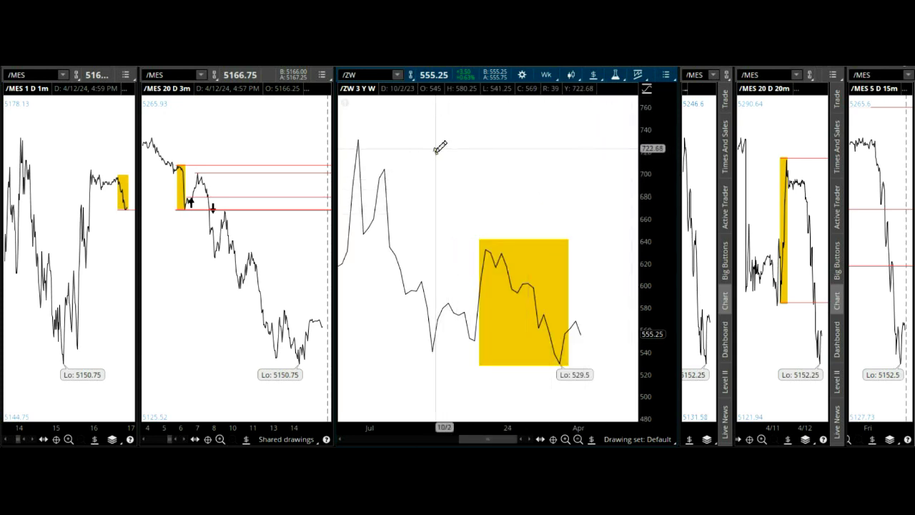
{"action": "left_click_drag", "start_coordinate": [422, 149], "coordinate": [647, 132]}
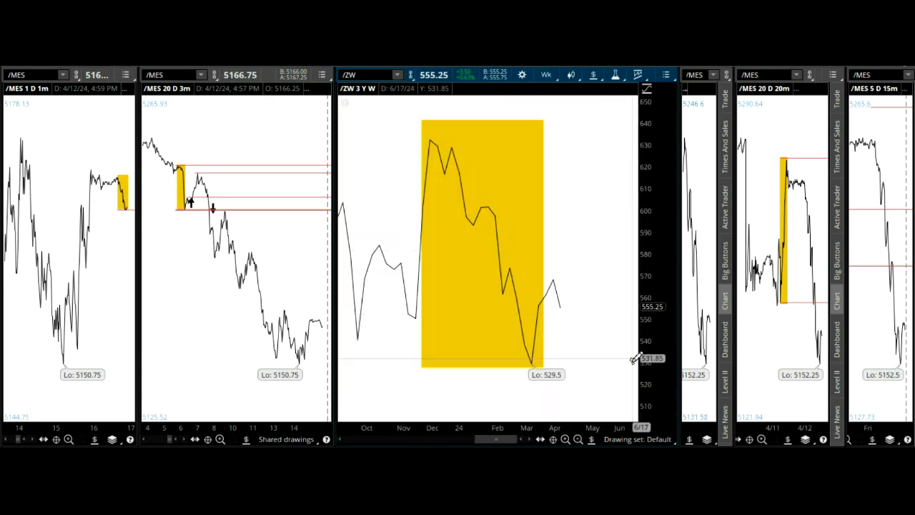
Draw price level lines across the /ZW weekly chart at the highlighted zone's high, about 632.5, and its low, about 528.
{"action": "left_click", "coordinate": [591, 439]}
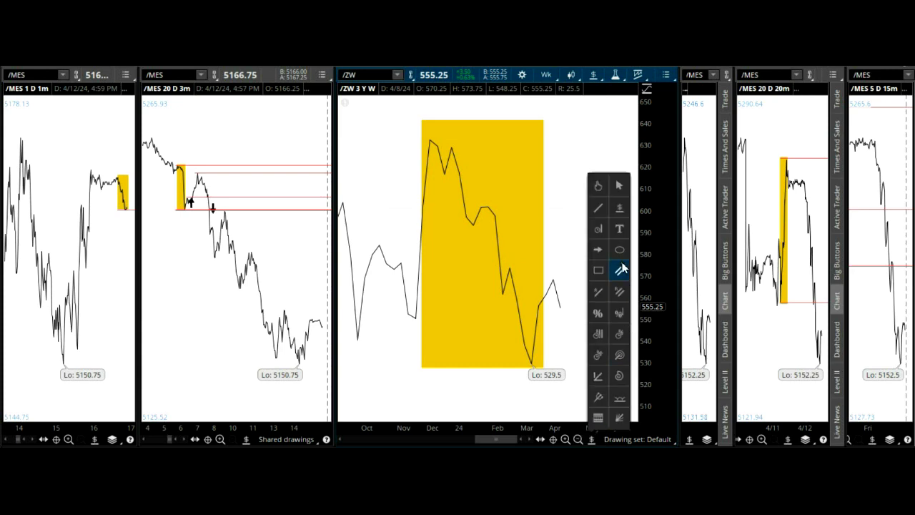
{"action": "left_click", "coordinate": [618, 208]}
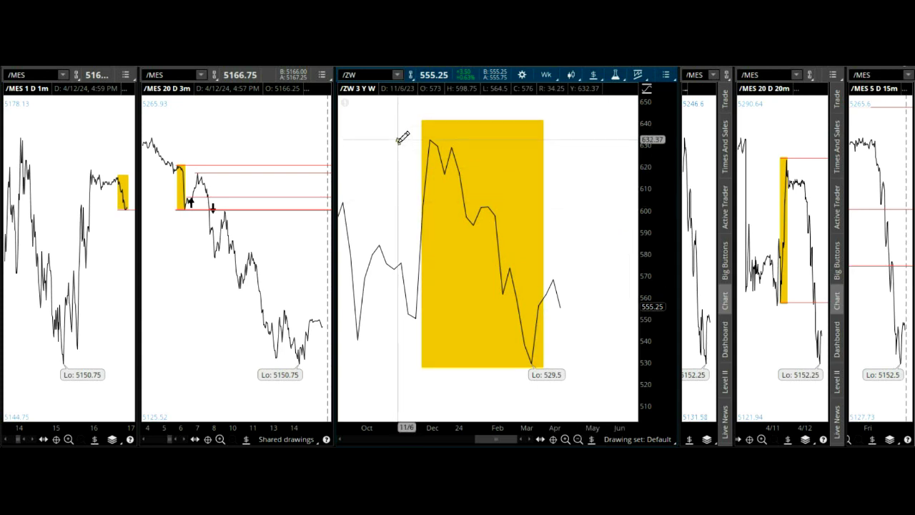
{"action": "left_click", "coordinate": [398, 143]}
{"action": "left_click", "coordinate": [626, 140]}
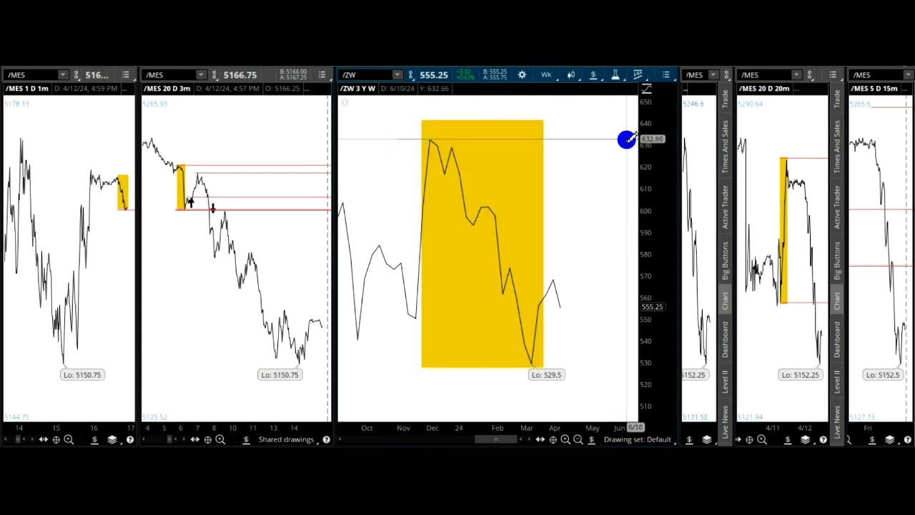
{"action": "left_click", "coordinate": [393, 367]}
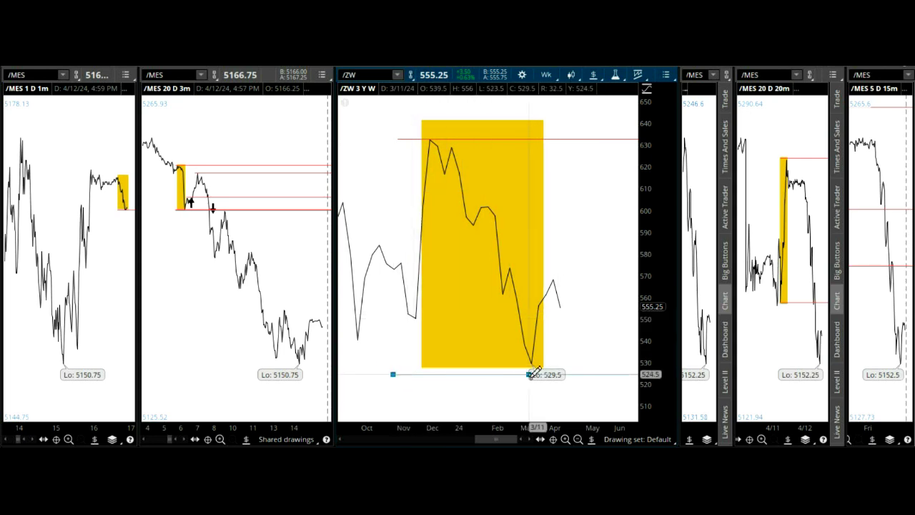
{"action": "left_click", "coordinate": [629, 367]}
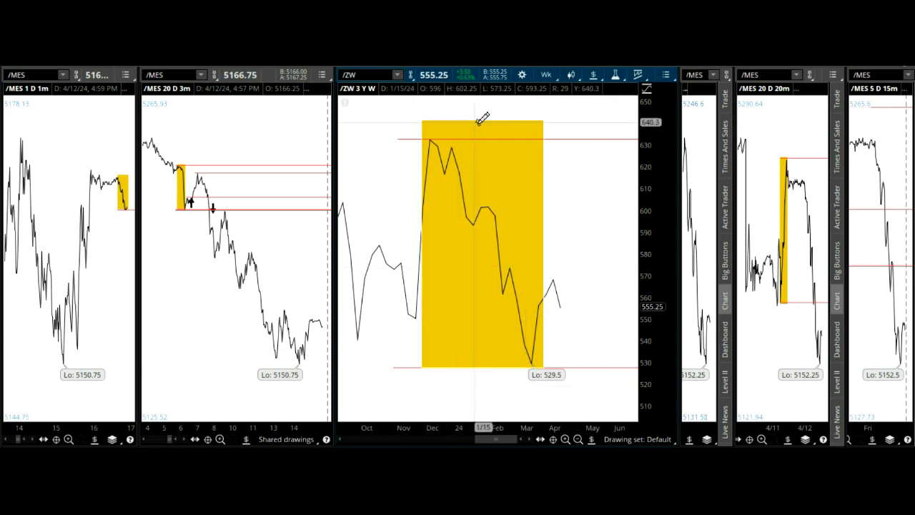
Load E-micro Gold Futures (/MGC) in the main chart.
{"action": "left_click", "coordinate": [398, 74]}
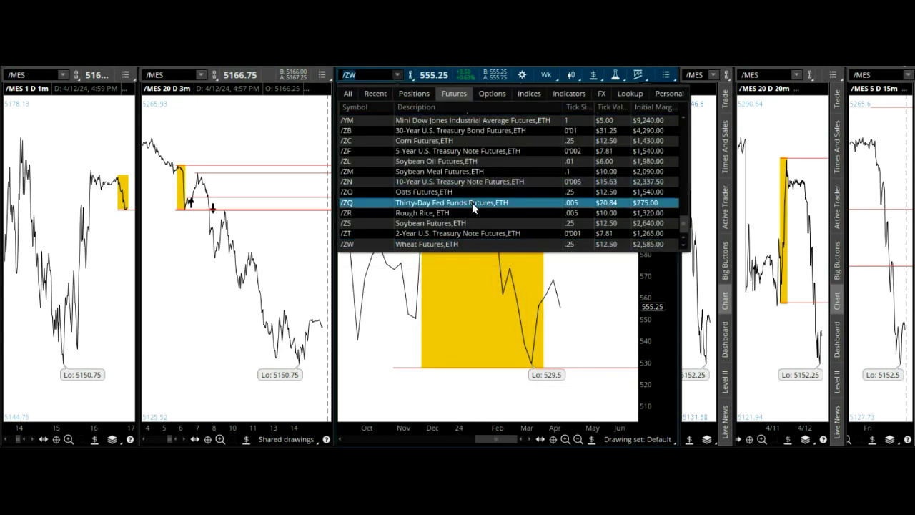
{"action": "scroll", "coordinate": [472, 203], "scroll_direction": "up", "scroll_amount": 1}
{"action": "scroll", "coordinate": [472, 207], "scroll_direction": "up", "scroll_amount": 4}
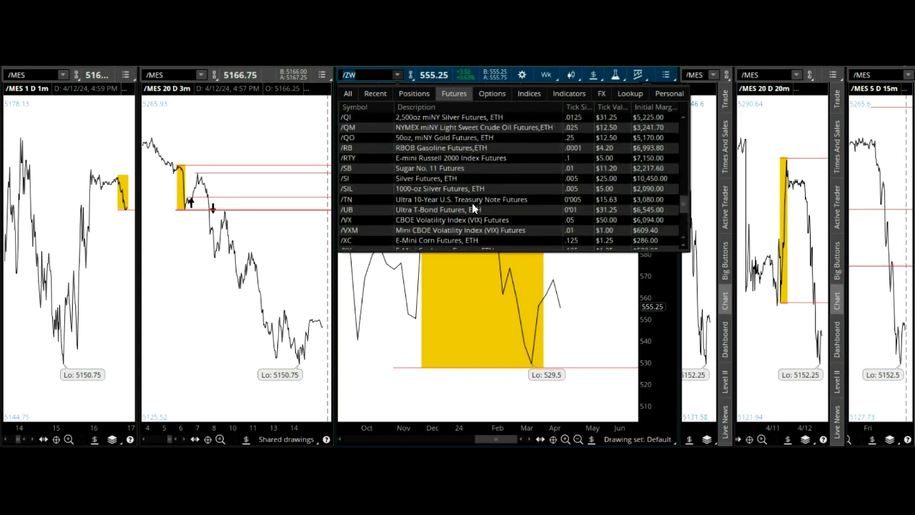
{"action": "scroll", "coordinate": [473, 207], "scroll_direction": "up", "scroll_amount": 1}
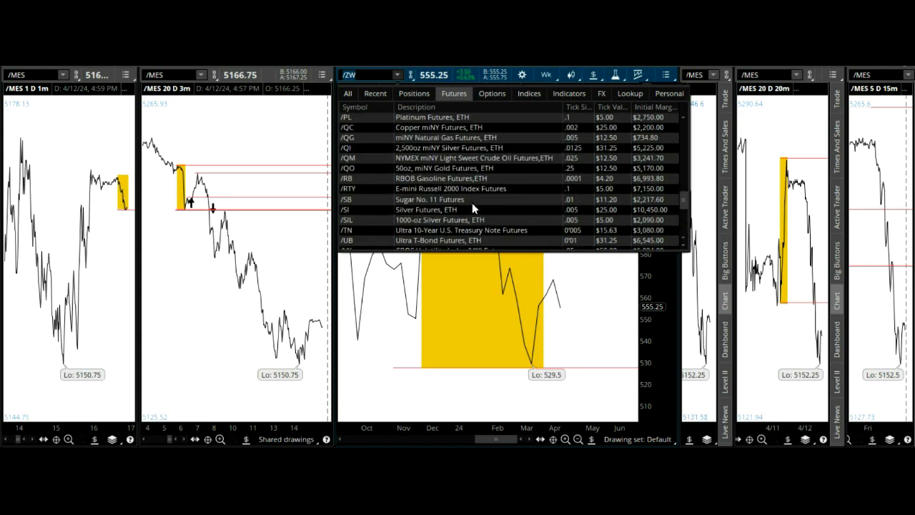
{"action": "scroll", "coordinate": [472, 208], "scroll_direction": "up", "scroll_amount": 1}
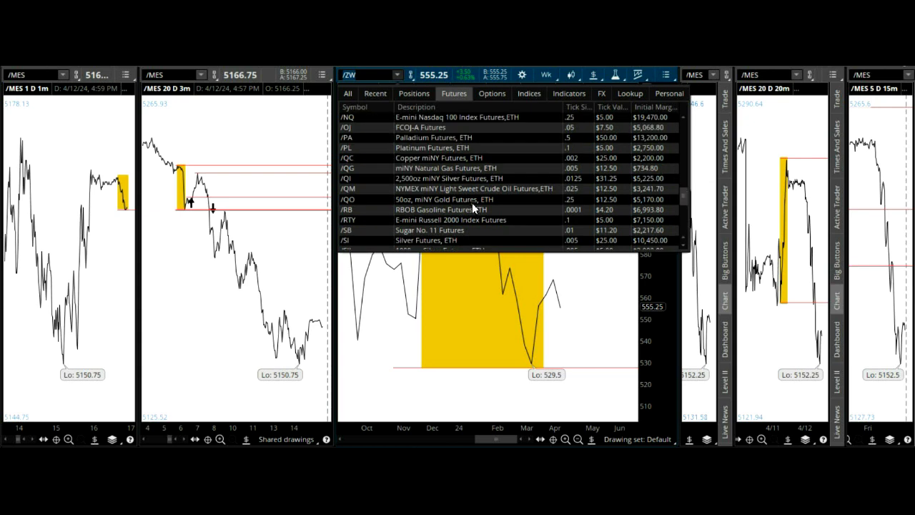
{"action": "scroll", "coordinate": [471, 205], "scroll_direction": "up", "scroll_amount": 1}
{"action": "scroll", "coordinate": [472, 207], "scroll_direction": "up", "scroll_amount": 1}
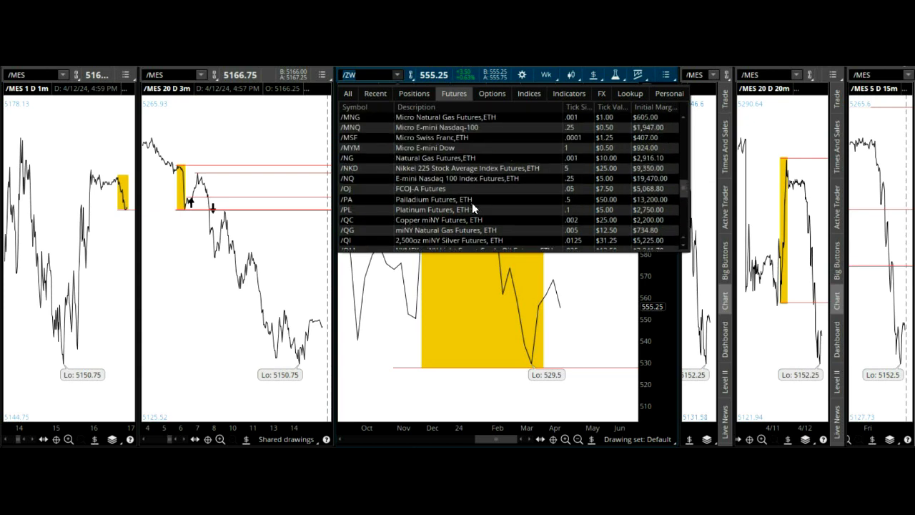
{"action": "scroll", "coordinate": [471, 207], "scroll_direction": "up", "scroll_amount": 1}
{"action": "scroll", "coordinate": [471, 208], "scroll_direction": "up", "scroll_amount": 2}
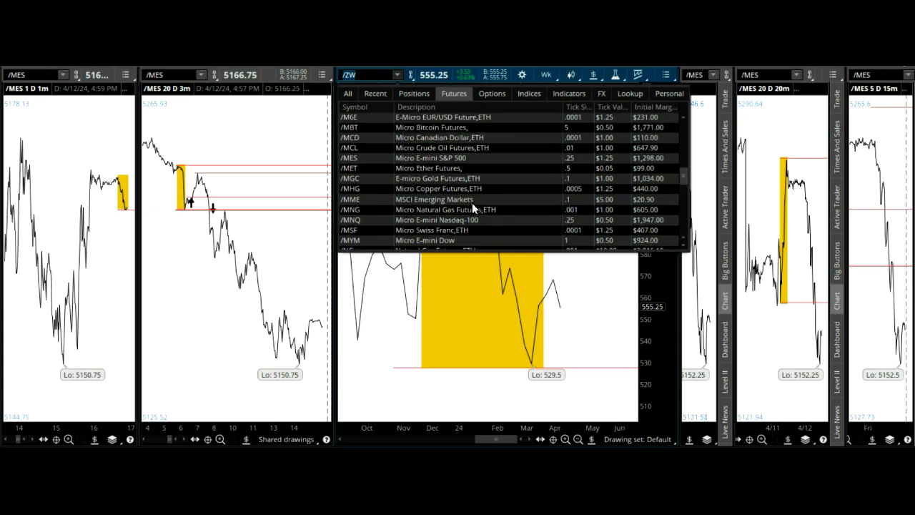
{"action": "left_click", "coordinate": [470, 179]}
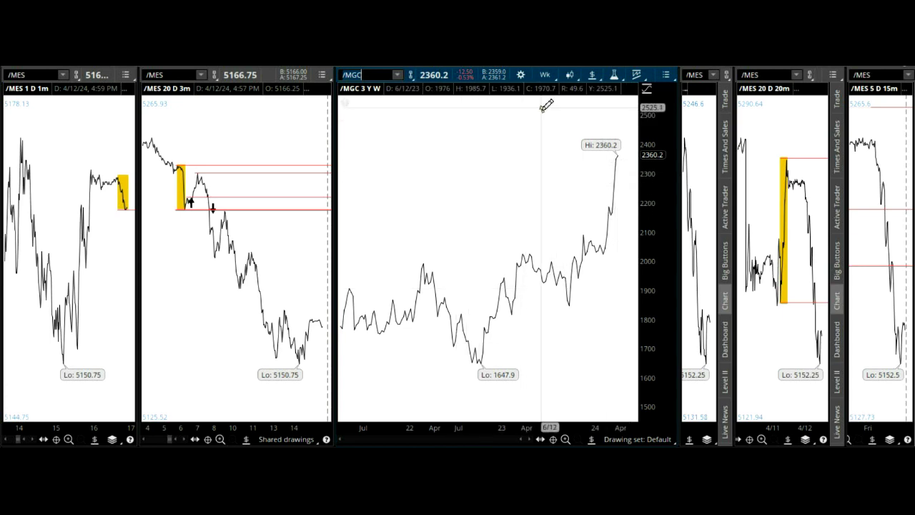
Set the /MGC chart's time frame to 1 Y : 1D and focus on the price action from late February to April.
{"action": "left_click", "coordinate": [550, 76]}
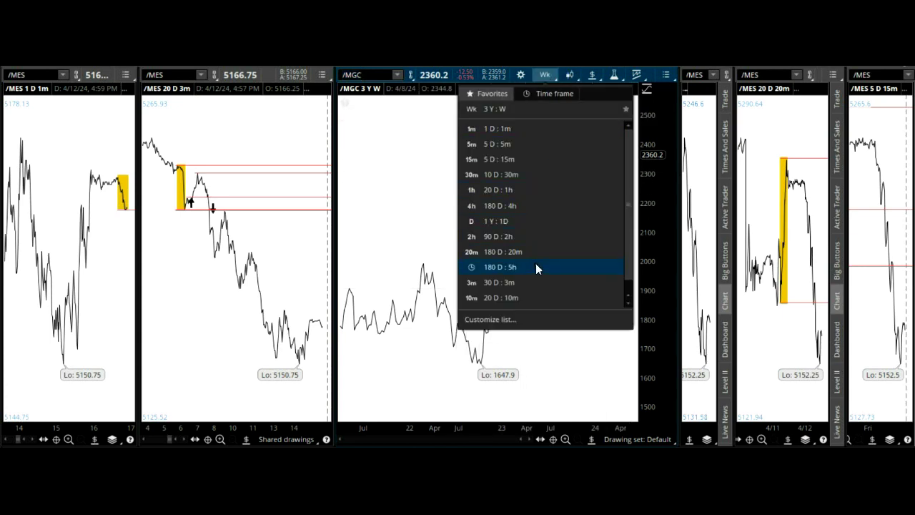
{"action": "left_click", "coordinate": [528, 220]}
{"action": "left_click_drag", "start_coordinate": [585, 334], "coordinate": [676, 345]}
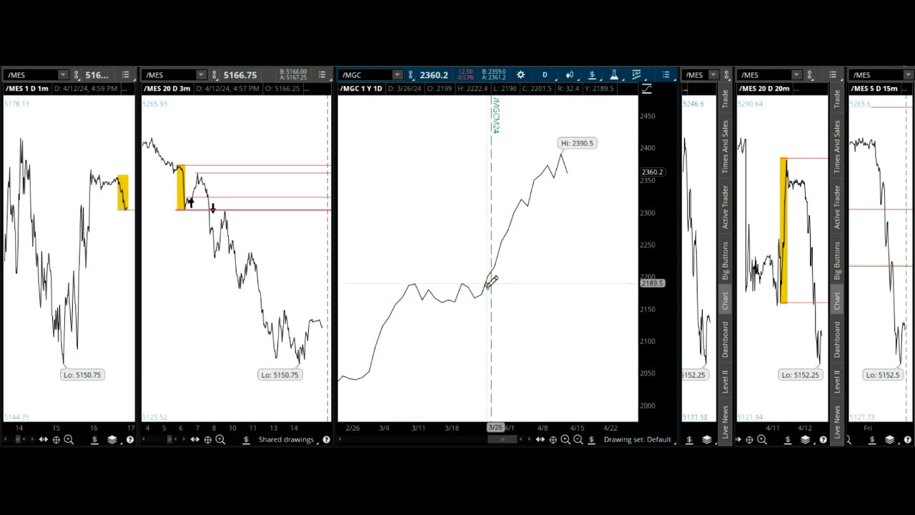
Load Micro E-mini Dow (/MYM) in the main chart and examine the highlighted March rally and its price levels up close.
{"action": "left_click", "coordinate": [400, 75]}
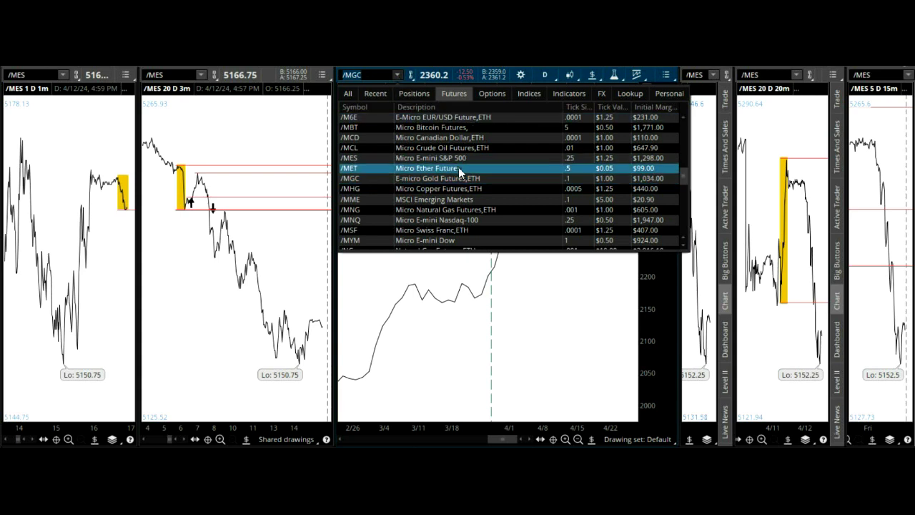
{"action": "scroll", "coordinate": [458, 167], "scroll_direction": "down", "scroll_amount": 2}
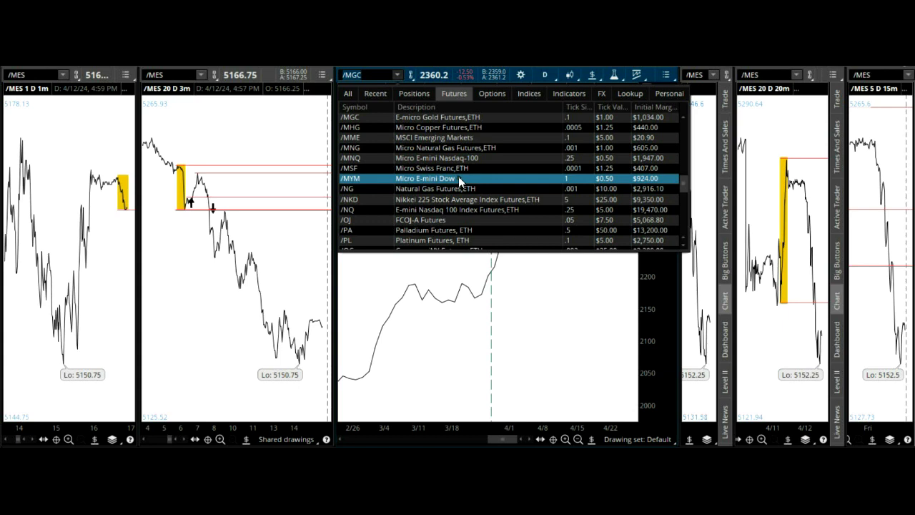
{"action": "left_click", "coordinate": [459, 178]}
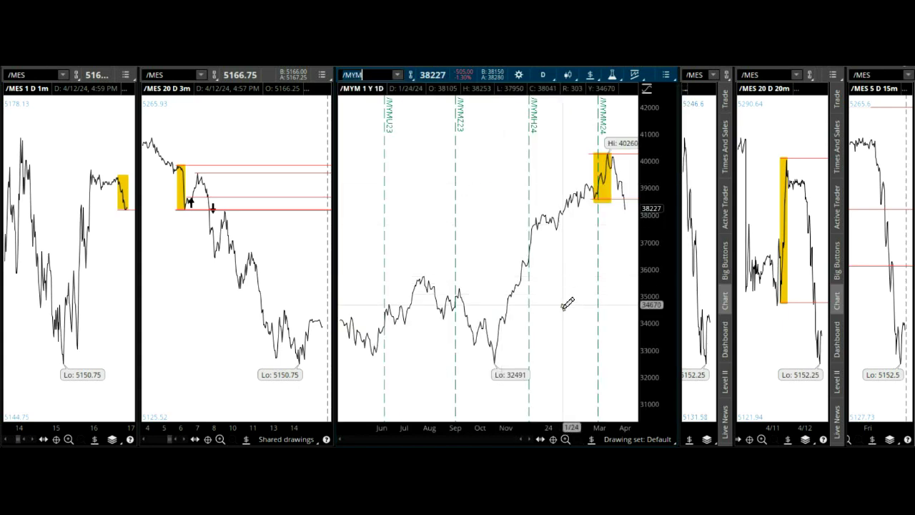
{"action": "left_click_drag", "start_coordinate": [570, 321], "coordinate": [661, 325]}
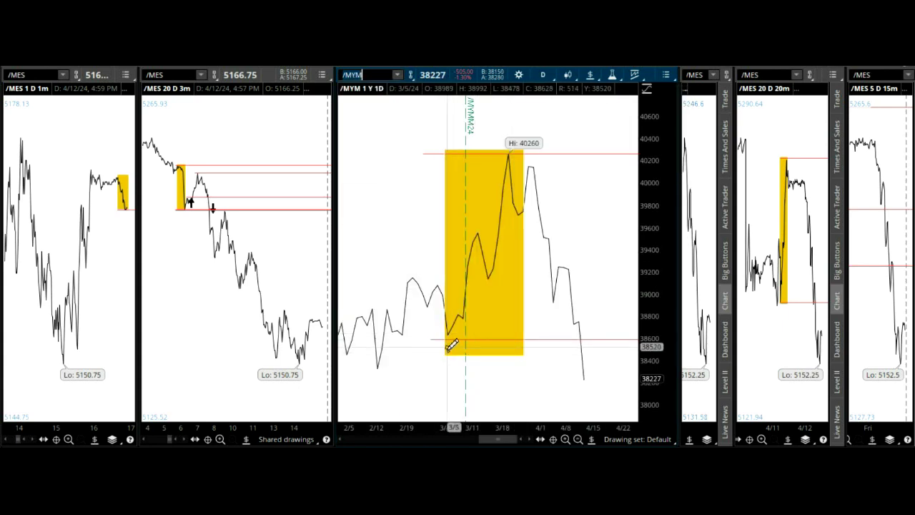
Return the main chart to E-micro Gold Futures (/MGC) and examine the March to April rally up close.
{"action": "left_click", "coordinate": [397, 75]}
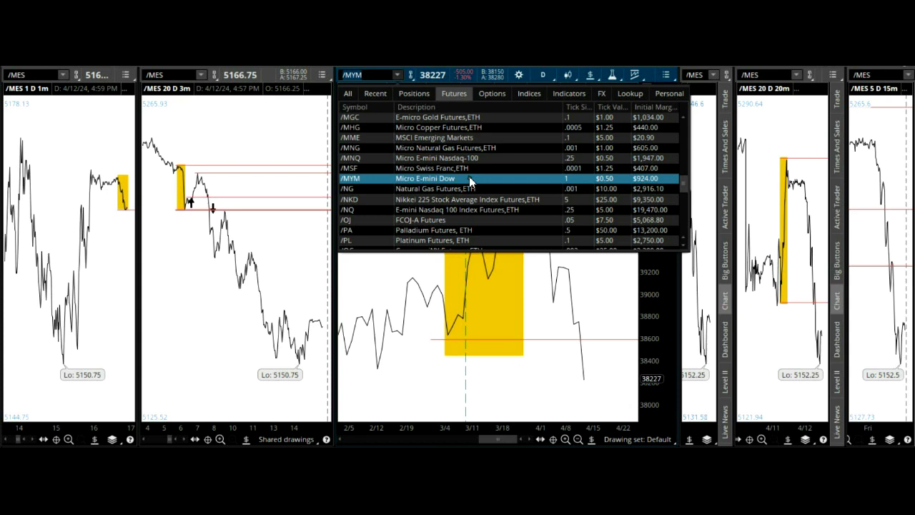
{"action": "scroll", "coordinate": [469, 176], "scroll_direction": "up", "scroll_amount": 1}
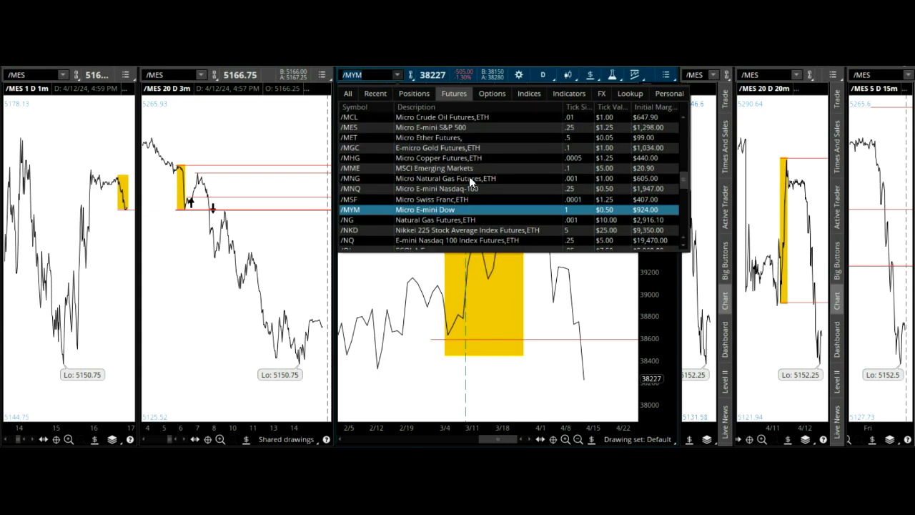
{"action": "scroll", "coordinate": [468, 176], "scroll_direction": "up", "scroll_amount": 1}
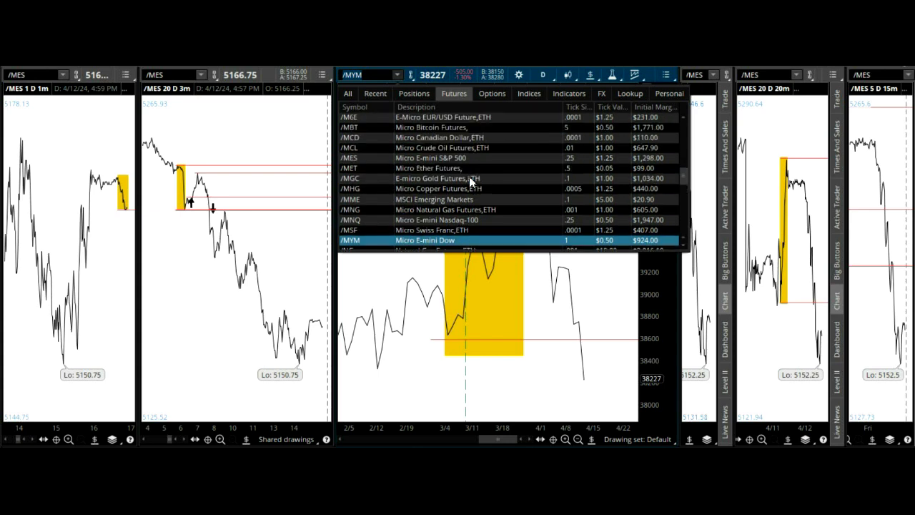
{"action": "left_click", "coordinate": [466, 178]}
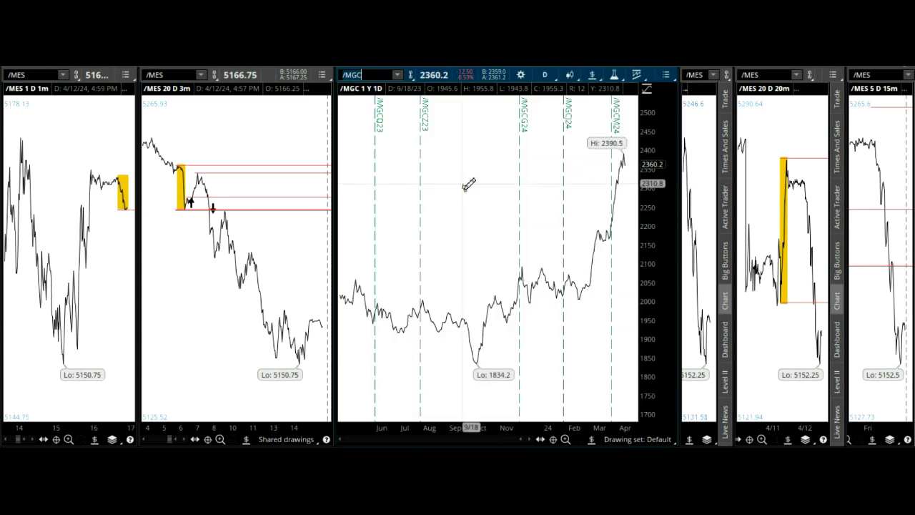
{"action": "left_click_drag", "start_coordinate": [584, 321], "coordinate": [663, 330]}
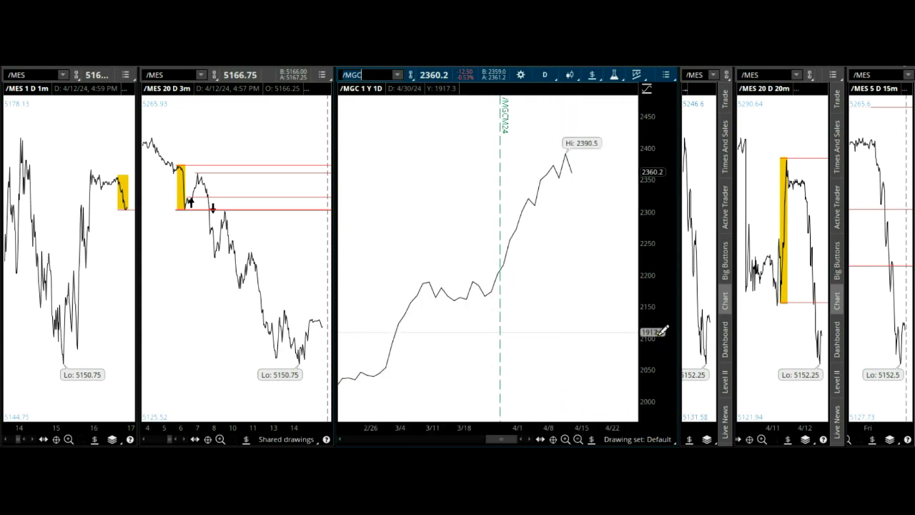
Load Gold Futures (/GC) in the main chart and examine its March to April rally up close.
{"action": "left_click", "coordinate": [397, 76]}
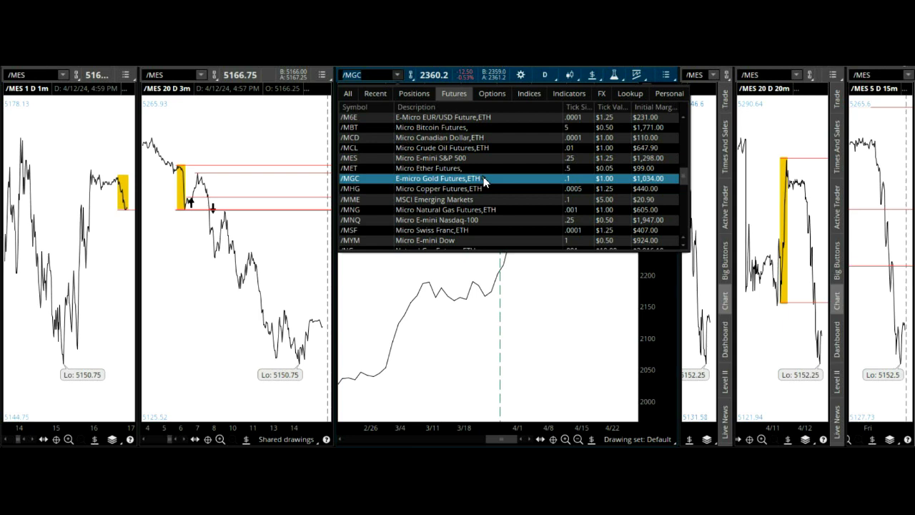
{"action": "scroll", "coordinate": [484, 181], "scroll_direction": "up", "scroll_amount": 1}
{"action": "scroll", "coordinate": [483, 180], "scroll_direction": "up", "scroll_amount": 1}
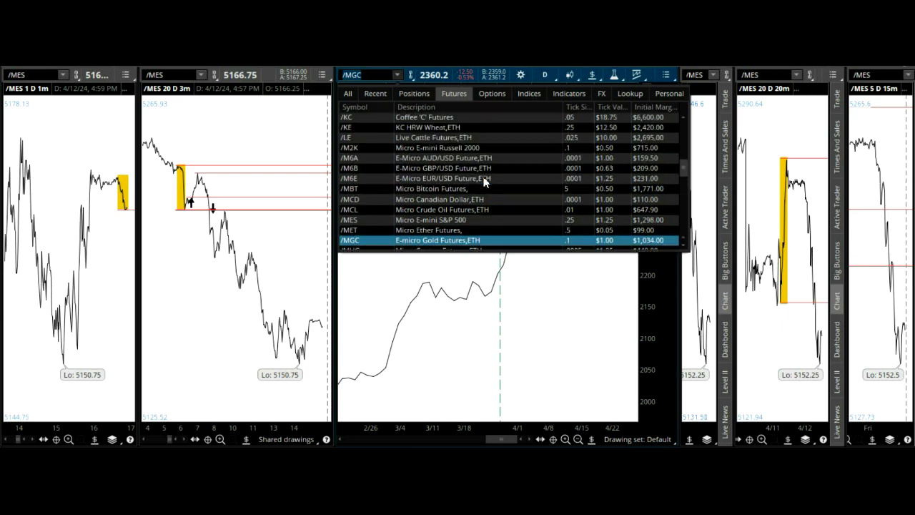
{"action": "scroll", "coordinate": [484, 182], "scroll_direction": "up", "scroll_amount": 1}
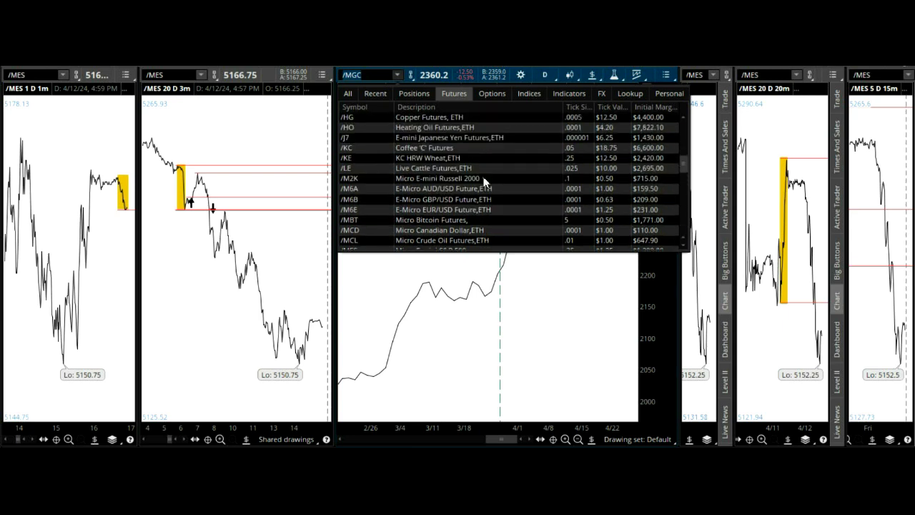
{"action": "scroll", "coordinate": [483, 181], "scroll_direction": "up", "scroll_amount": 1}
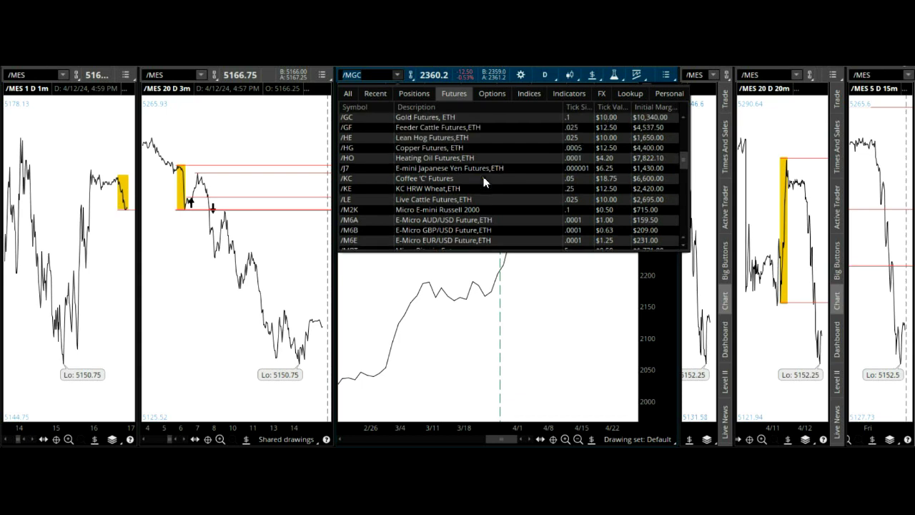
{"action": "scroll", "coordinate": [483, 182], "scroll_direction": "up", "scroll_amount": 1}
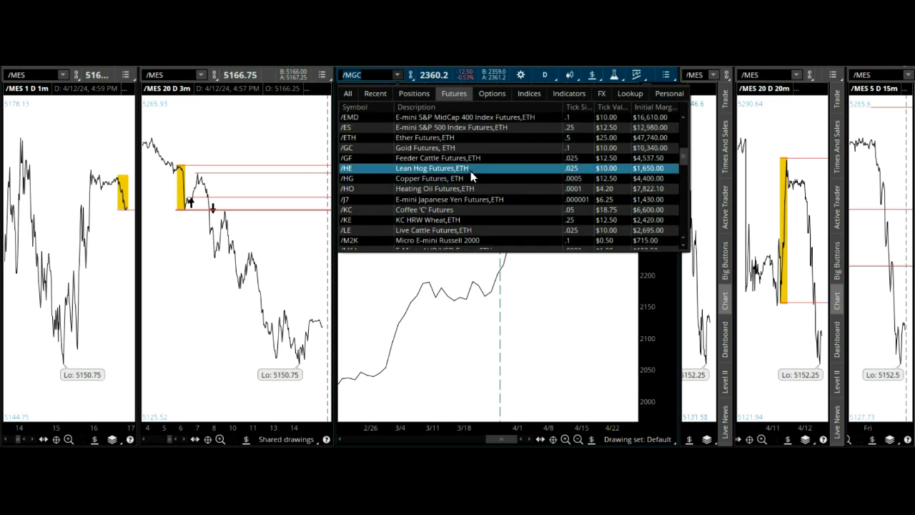
{"action": "left_click", "coordinate": [452, 150]}
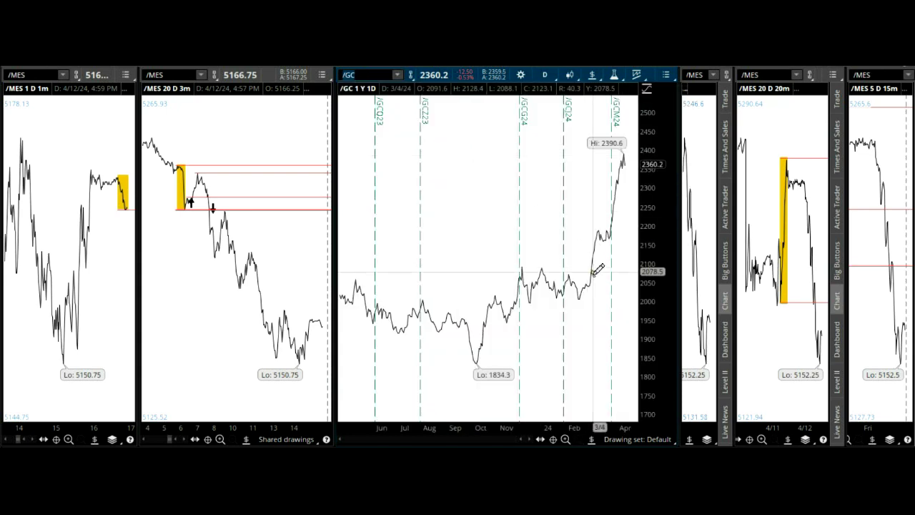
{"action": "scroll", "coordinate": [671, 304], "scroll_direction": "up", "scroll_amount": 3}
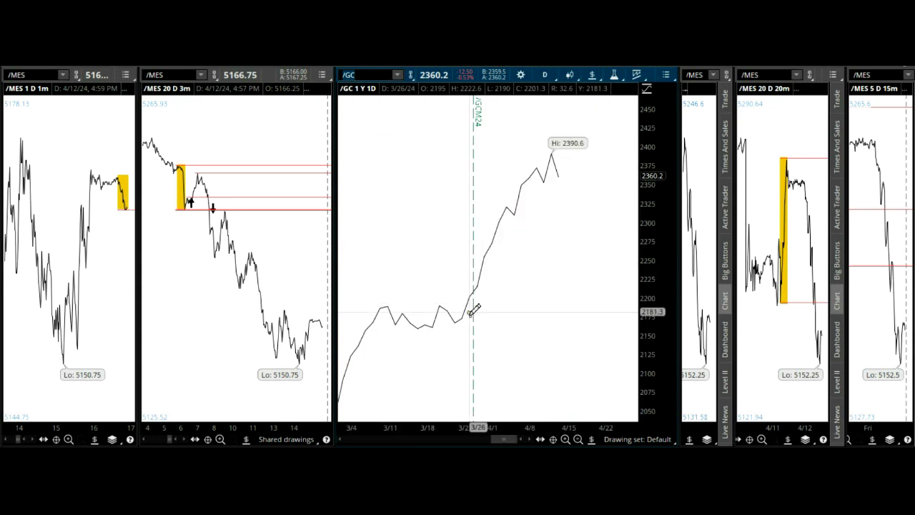
Load Japanese Yen Futures (/6J) in the main chart.
{"action": "left_click", "coordinate": [396, 73]}
{"action": "scroll", "coordinate": [472, 182], "scroll_direction": "up", "scroll_amount": 2}
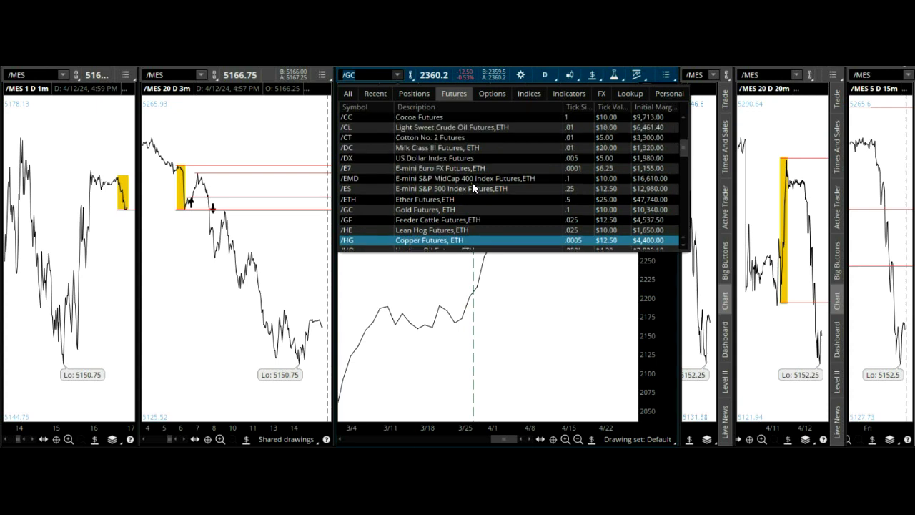
{"action": "scroll", "coordinate": [472, 183], "scroll_direction": "up", "scroll_amount": 5}
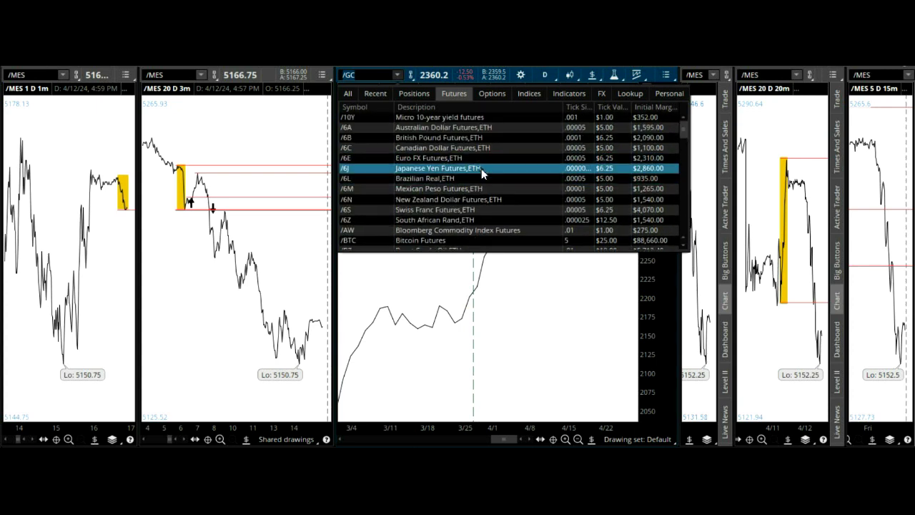
{"action": "left_click", "coordinate": [481, 168]}
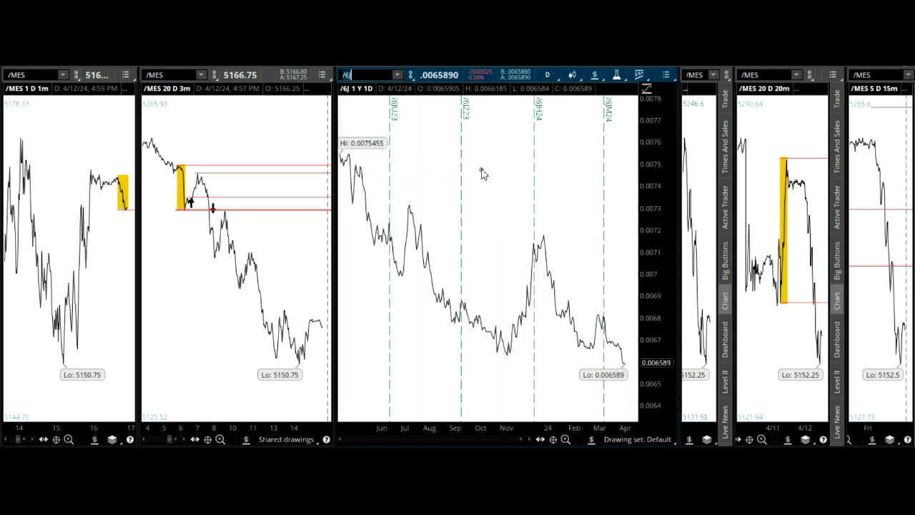
Set the /6J chart's time frame to 3 Y : W and focus on the price action from mid-2022 onward.
{"action": "left_click", "coordinate": [551, 76]}
{"action": "left_click", "coordinate": [516, 221]}
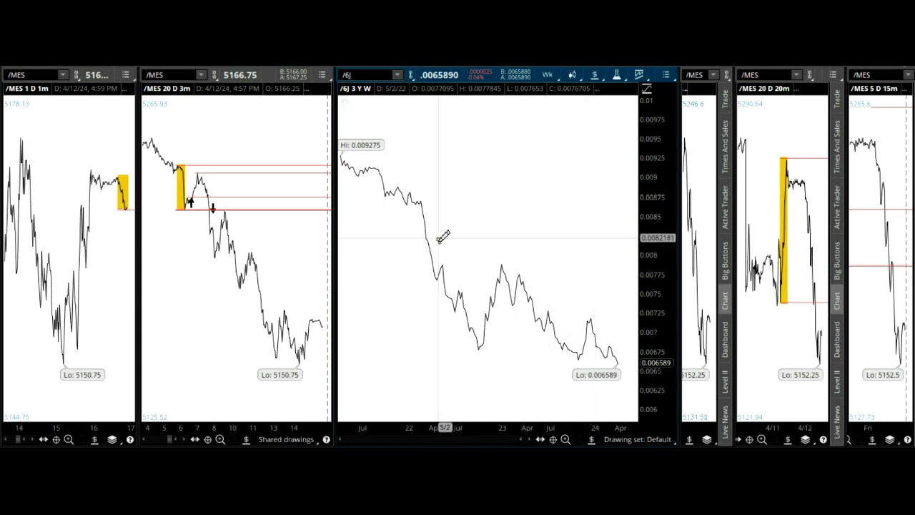
{"action": "left_click_drag", "start_coordinate": [430, 236], "coordinate": [638, 218]}
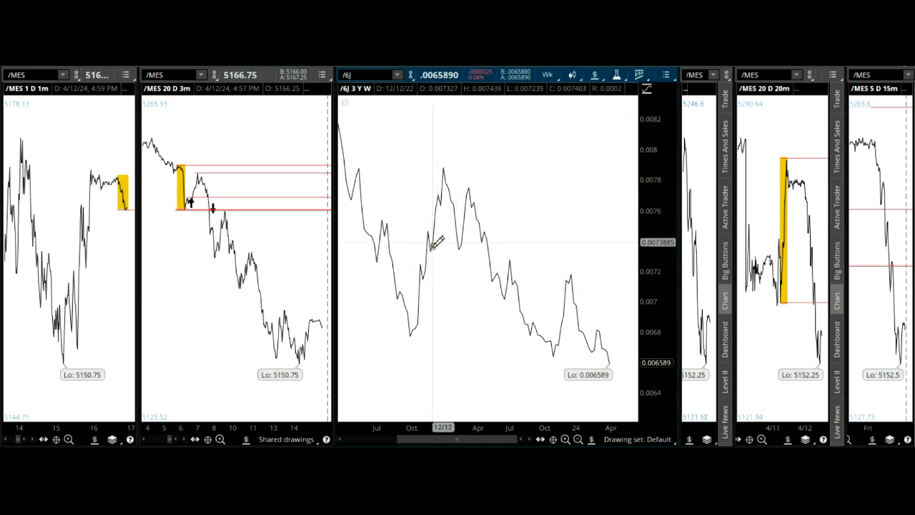
Draw a rectangle around the /6J rally from late September 2022 to early 2023, starting at about 0.00669.
{"action": "left_click", "coordinate": [591, 438]}
{"action": "left_click", "coordinate": [598, 272]}
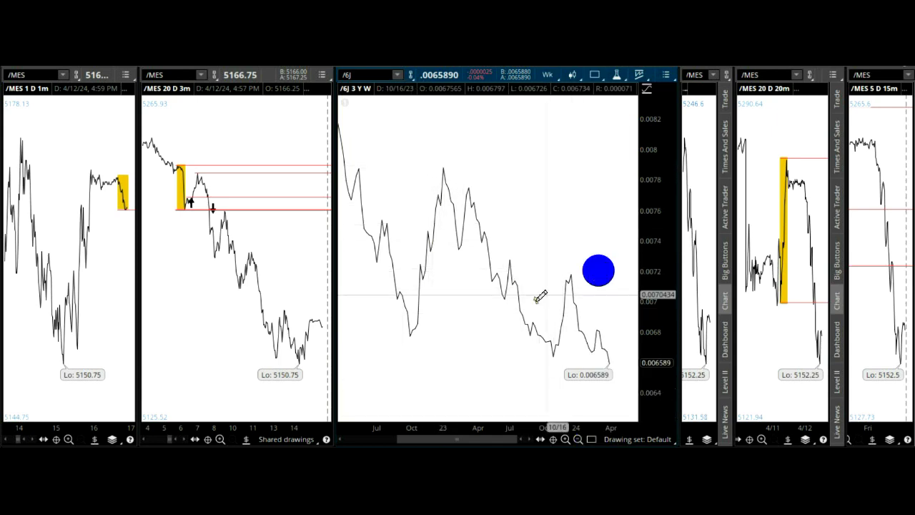
{"action": "left_click", "coordinate": [404, 348]}
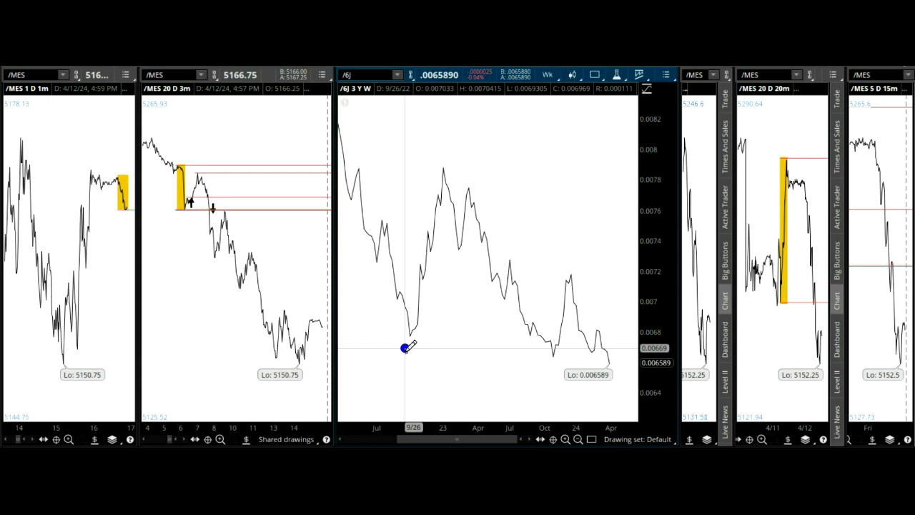
{"action": "left_click", "coordinate": [456, 166]}
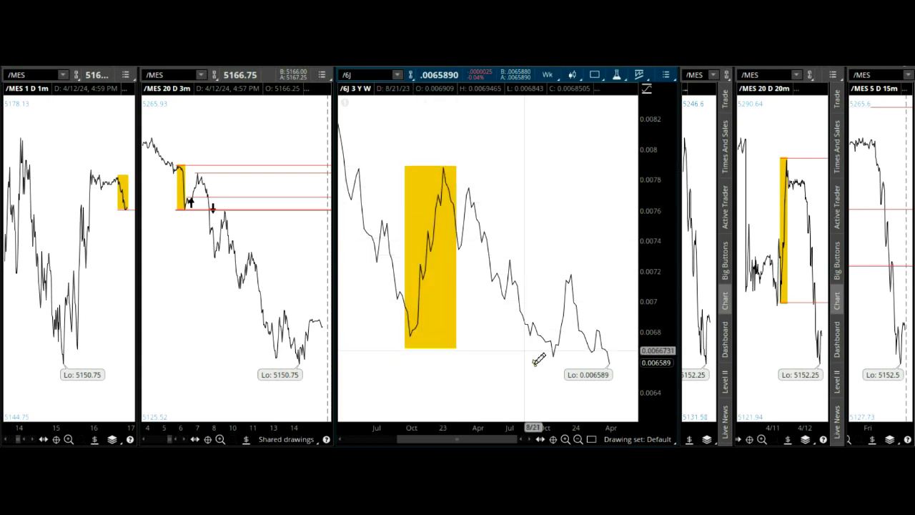
Add price level lines at the high and low of the /6J rally zone, about 0.00789 and 0.00675.
{"action": "left_click", "coordinate": [591, 439]}
{"action": "left_click", "coordinate": [619, 208]}
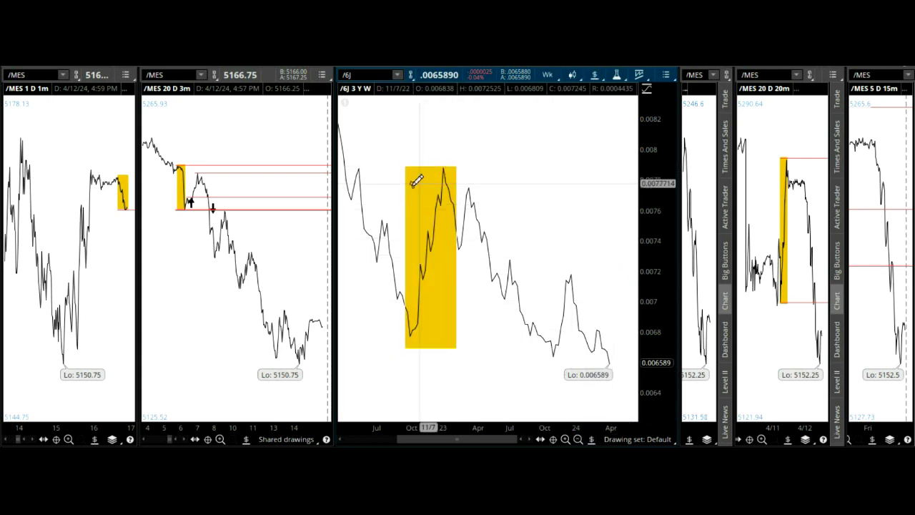
{"action": "left_click", "coordinate": [392, 167]}
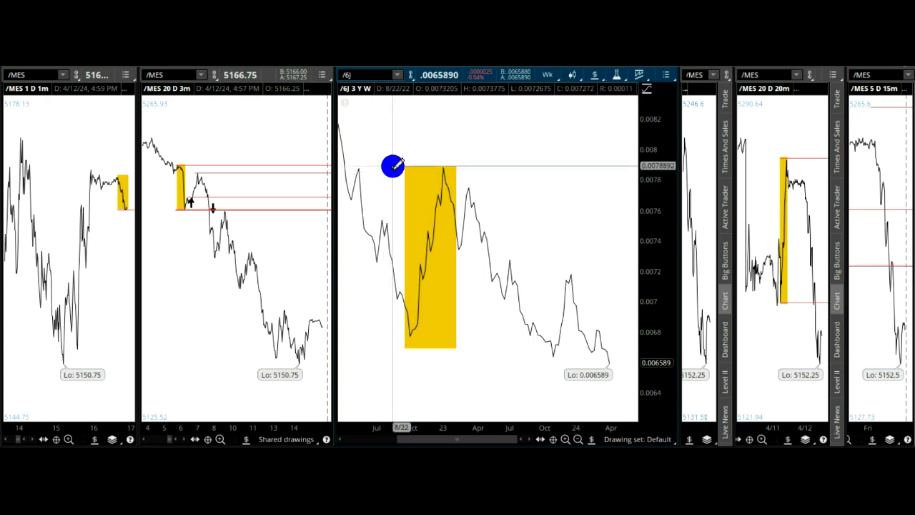
{"action": "left_click", "coordinate": [561, 167]}
{"action": "left_click", "coordinate": [376, 338]}
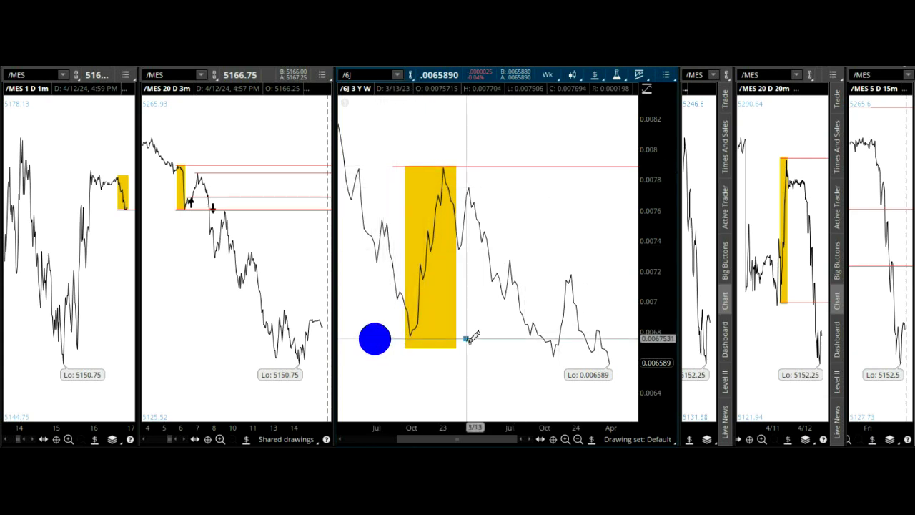
{"action": "left_click", "coordinate": [593, 340]}
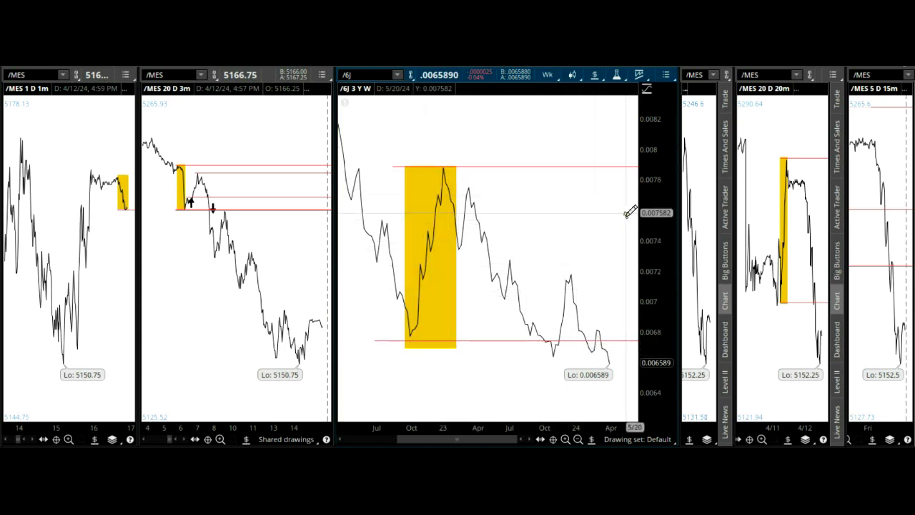
Draw a rectangle around the /6J decline from March to July 2023, from about 0.00777 to 0.00698.
{"action": "left_click", "coordinate": [592, 438]}
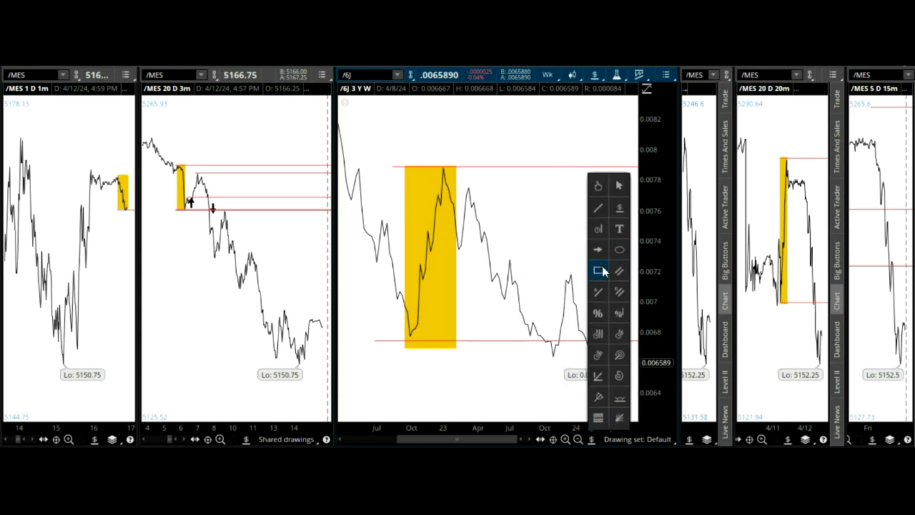
{"action": "left_click", "coordinate": [600, 269]}
{"action": "left_click", "coordinate": [463, 184]}
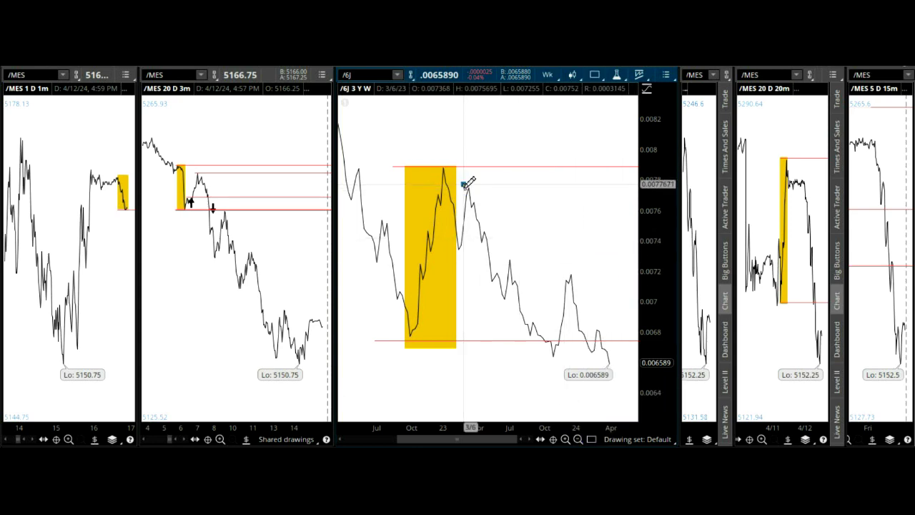
{"action": "left_click", "coordinate": [508, 302]}
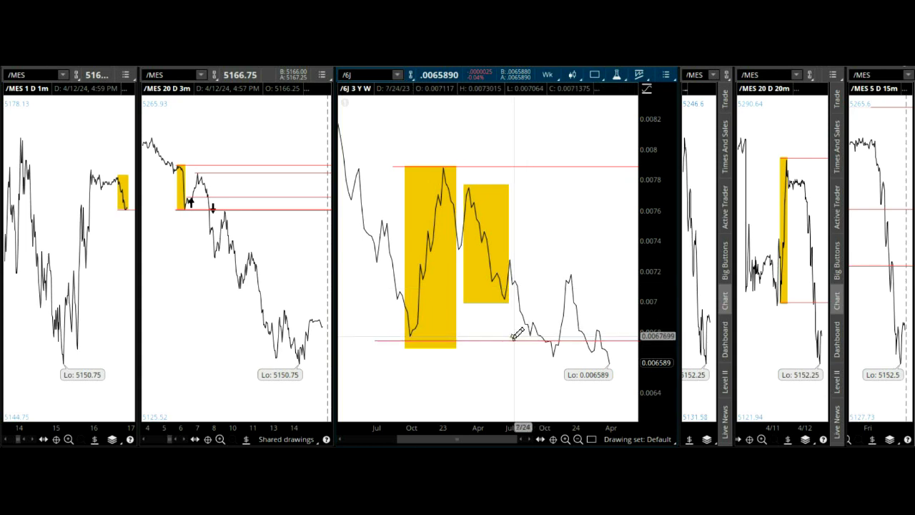
Add a price level line at the low of the March to July 2023 decline zone, about 0.0069971.
{"action": "left_click", "coordinate": [592, 440]}
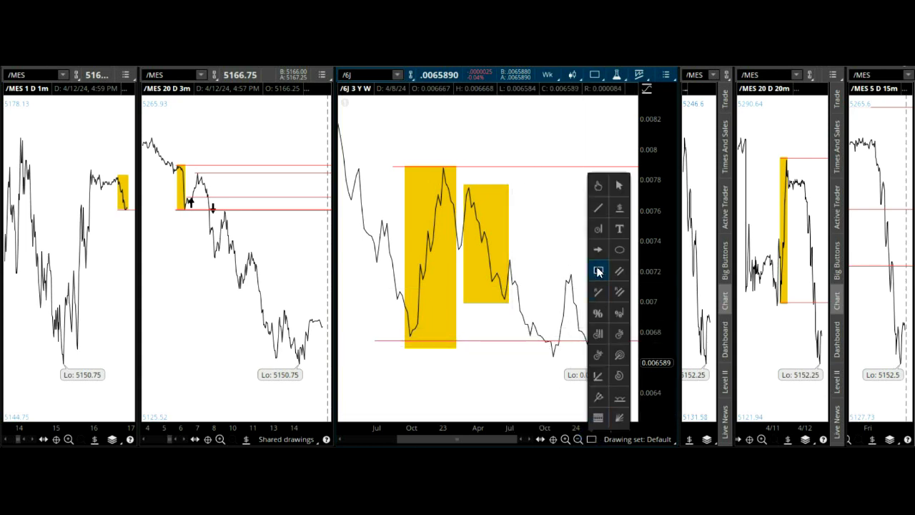
{"action": "left_click", "coordinate": [619, 210]}
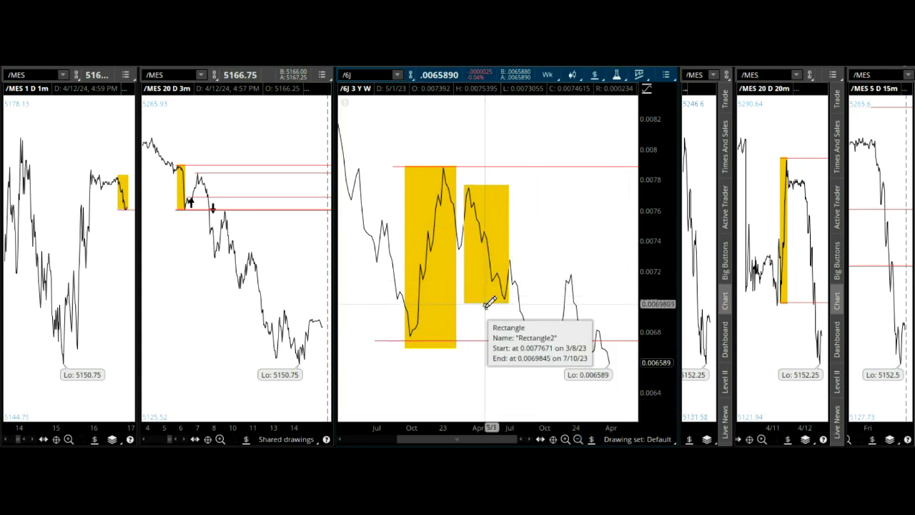
{"action": "left_click_drag", "start_coordinate": [484, 304], "coordinate": [599, 304]}
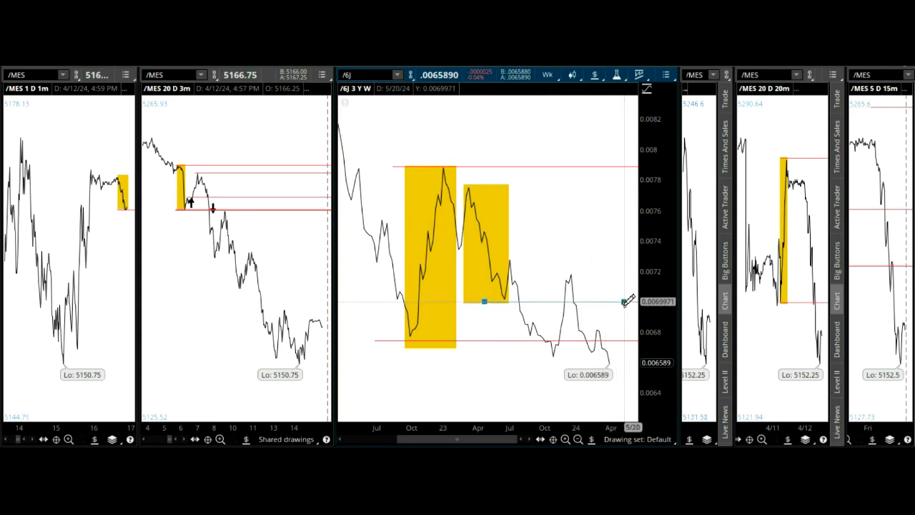
{"action": "left_click", "coordinate": [622, 302]}
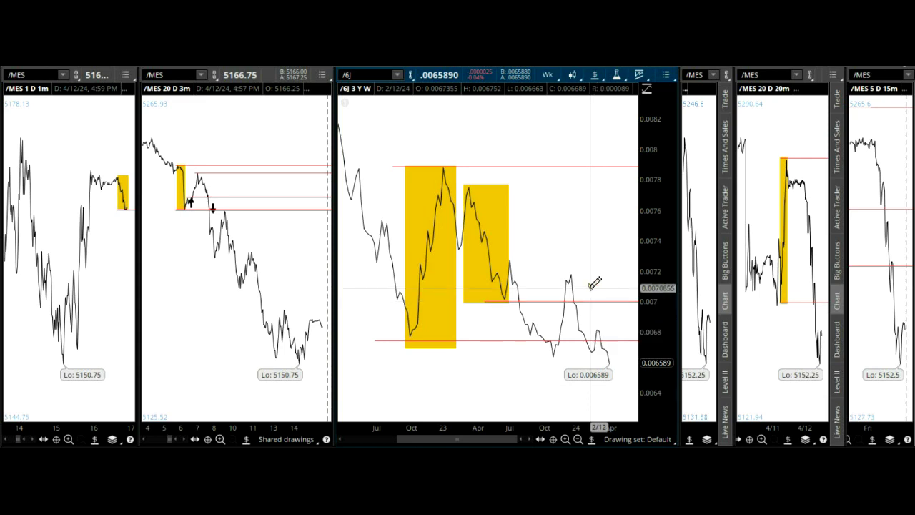
Load Micro 10-year yield futures (/10Y) in the main chart and examine the marked zone from October onward.
{"action": "left_click", "coordinate": [399, 74]}
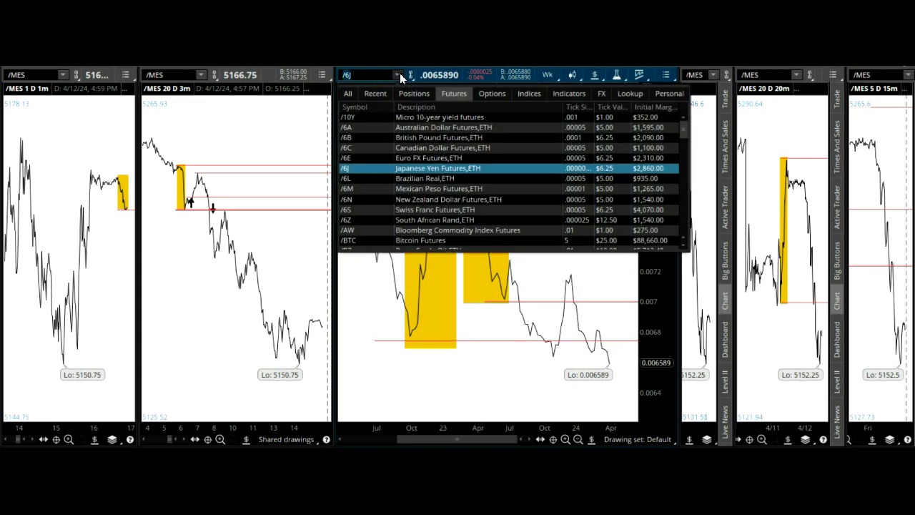
{"action": "left_click", "coordinate": [485, 118]}
{"action": "left_click_drag", "start_coordinate": [565, 329], "coordinate": [612, 329]}
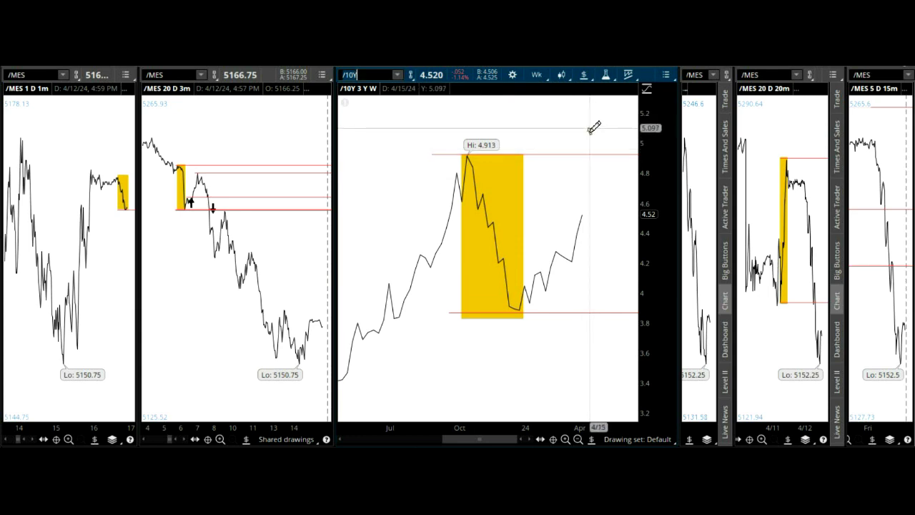
Load Bitcoin Futures (/BTC) in the main chart and focus on the price action from spring 2023 onward.
{"action": "left_click", "coordinate": [398, 75]}
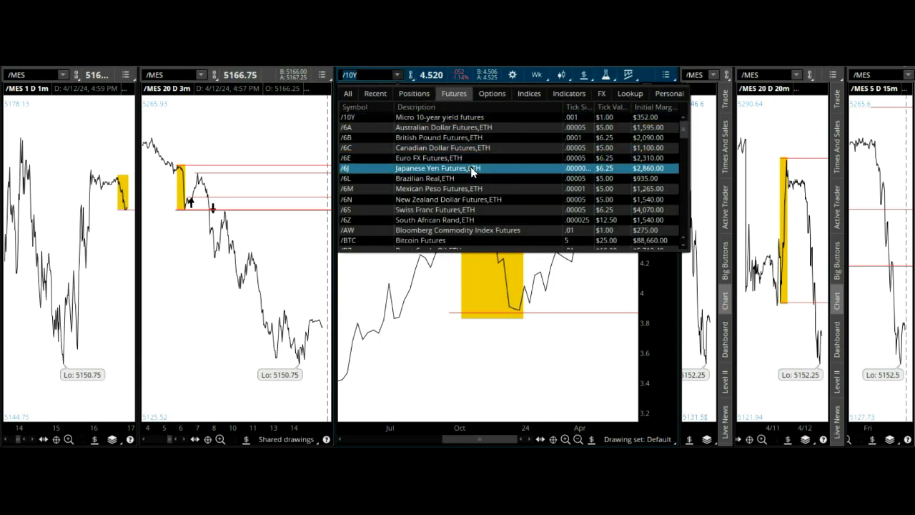
{"action": "scroll", "coordinate": [480, 197], "scroll_direction": "down", "scroll_amount": 1}
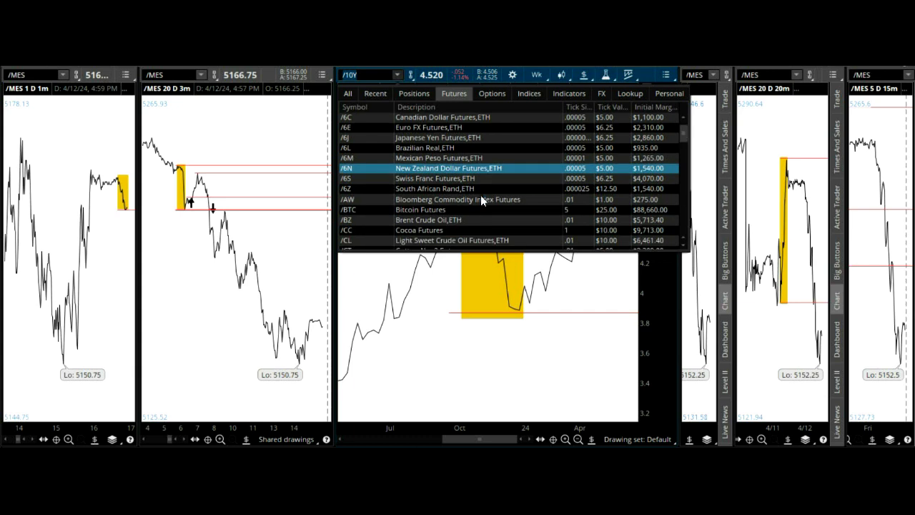
{"action": "left_click", "coordinate": [473, 210]}
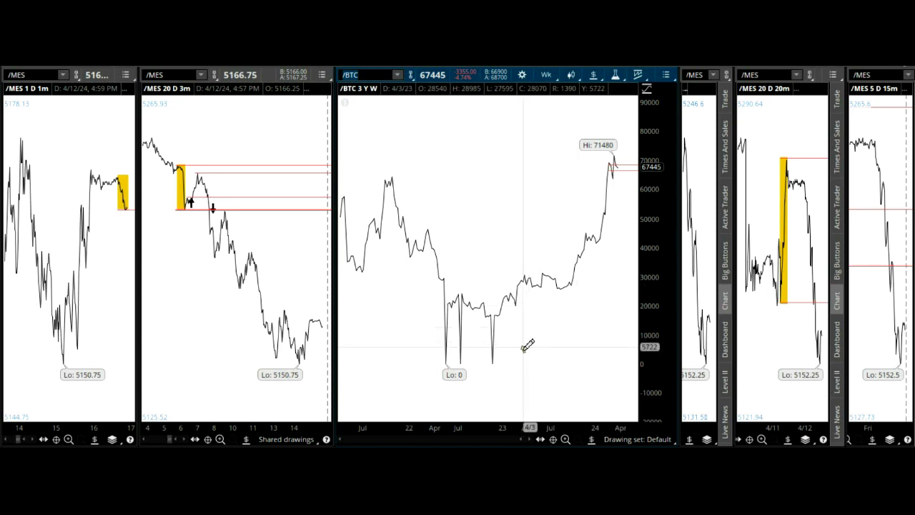
{"action": "left_click_drag", "start_coordinate": [527, 348], "coordinate": [642, 335]}
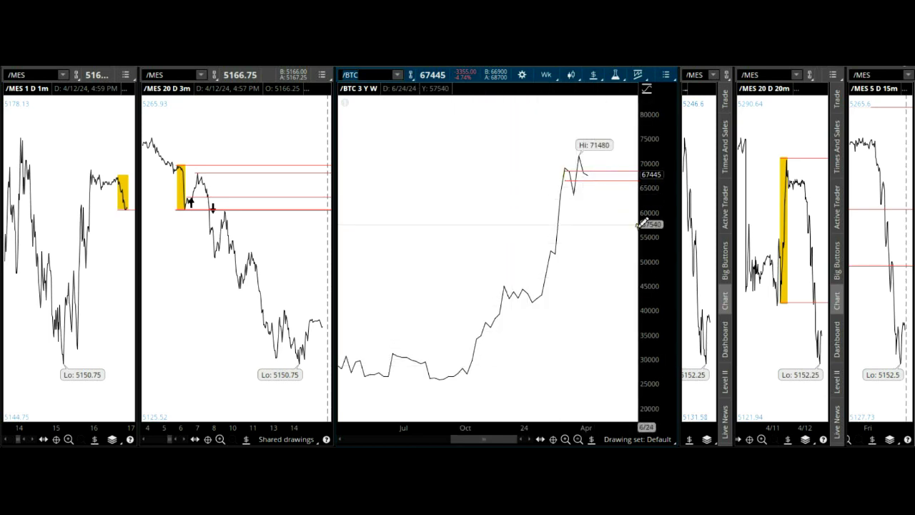
{"action": "left_click", "coordinate": [556, 78]}
{"action": "left_click", "coordinate": [556, 75]}
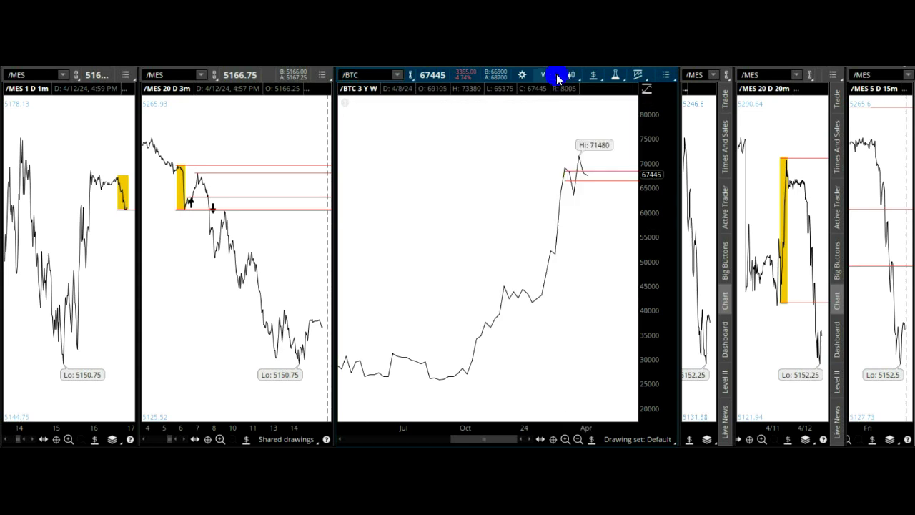
Browse the futures symbol list and load Soybean Oil Futures (/ZL) in the main chart to examine its weekly price action.
{"action": "left_click", "coordinate": [400, 75]}
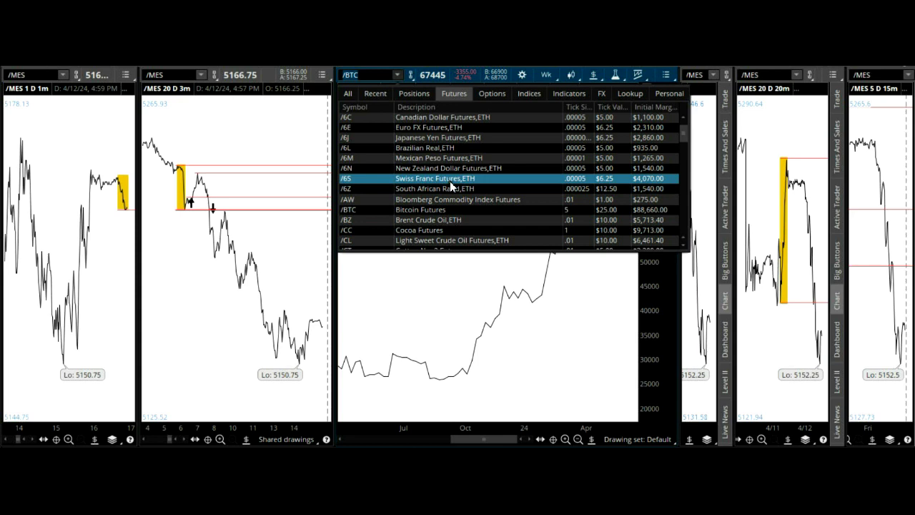
{"action": "scroll", "coordinate": [450, 181], "scroll_direction": "down", "scroll_amount": 1}
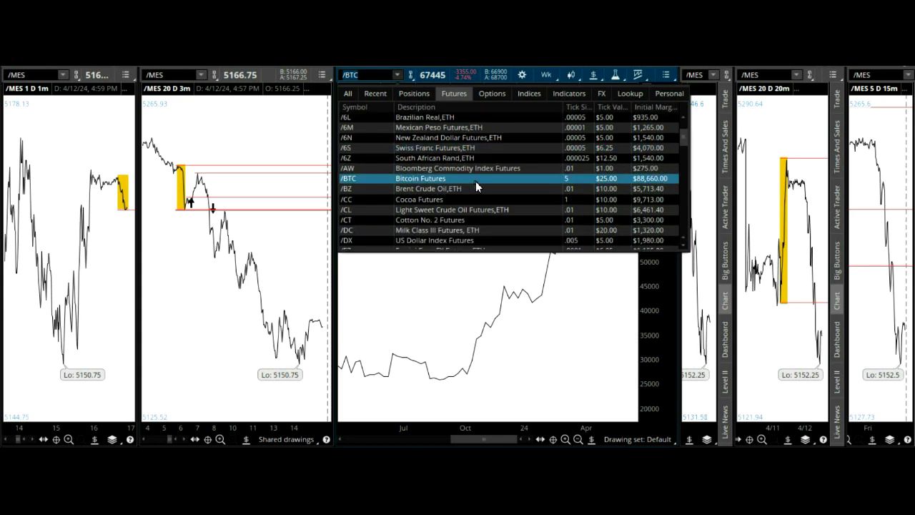
{"action": "scroll", "coordinate": [475, 181], "scroll_direction": "down", "scroll_amount": 1}
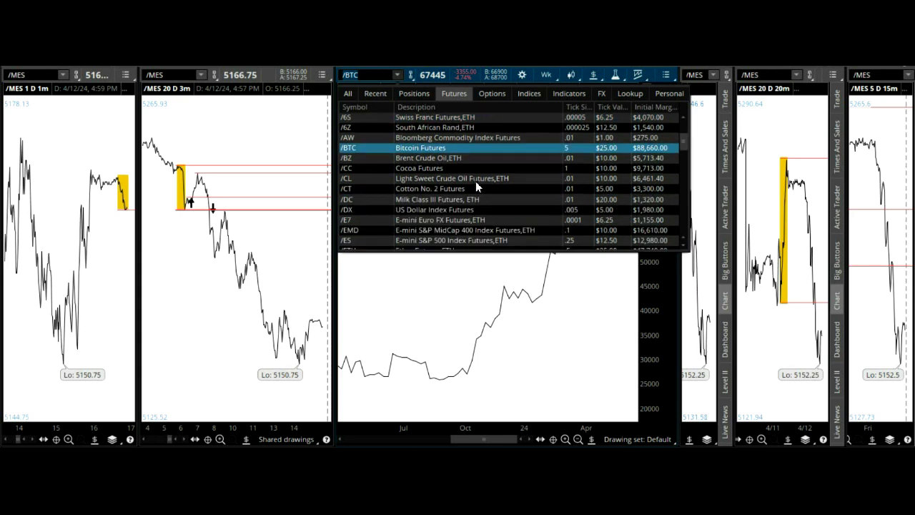
{"action": "scroll", "coordinate": [475, 185], "scroll_direction": "down", "scroll_amount": 1}
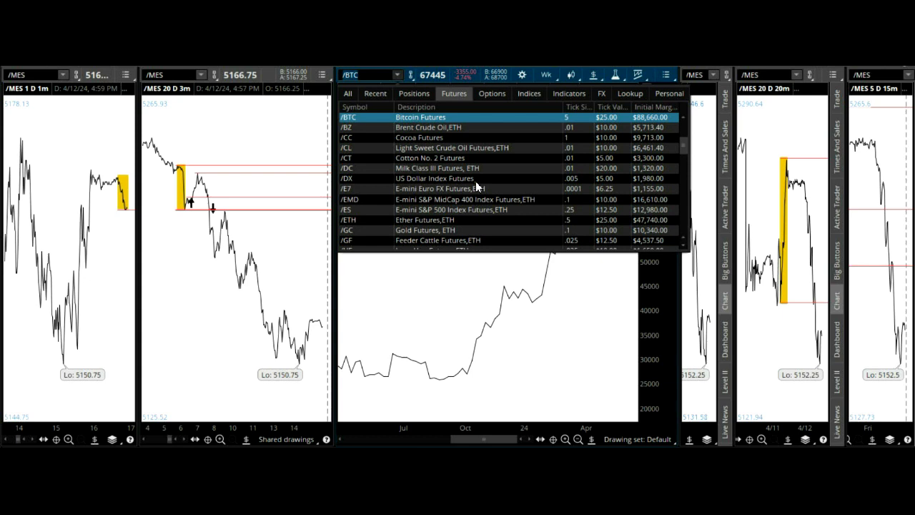
{"action": "scroll", "coordinate": [476, 181], "scroll_direction": "down", "scroll_amount": 1}
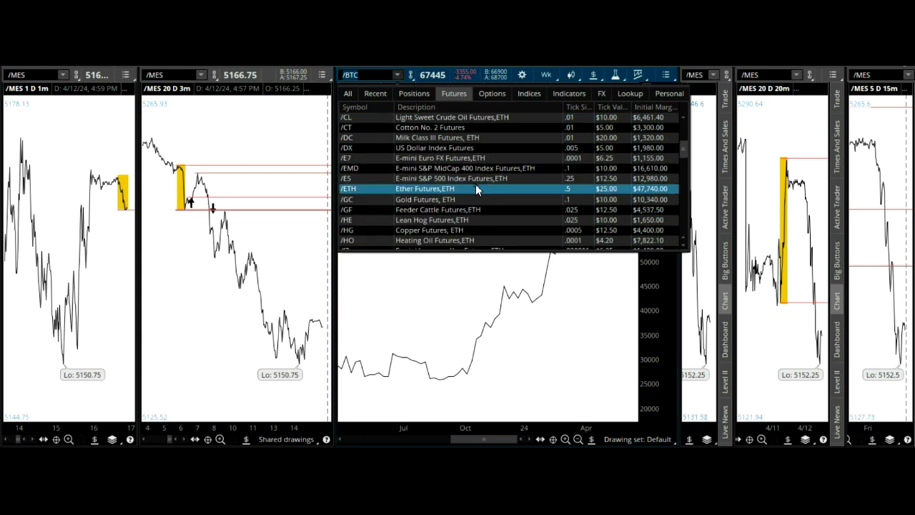
{"action": "scroll", "coordinate": [475, 184], "scroll_direction": "down", "scroll_amount": 2}
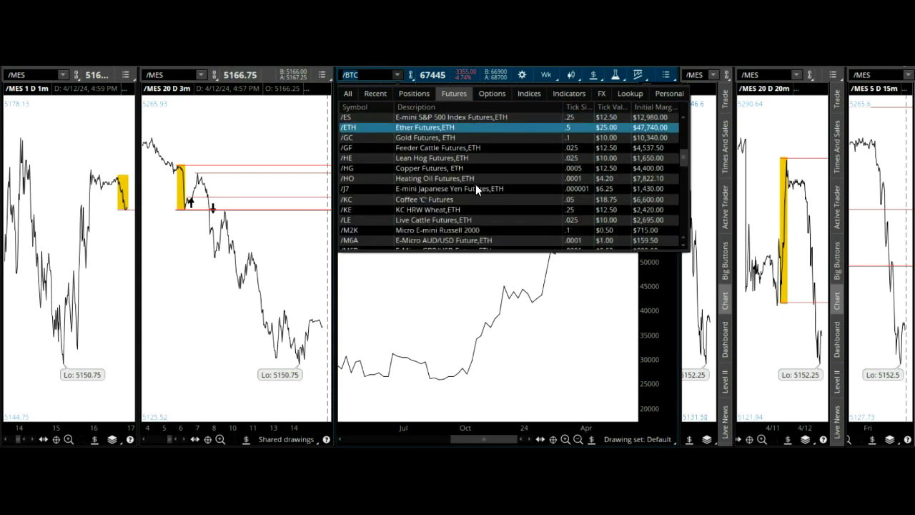
{"action": "scroll", "coordinate": [475, 184], "scroll_direction": "down", "scroll_amount": 1}
{"action": "scroll", "coordinate": [475, 188], "scroll_direction": "down", "scroll_amount": 1}
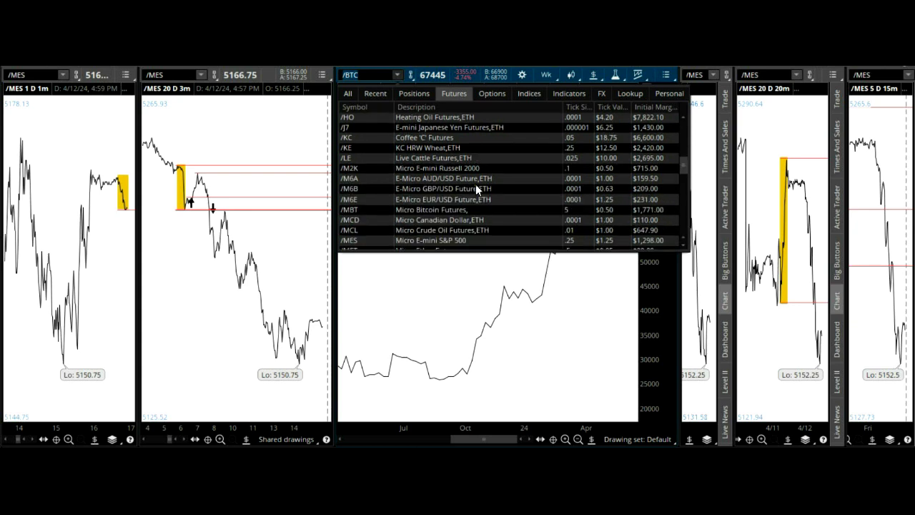
{"action": "scroll", "coordinate": [476, 188], "scroll_direction": "down", "scroll_amount": 1}
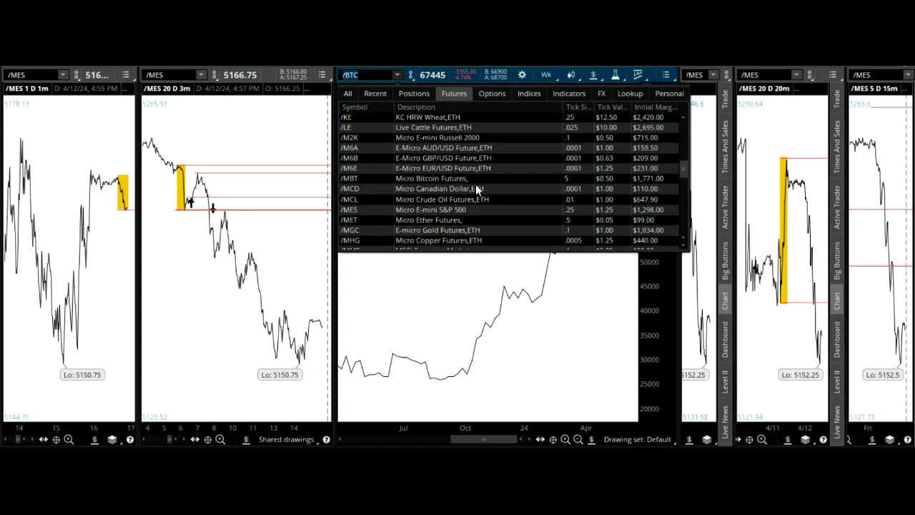
{"action": "scroll", "coordinate": [476, 189], "scroll_direction": "down", "scroll_amount": 1}
{"action": "scroll", "coordinate": [476, 188], "scroll_direction": "down", "scroll_amount": 1}
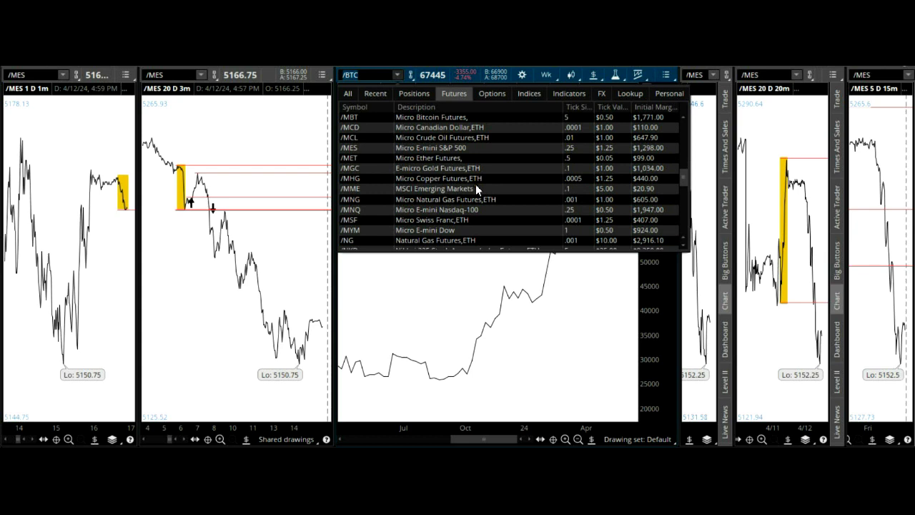
{"action": "scroll", "coordinate": [476, 183], "scroll_direction": "down", "scroll_amount": 1}
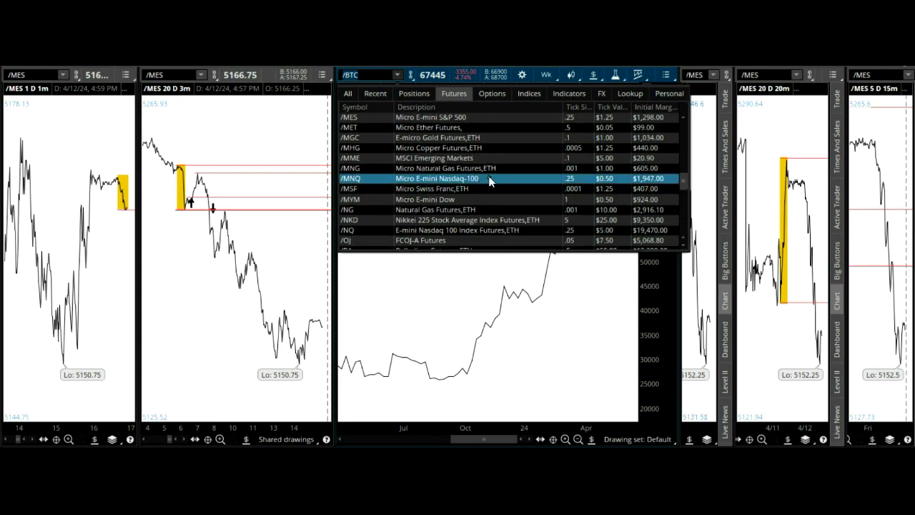
{"action": "scroll", "coordinate": [490, 180], "scroll_direction": "down", "scroll_amount": 1}
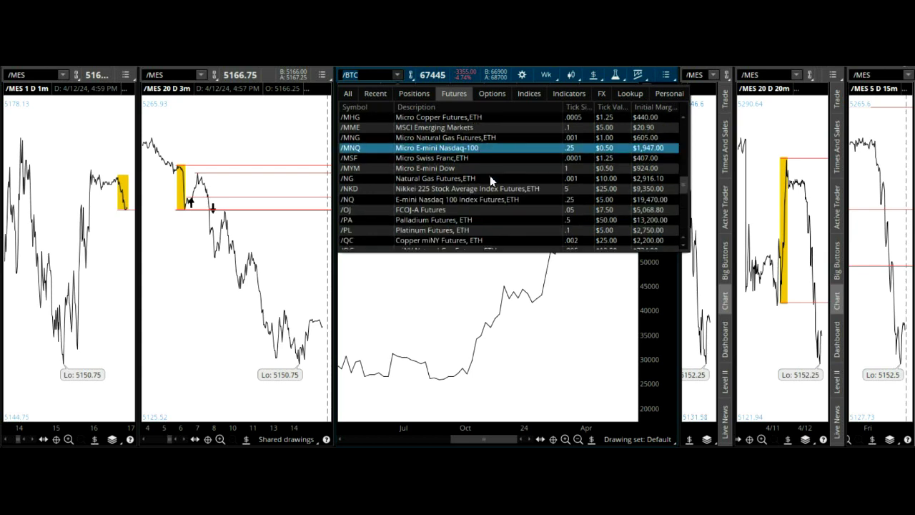
{"action": "scroll", "coordinate": [491, 179], "scroll_direction": "down", "scroll_amount": 1}
{"action": "scroll", "coordinate": [491, 180], "scroll_direction": "down", "scroll_amount": 1}
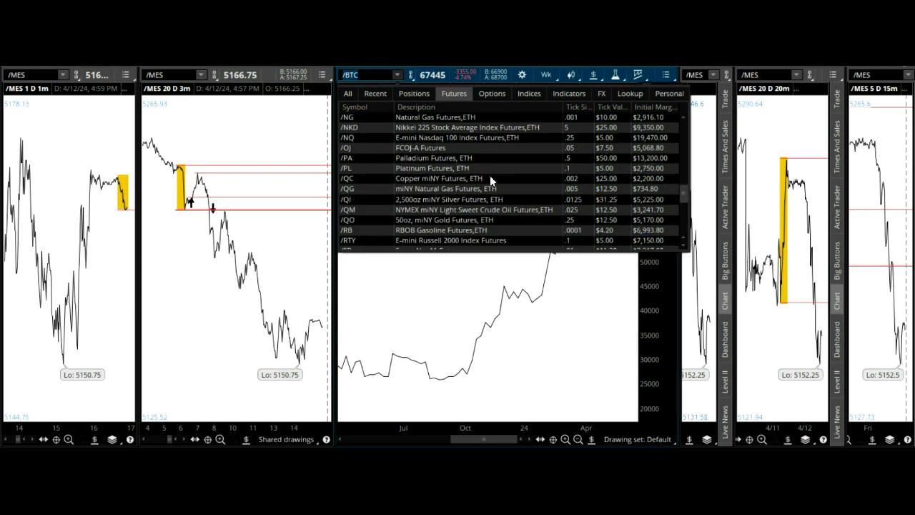
{"action": "left_click", "coordinate": [499, 169]}
{"action": "scroll", "coordinate": [501, 169], "scroll_direction": "down", "scroll_amount": 1}
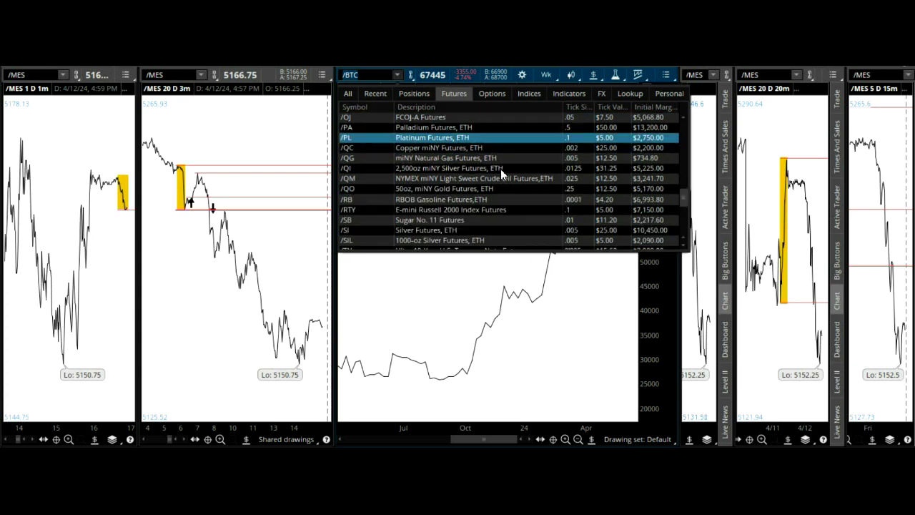
{"action": "scroll", "coordinate": [500, 172], "scroll_direction": "down", "scroll_amount": 1}
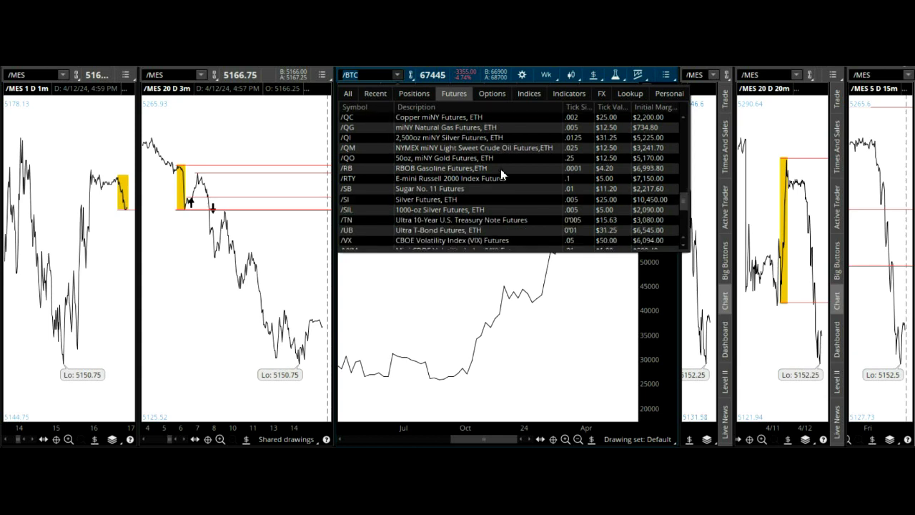
{"action": "scroll", "coordinate": [500, 174], "scroll_direction": "down", "scroll_amount": 1}
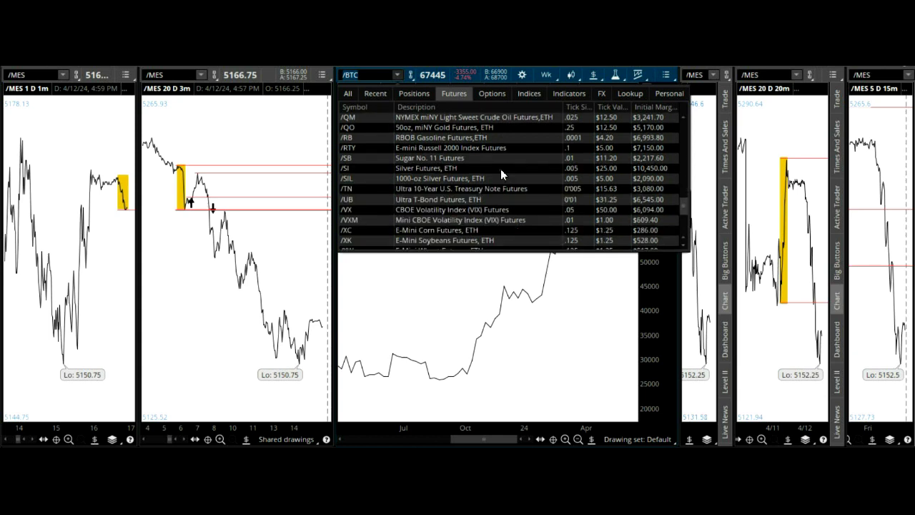
{"action": "scroll", "coordinate": [500, 174], "scroll_direction": "down", "scroll_amount": 1}
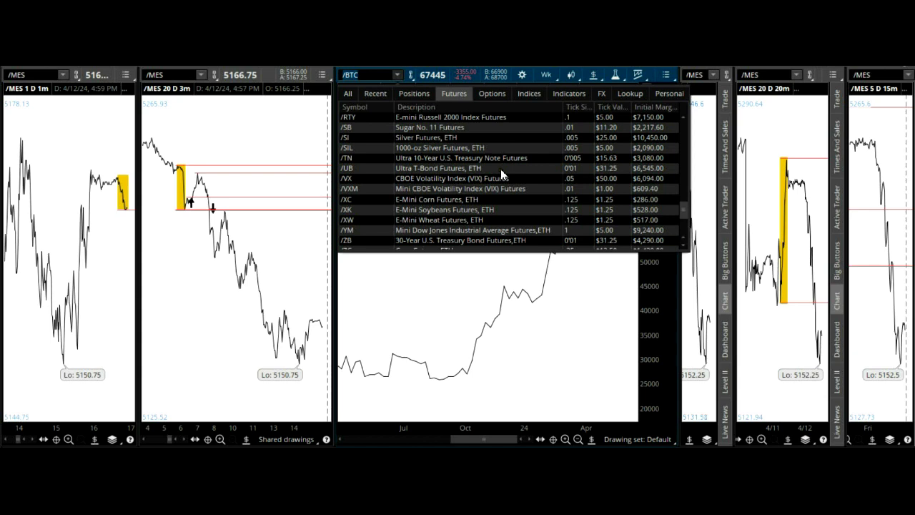
{"action": "scroll", "coordinate": [500, 169], "scroll_direction": "down", "scroll_amount": 1}
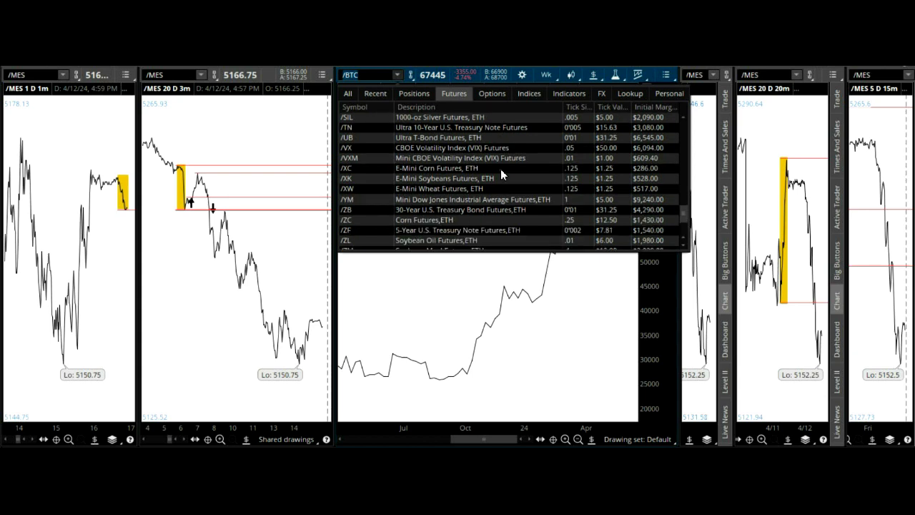
{"action": "scroll", "coordinate": [500, 173], "scroll_direction": "down", "scroll_amount": 1}
{"action": "scroll", "coordinate": [500, 169], "scroll_direction": "down", "scroll_amount": 1}
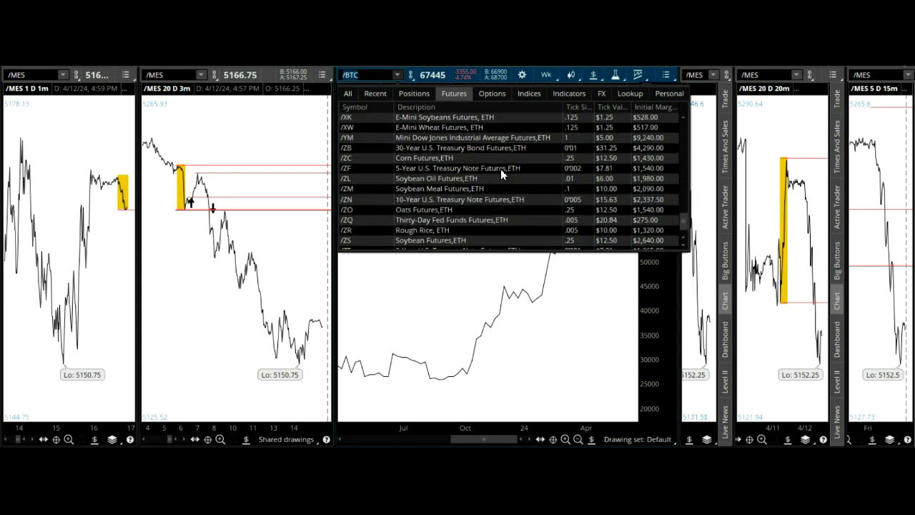
{"action": "scroll", "coordinate": [500, 172], "scroll_direction": "down", "scroll_amount": 1}
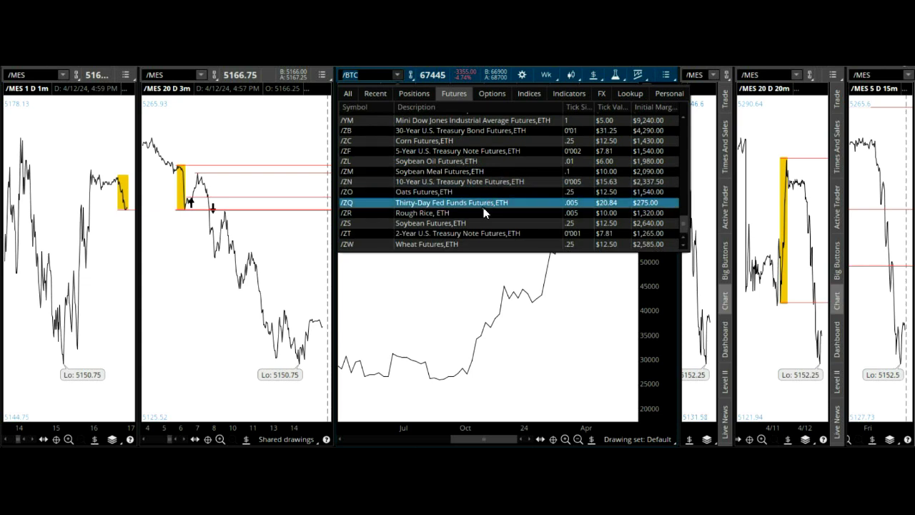
{"action": "scroll", "coordinate": [483, 208], "scroll_direction": "up", "scroll_amount": 1}
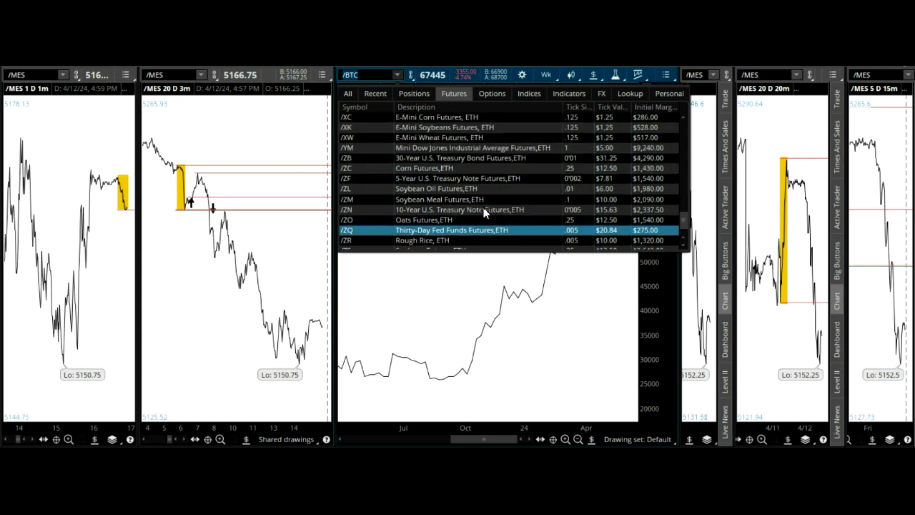
{"action": "left_click", "coordinate": [471, 189]}
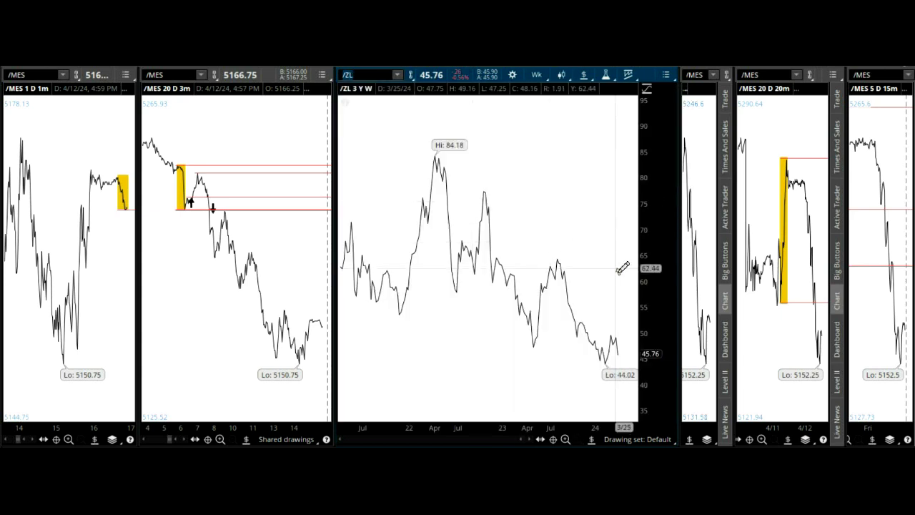
{"action": "left_click", "coordinate": [545, 77]}
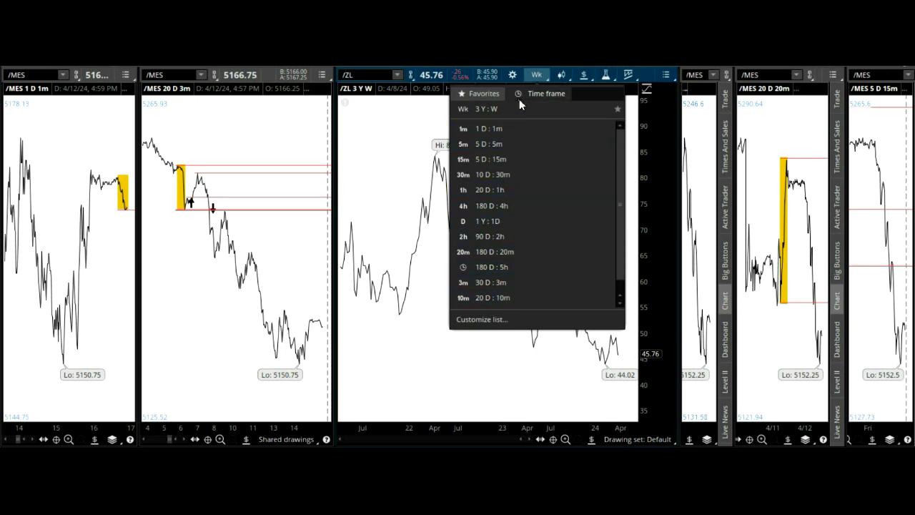
Load 1000-oz Silver Futures (/SIL) in the main chart and focus on the price action from September 2023 onward.
{"action": "left_click", "coordinate": [396, 75]}
{"action": "scroll", "coordinate": [474, 169], "scroll_direction": "up", "scroll_amount": 2}
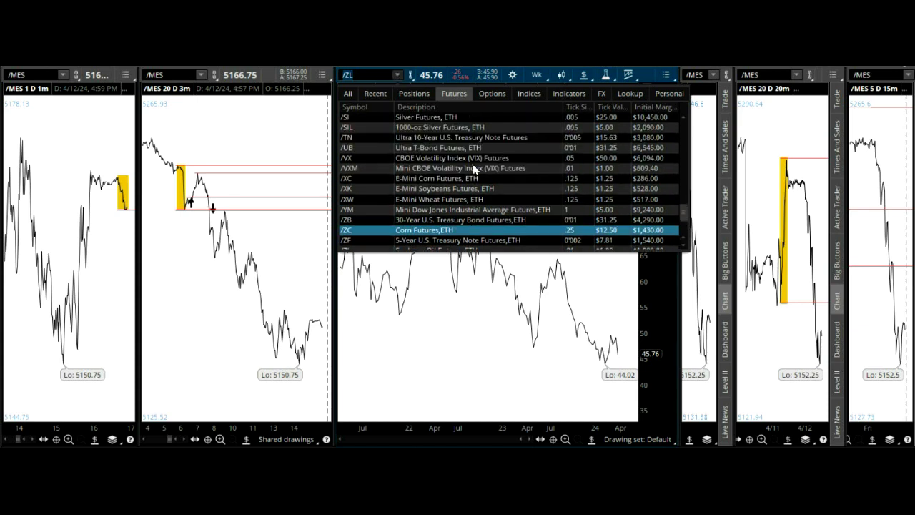
{"action": "scroll", "coordinate": [478, 180], "scroll_direction": "up", "scroll_amount": 1}
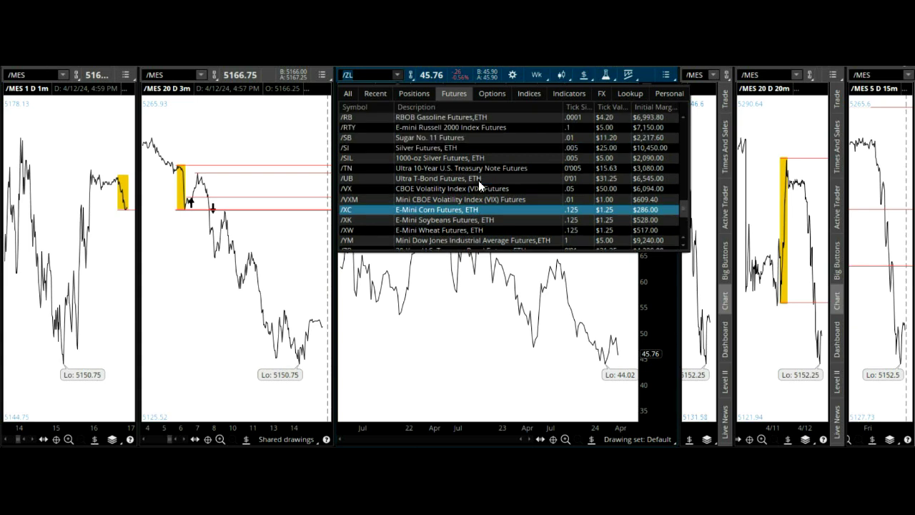
{"action": "scroll", "coordinate": [478, 180], "scroll_direction": "up", "scroll_amount": 1}
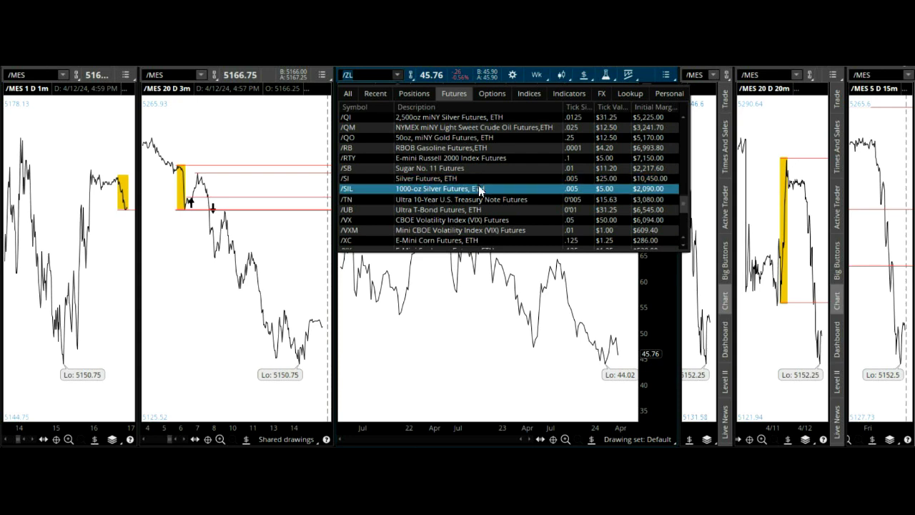
{"action": "left_click", "coordinate": [480, 189]}
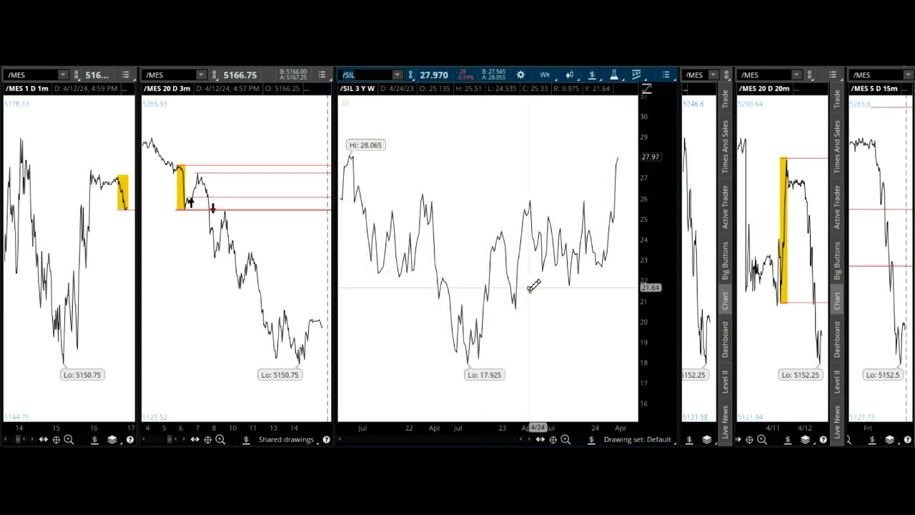
{"action": "left_click_drag", "start_coordinate": [562, 310], "coordinate": [664, 315]}
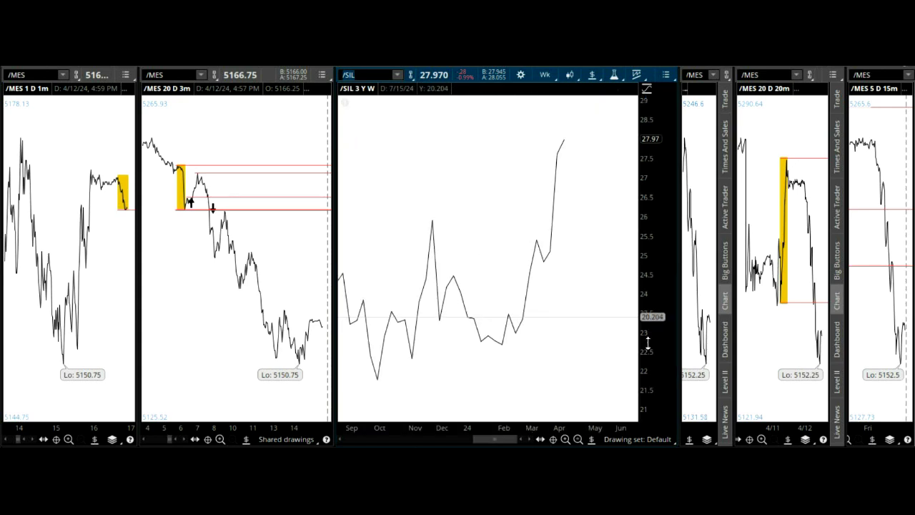
Draw a rectangle around the /SIL rally from February to April 2024, from about 22.2 to 28.08.
{"action": "left_click", "coordinate": [593, 442]}
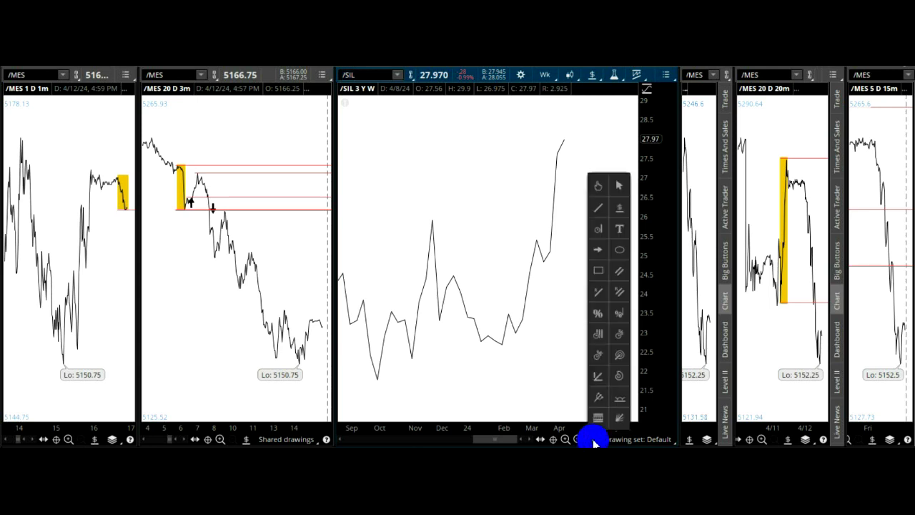
{"action": "left_click", "coordinate": [598, 268]}
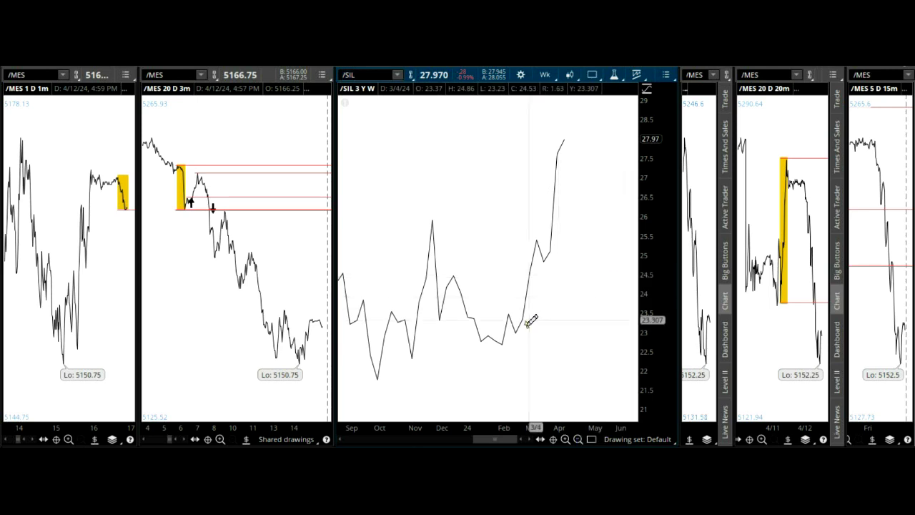
{"action": "left_click", "coordinate": [497, 363]}
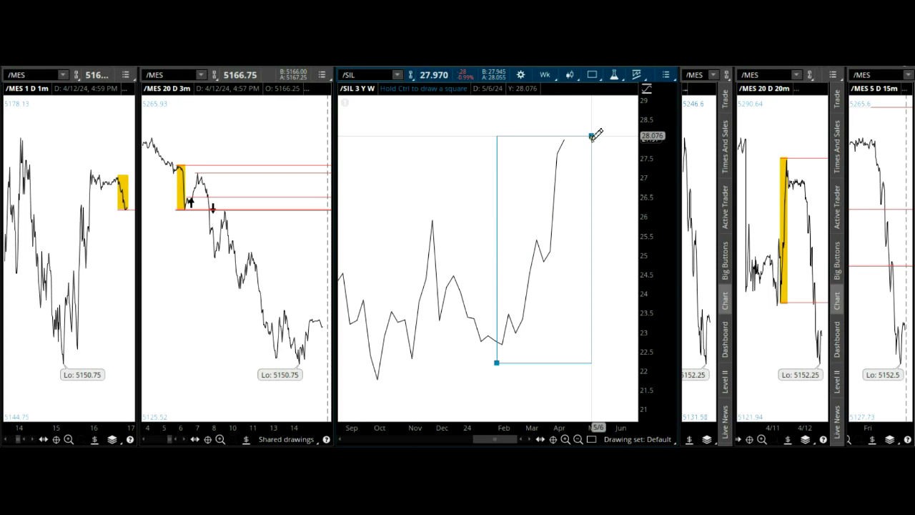
{"action": "left_click", "coordinate": [591, 136]}
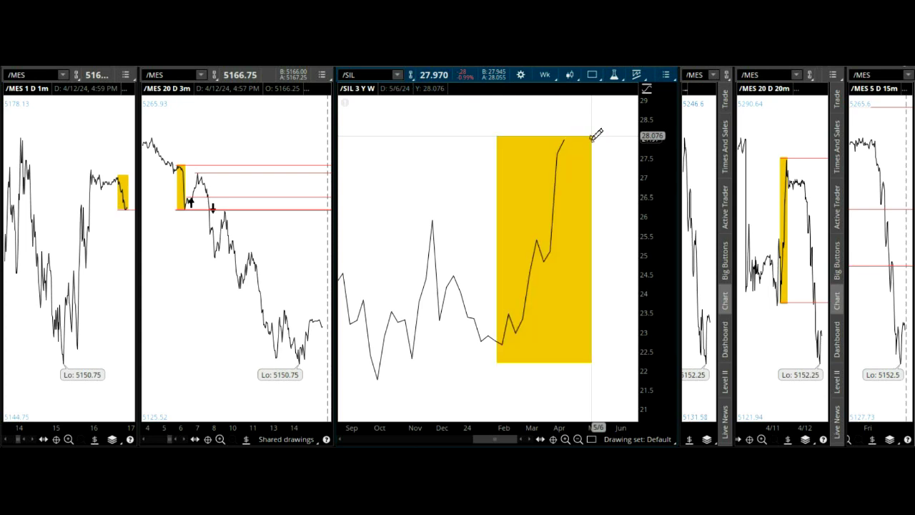
Add a price level line at the high of the February to April 2024 /SIL rally zone, about 27.97.
{"action": "left_click", "coordinate": [592, 438]}
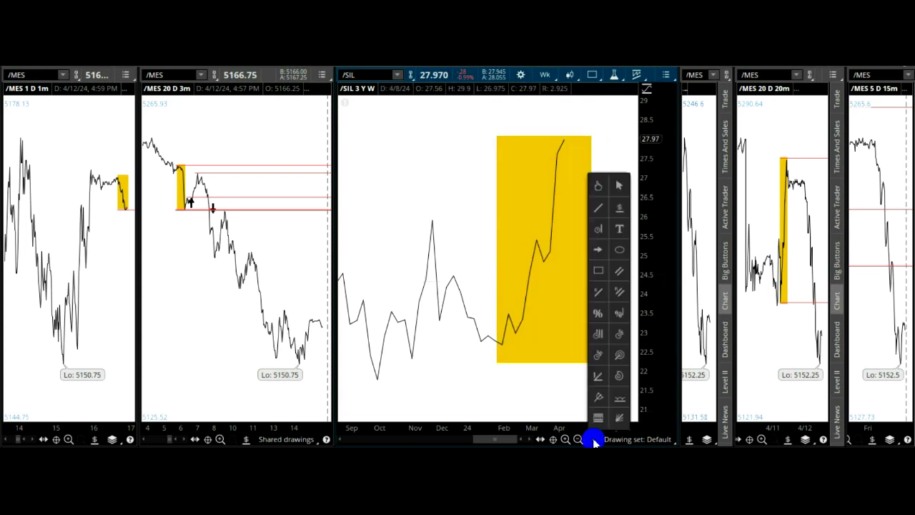
{"action": "left_click", "coordinate": [619, 207]}
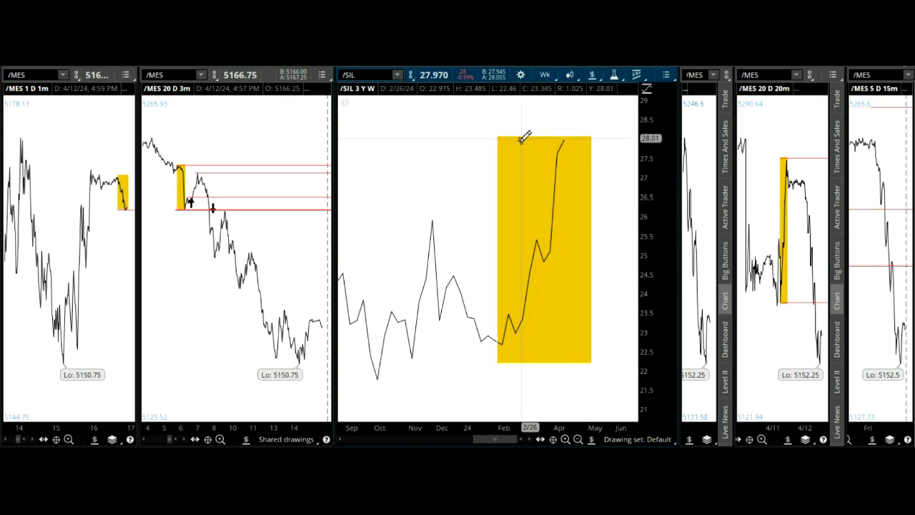
{"action": "left_click_drag", "start_coordinate": [488, 139], "coordinate": [626, 138]}
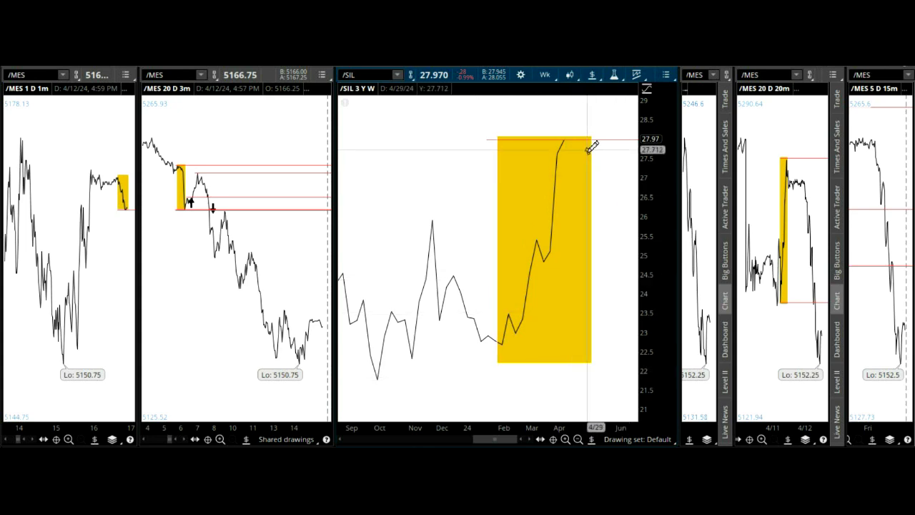
Place down arrows beyond the /SIL rally zone at about 27.7, 22.8 and 21.6.
{"action": "left_click", "coordinate": [592, 440]}
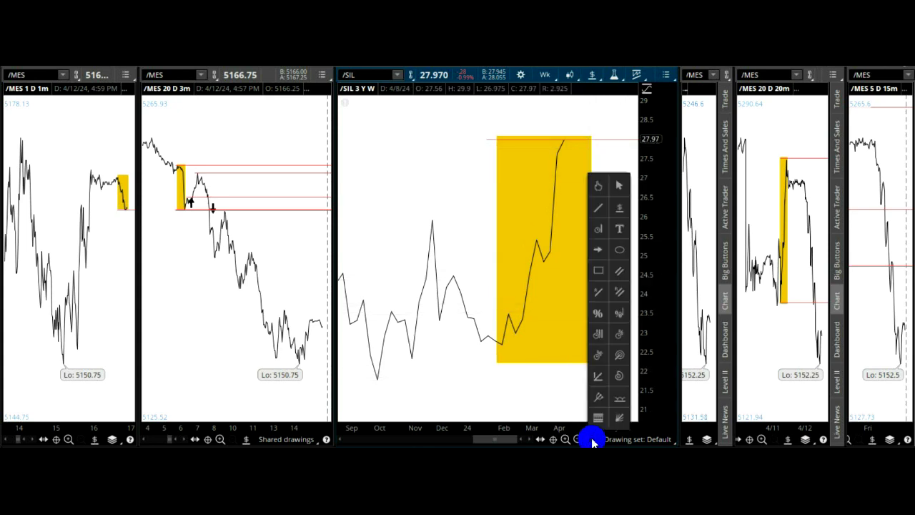
{"action": "left_click", "coordinate": [599, 251]}
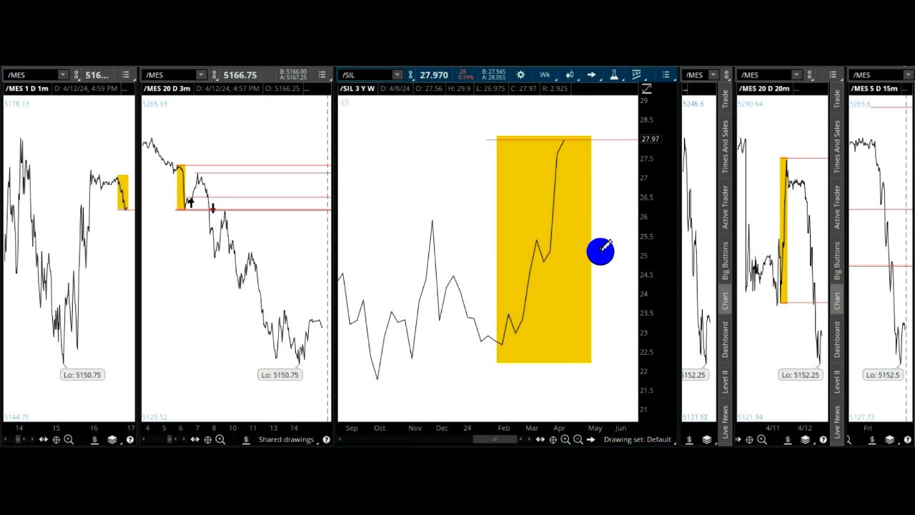
{"action": "left_click", "coordinate": [611, 150]}
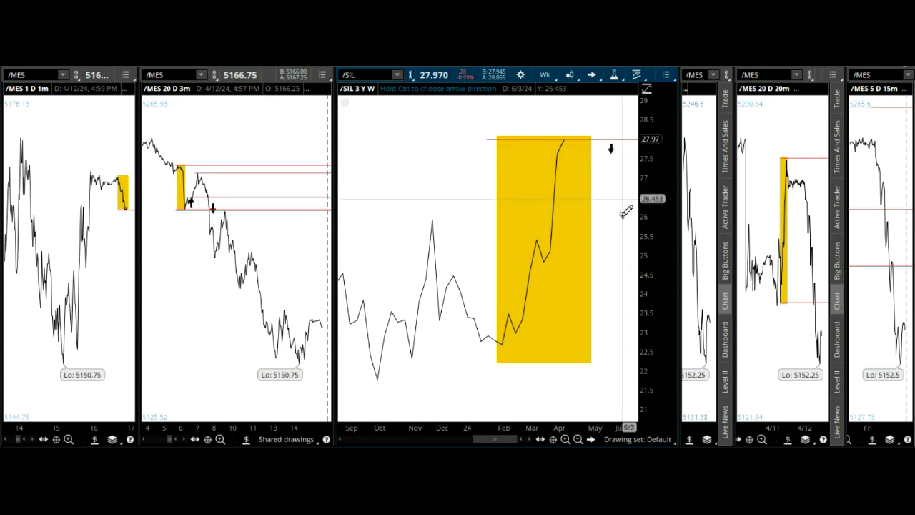
{"action": "left_click", "coordinate": [626, 342]}
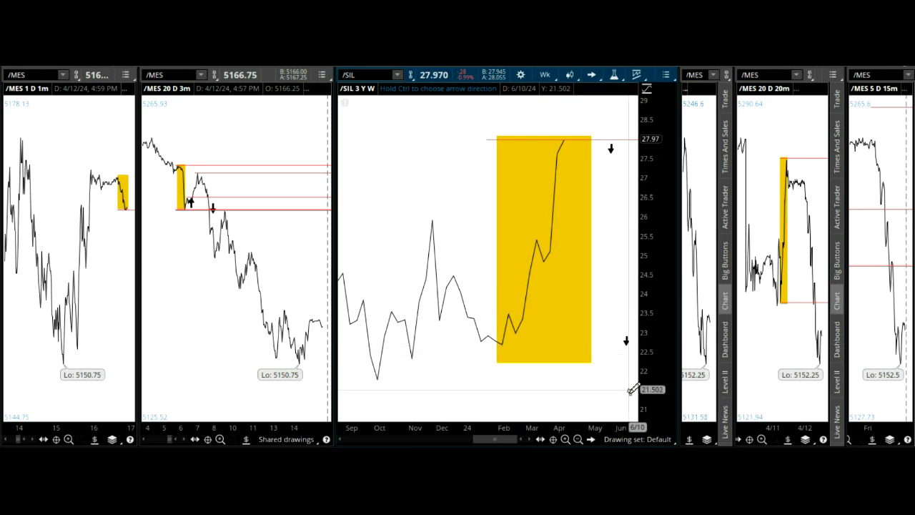
{"action": "left_click", "coordinate": [627, 386]}
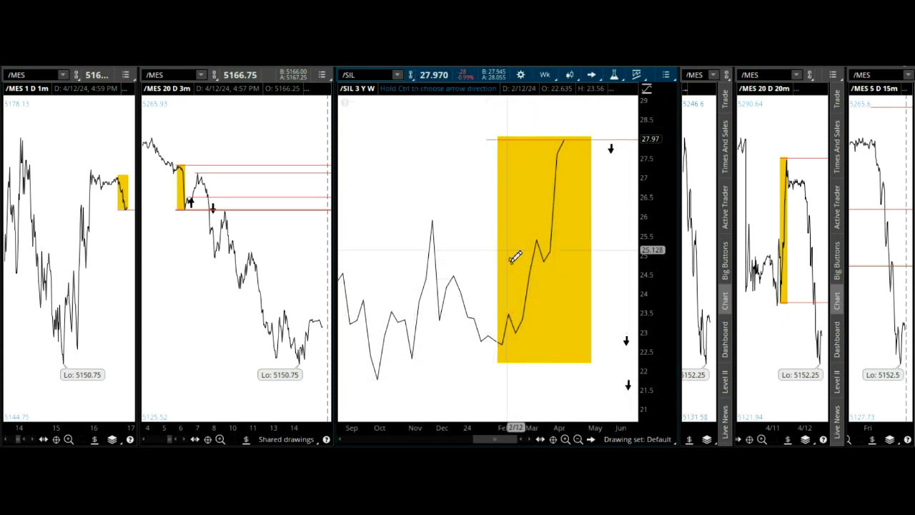
{"action": "left_click", "coordinate": [612, 146]}
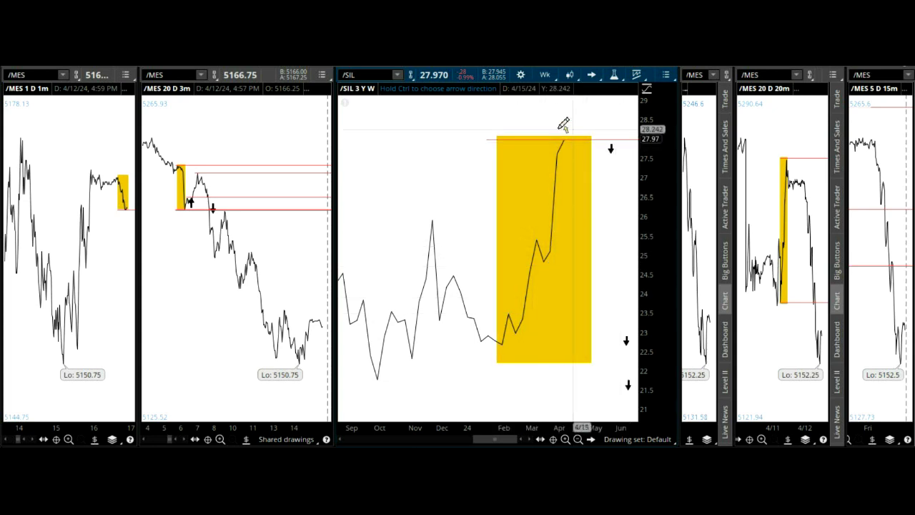
Browse the futures symbol list from the silver contracts to Wheat Futures and back to the currency contracts to find another market to examine.
{"action": "left_click", "coordinate": [398, 76]}
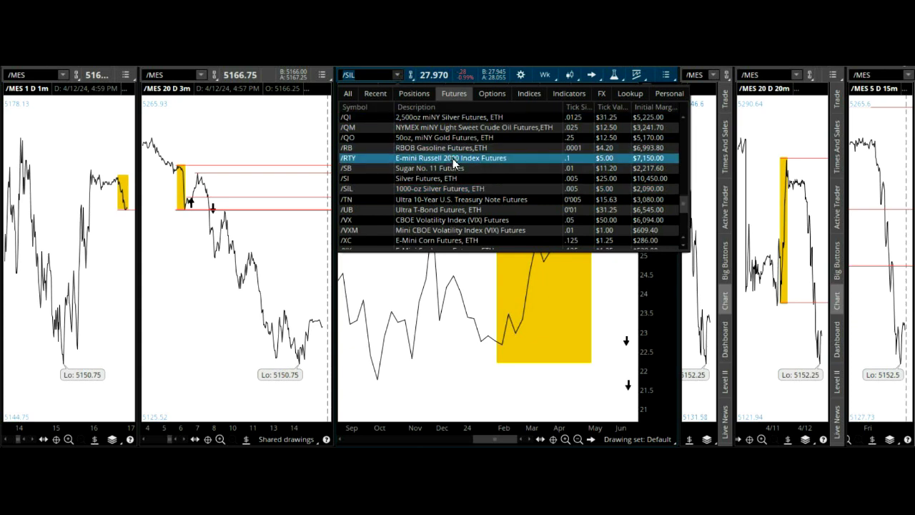
{"action": "scroll", "coordinate": [453, 162], "scroll_direction": "down", "scroll_amount": 1}
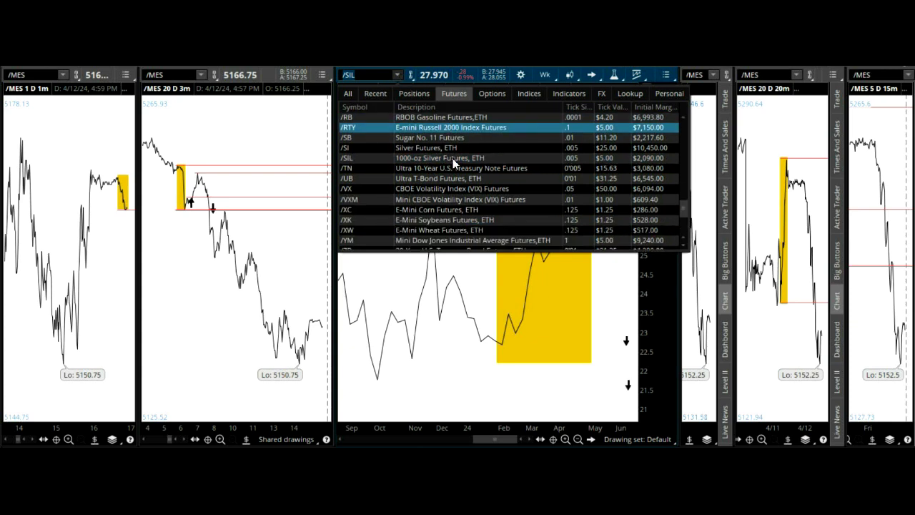
{"action": "scroll", "coordinate": [453, 157], "scroll_direction": "down", "scroll_amount": 1}
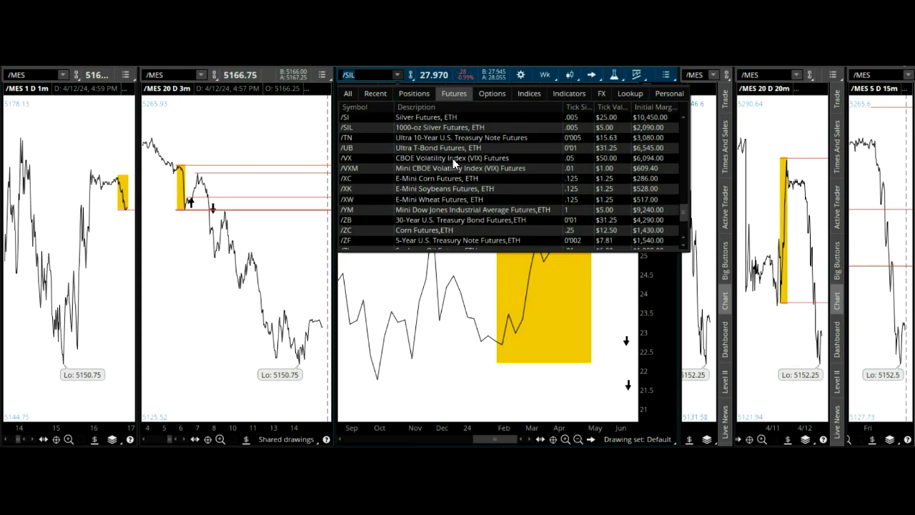
{"action": "scroll", "coordinate": [452, 158], "scroll_direction": "down", "scroll_amount": 1}
{"action": "scroll", "coordinate": [453, 158], "scroll_direction": "down", "scroll_amount": 1}
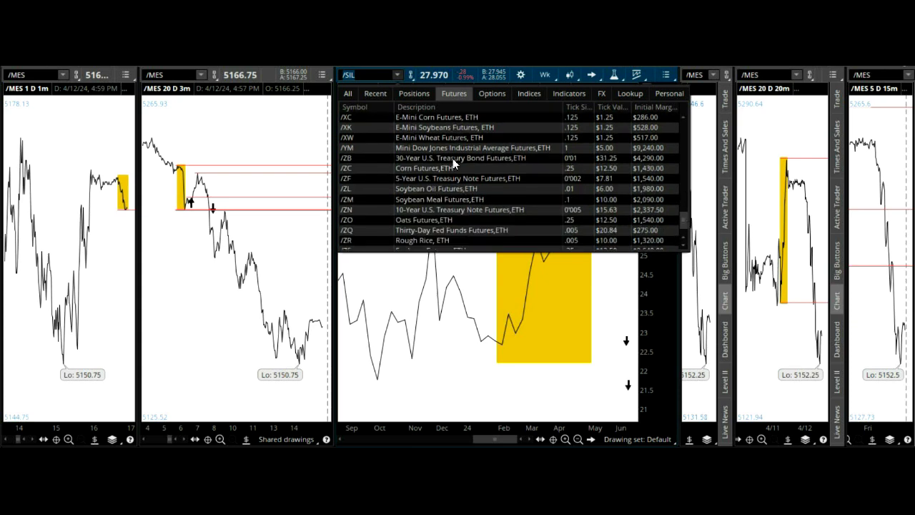
{"action": "scroll", "coordinate": [453, 163], "scroll_direction": "down", "scroll_amount": 1}
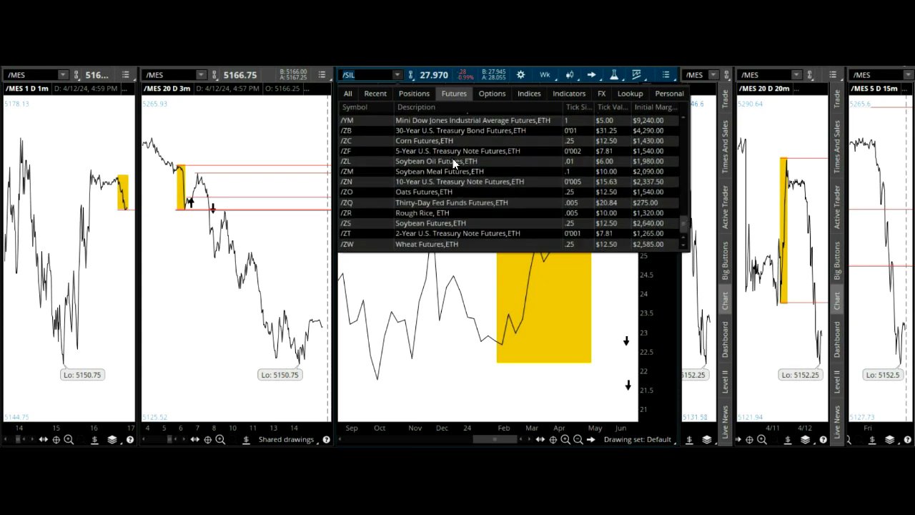
{"action": "scroll", "coordinate": [453, 158], "scroll_direction": "up", "scroll_amount": 2}
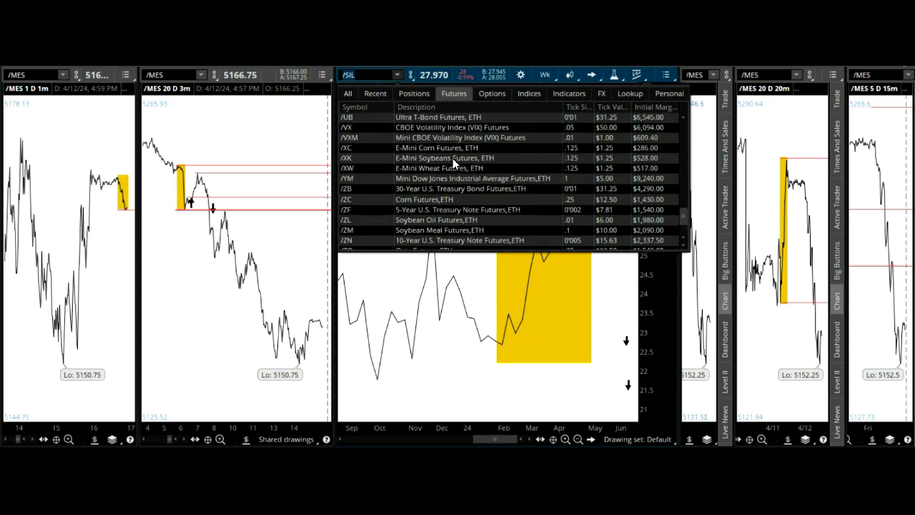
{"action": "scroll", "coordinate": [481, 170], "scroll_direction": "up", "scroll_amount": 1}
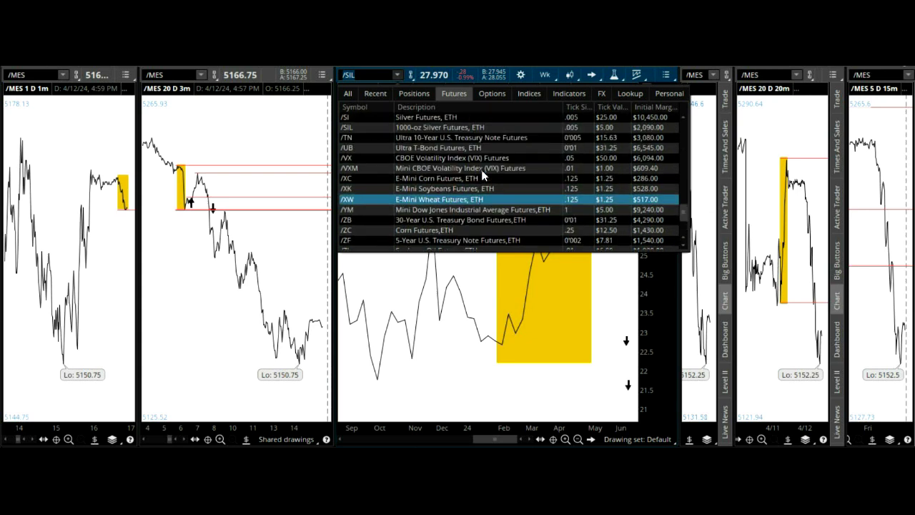
{"action": "scroll", "coordinate": [481, 169], "scroll_direction": "up", "scroll_amount": 1}
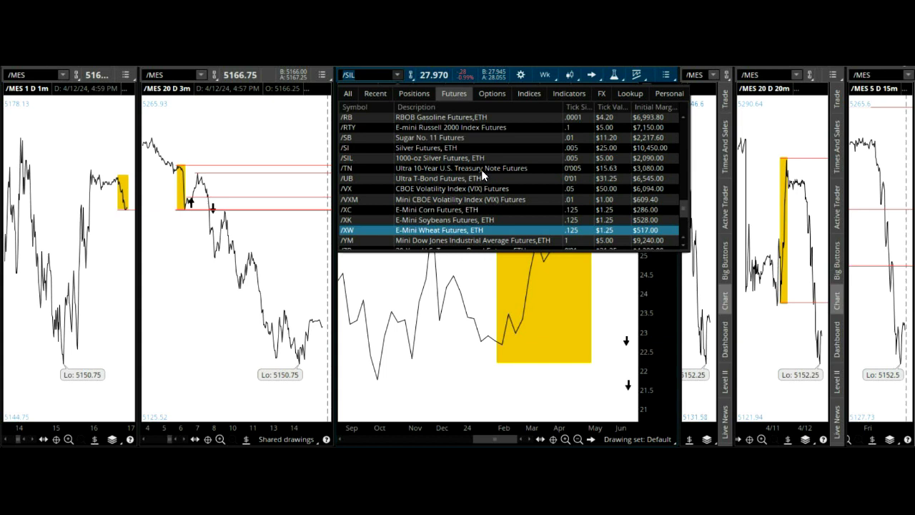
{"action": "scroll", "coordinate": [481, 169], "scroll_direction": "up", "scroll_amount": 1}
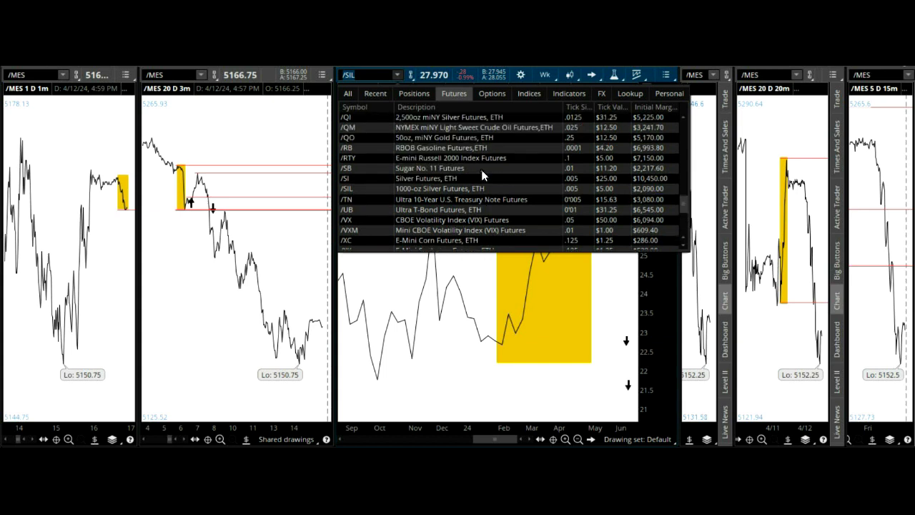
{"action": "scroll", "coordinate": [480, 174], "scroll_direction": "up", "scroll_amount": 1}
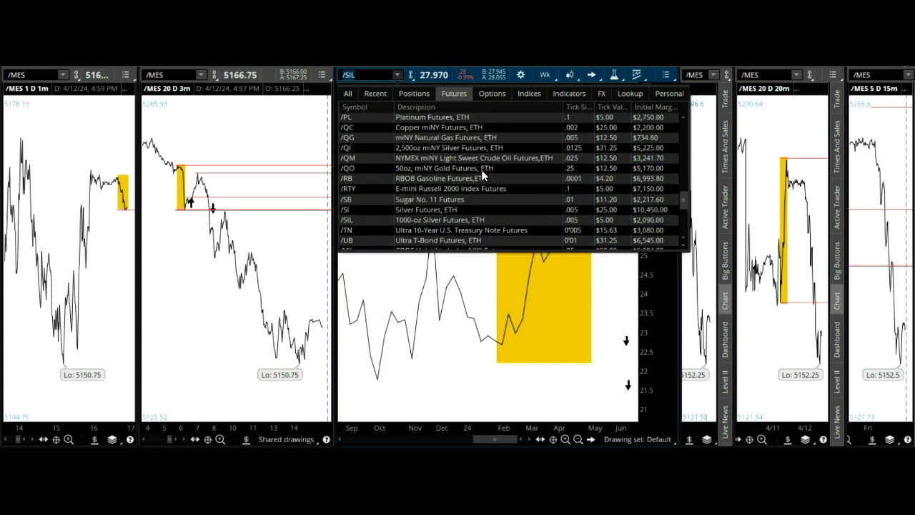
{"action": "left_click", "coordinate": [470, 210]}
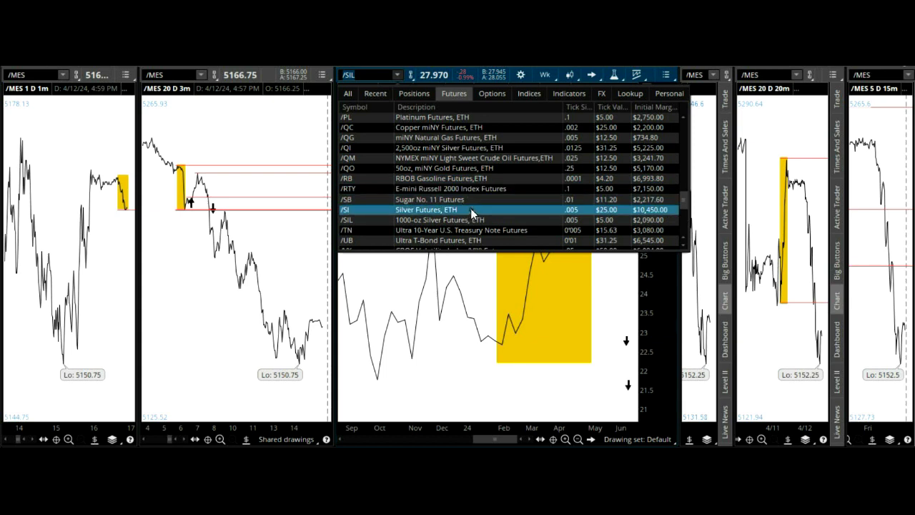
{"action": "scroll", "coordinate": [471, 208], "scroll_direction": "up", "scroll_amount": 1}
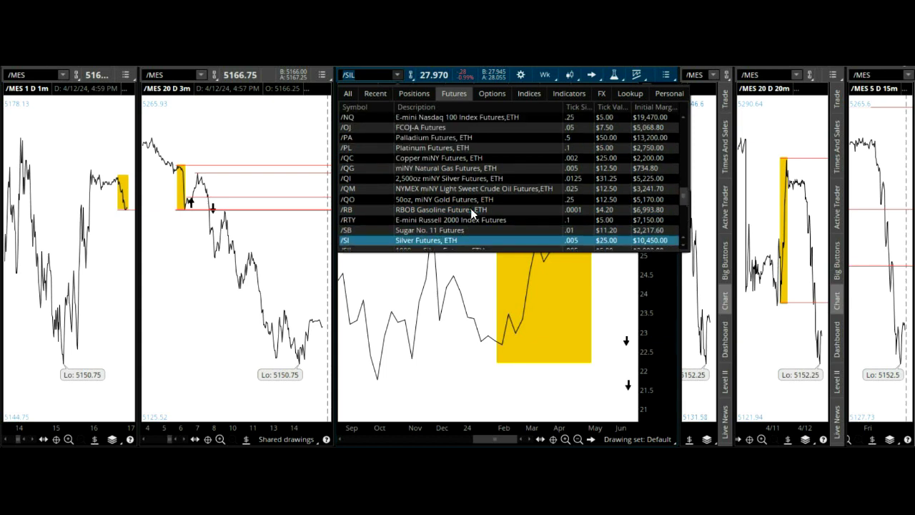
{"action": "scroll", "coordinate": [470, 211], "scroll_direction": "up", "scroll_amount": 1}
{"action": "scroll", "coordinate": [470, 208], "scroll_direction": "up", "scroll_amount": 1}
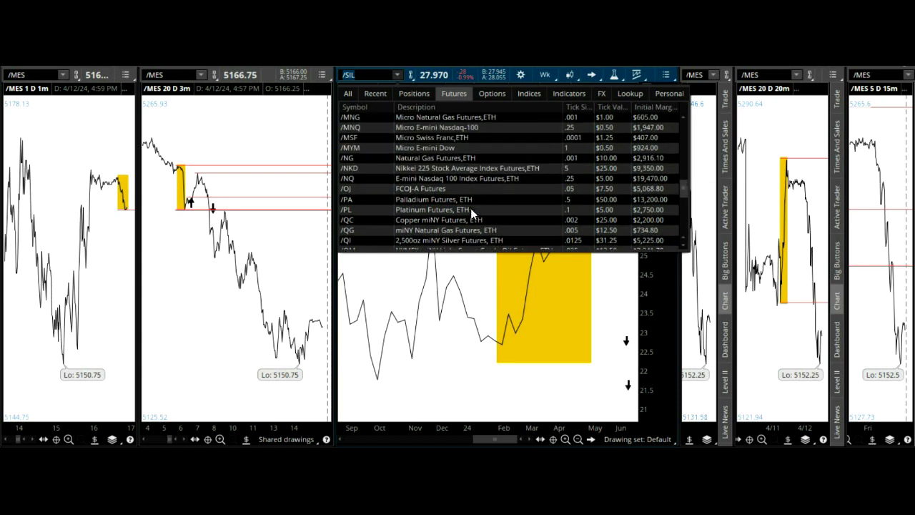
{"action": "scroll", "coordinate": [470, 212], "scroll_direction": "up", "scroll_amount": 1}
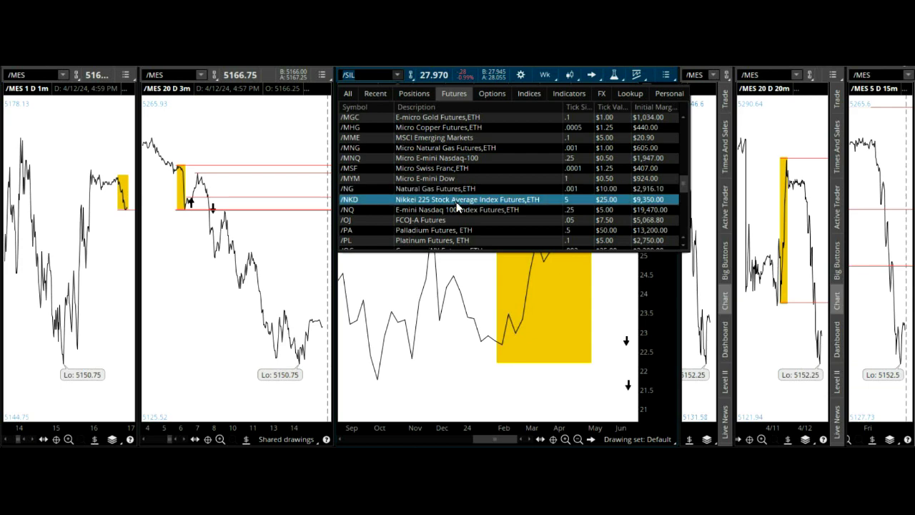
{"action": "scroll", "coordinate": [469, 207], "scroll_direction": "up", "scroll_amount": 3}
{"action": "scroll", "coordinate": [470, 211], "scroll_direction": "up", "scroll_amount": 12}
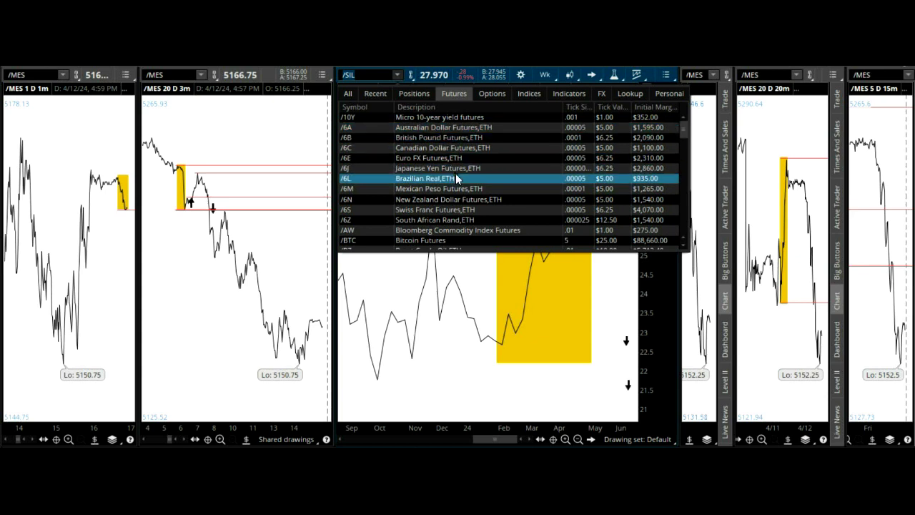
Load E-mini Japanese Yen Futures (/J7) from the futures symbol list in the main chart.
{"action": "scroll", "coordinate": [500, 166], "scroll_direction": "down", "scroll_amount": 1}
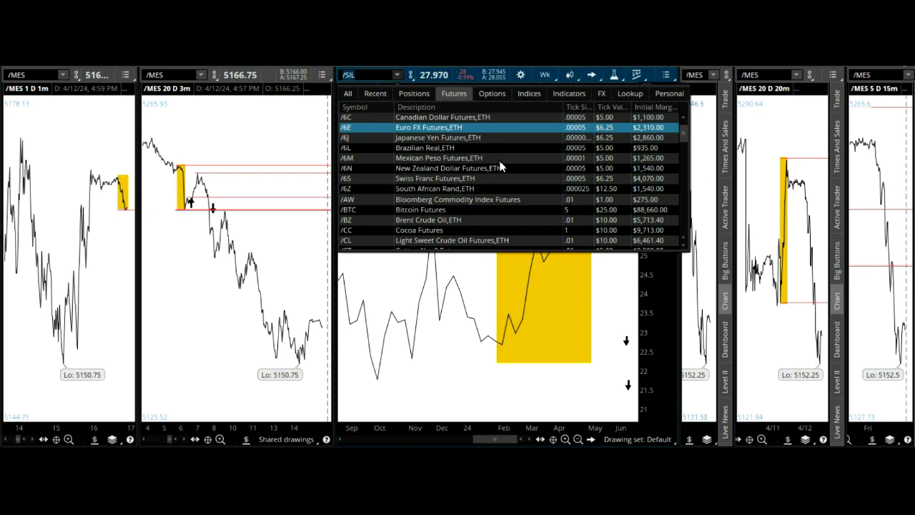
{"action": "scroll", "coordinate": [501, 165], "scroll_direction": "down", "scroll_amount": 1}
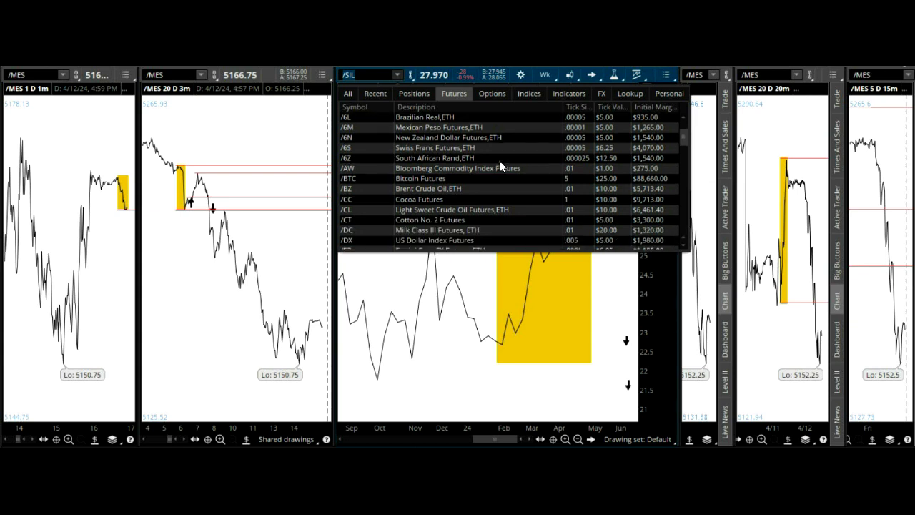
{"action": "scroll", "coordinate": [500, 166], "scroll_direction": "down", "scroll_amount": 1}
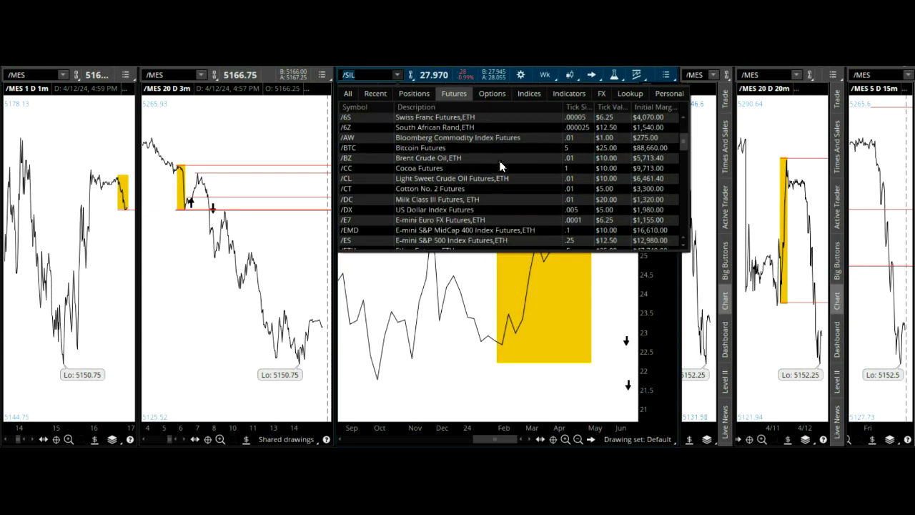
{"action": "scroll", "coordinate": [492, 161], "scroll_direction": "down", "scroll_amount": 1}
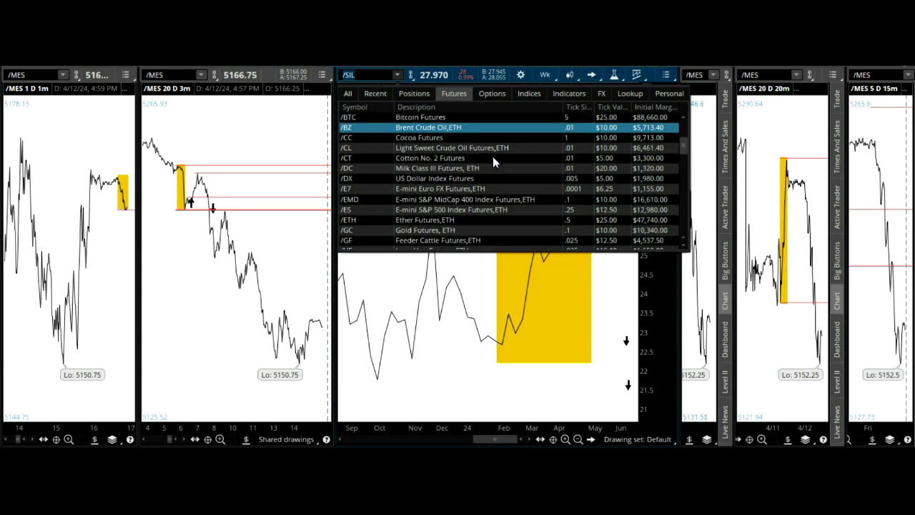
{"action": "scroll", "coordinate": [492, 161], "scroll_direction": "down", "scroll_amount": 1}
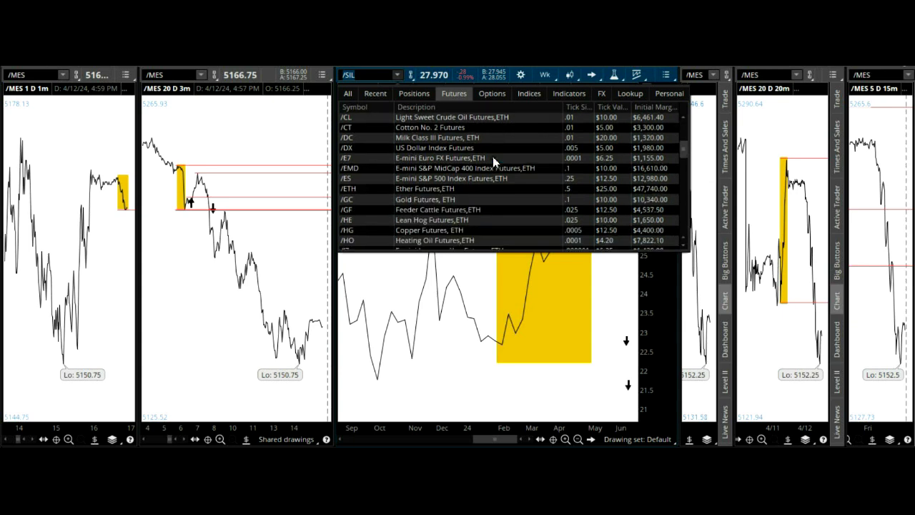
{"action": "scroll", "coordinate": [493, 157], "scroll_direction": "down", "scroll_amount": 1}
{"action": "scroll", "coordinate": [493, 158], "scroll_direction": "down", "scroll_amount": 1}
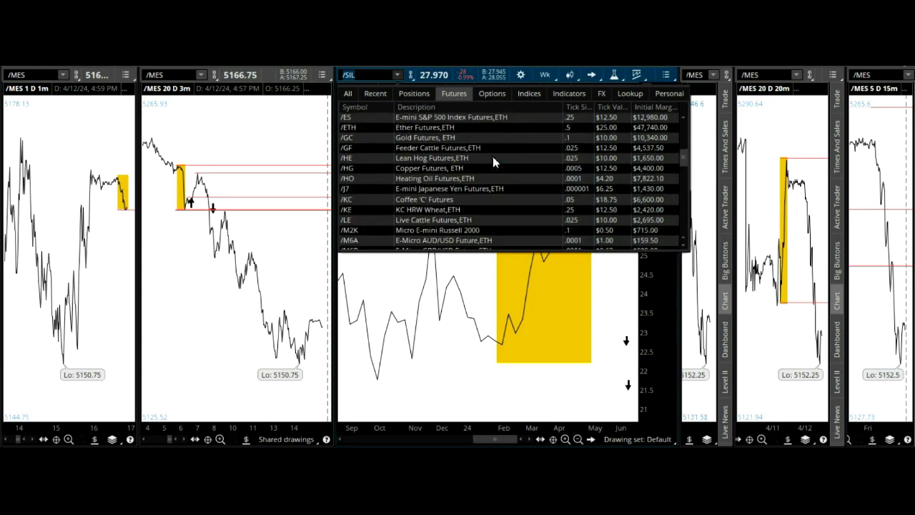
{"action": "left_click", "coordinate": [493, 157]}
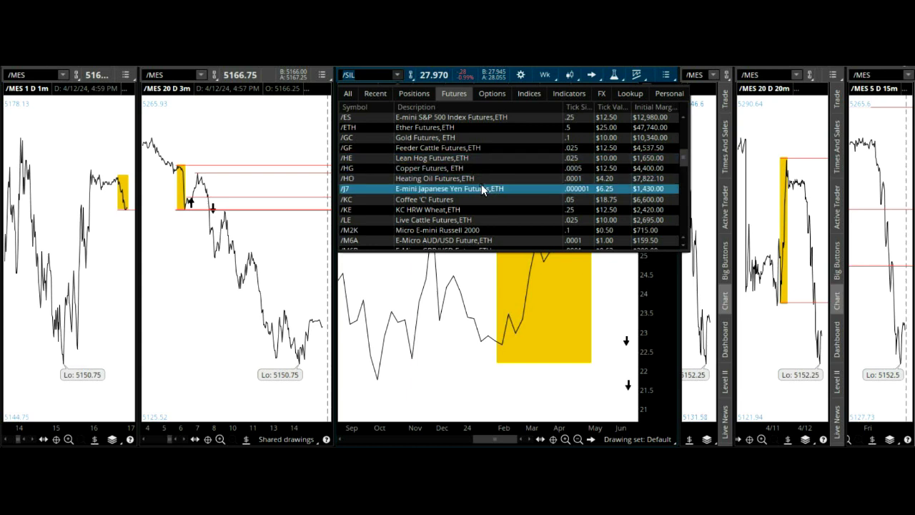
{"action": "left_click", "coordinate": [481, 186]}
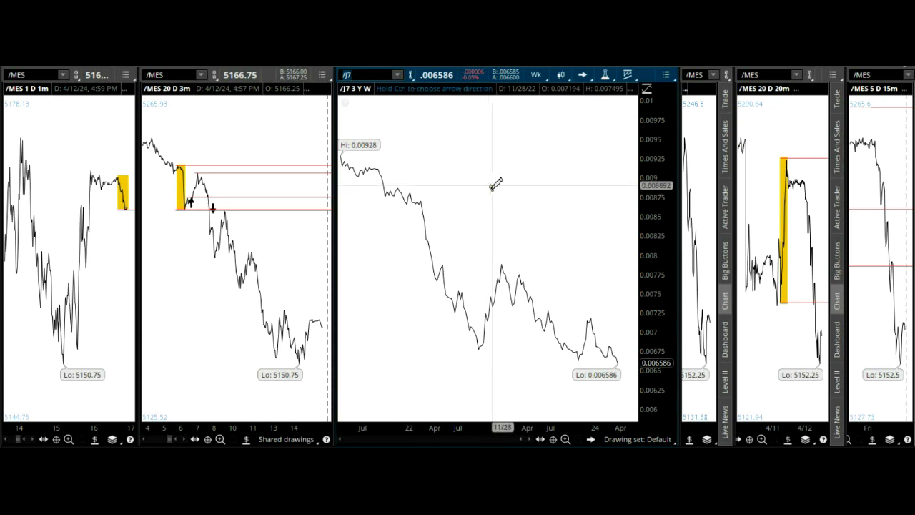
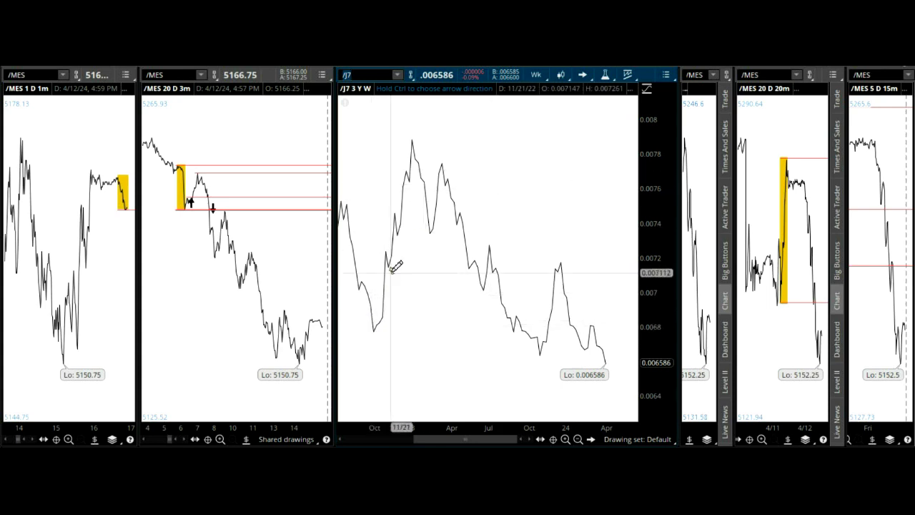
Draw a rectangle around the /J7 rally from about October 2022 to late February 2023, from about 0.00672 to 0.00791.
{"action": "left_click", "coordinate": [591, 439]}
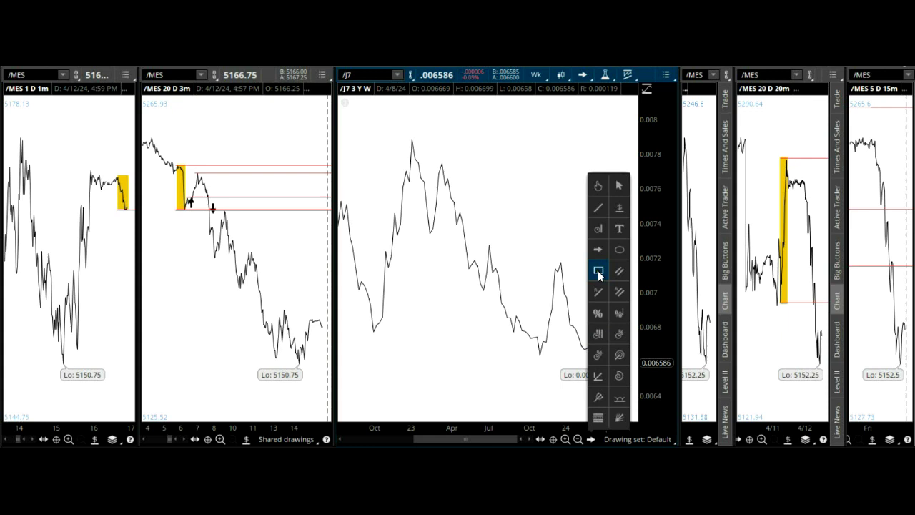
{"action": "left_click", "coordinate": [598, 277]}
{"action": "left_click", "coordinate": [370, 341]}
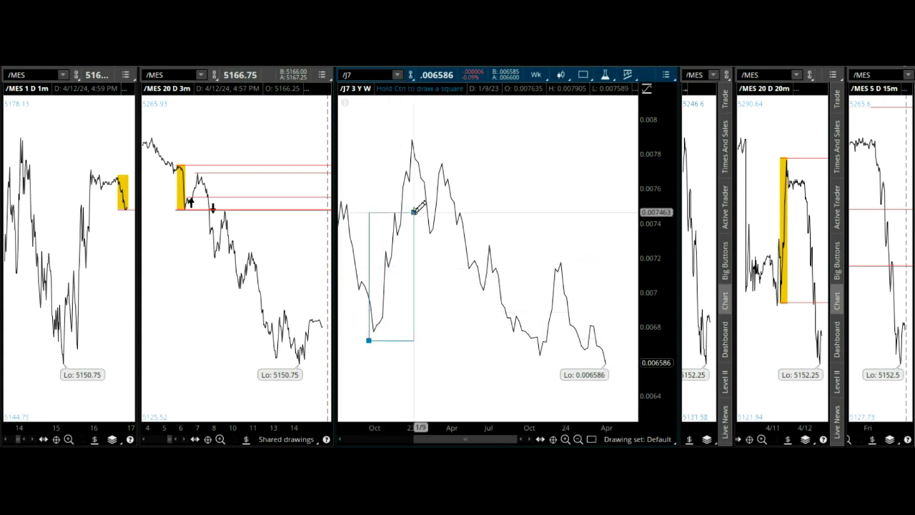
{"action": "left_click", "coordinate": [433, 135]}
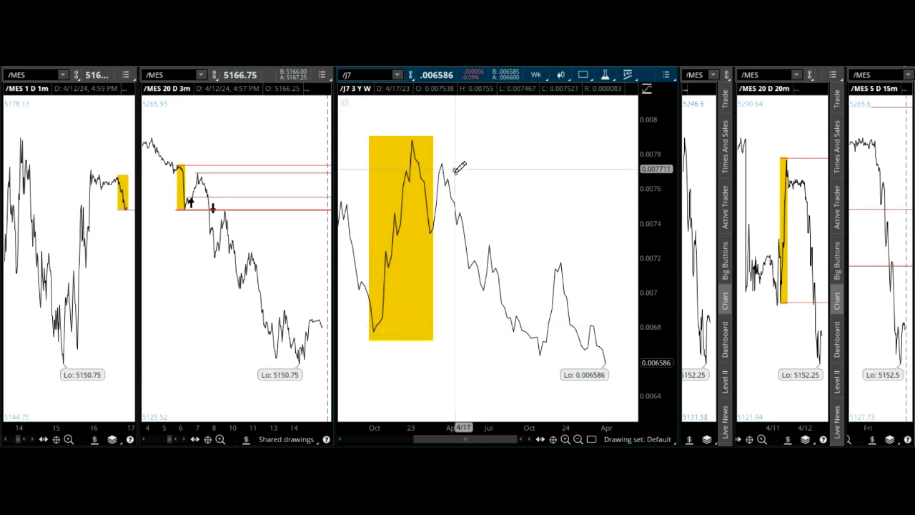
Load E-Micro EUR/USD Future (/M6E) from the futures symbol list in the main chart.
{"action": "left_click", "coordinate": [397, 74]}
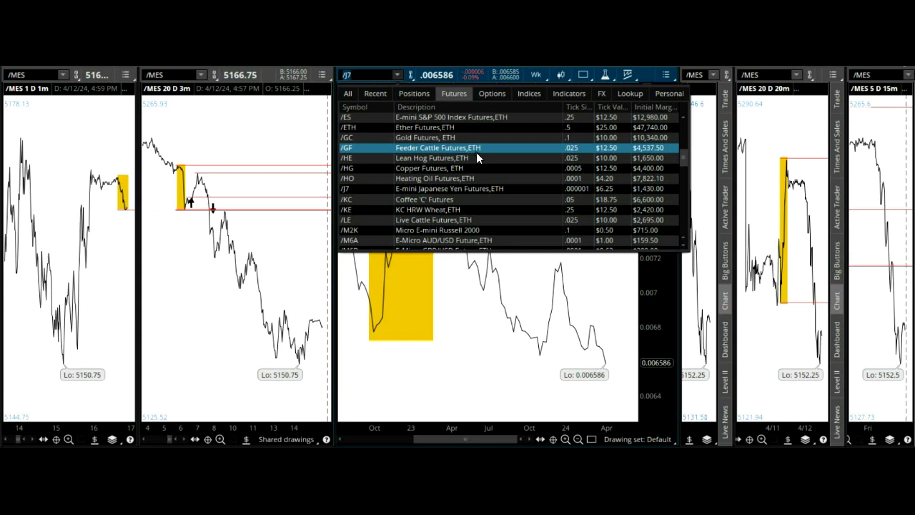
{"action": "scroll", "coordinate": [476, 152], "scroll_direction": "down", "scroll_amount": 1}
{"action": "scroll", "coordinate": [476, 152], "scroll_direction": "down", "scroll_amount": 1}
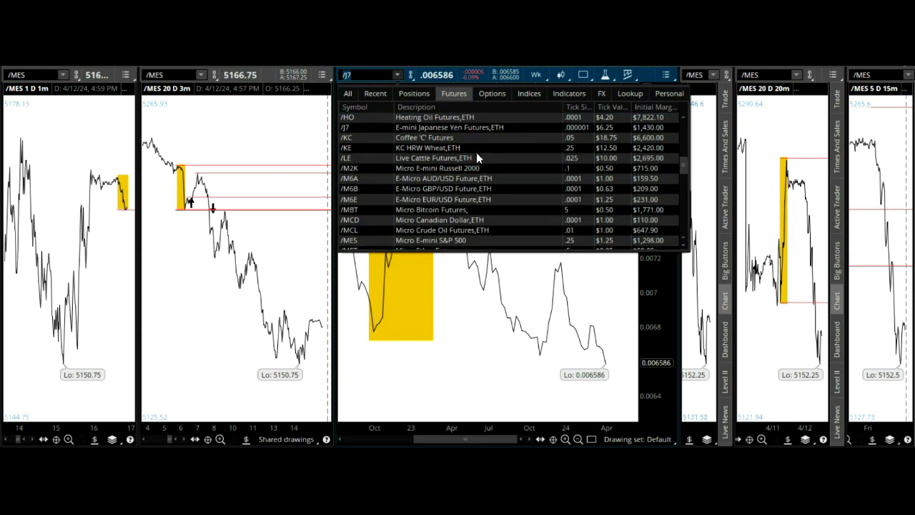
{"action": "scroll", "coordinate": [476, 152], "scroll_direction": "down", "scroll_amount": 1}
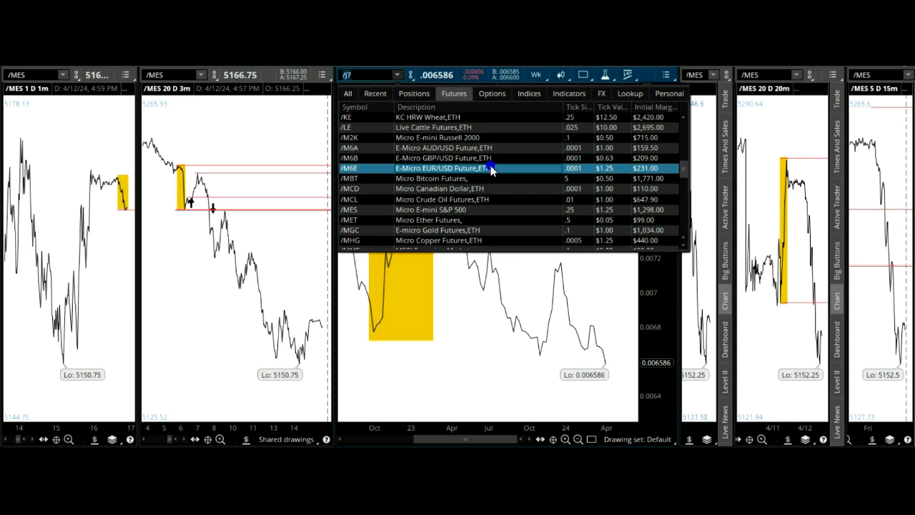
{"action": "left_click", "coordinate": [491, 167]}
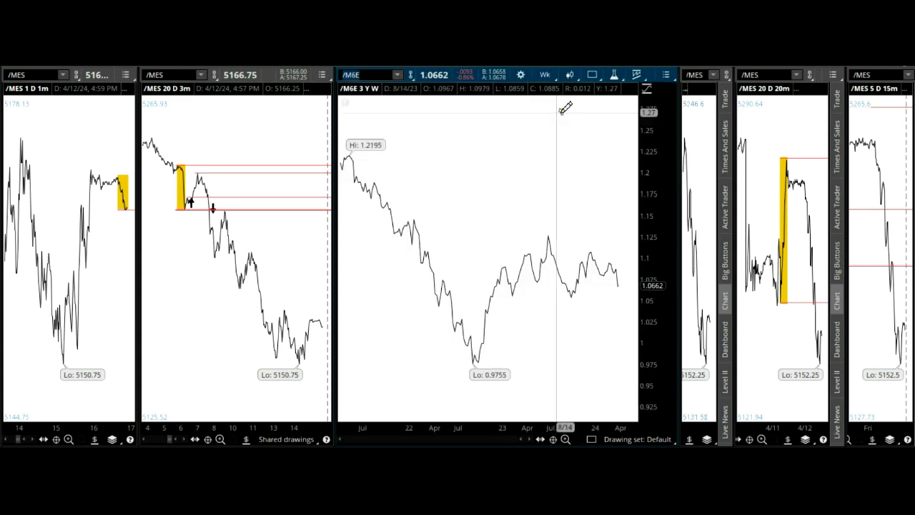
Set the /M6E chart to the 1 Y : 1D time frame and examine the price swings from about October 2023 to April 2024.
{"action": "left_click", "coordinate": [554, 78]}
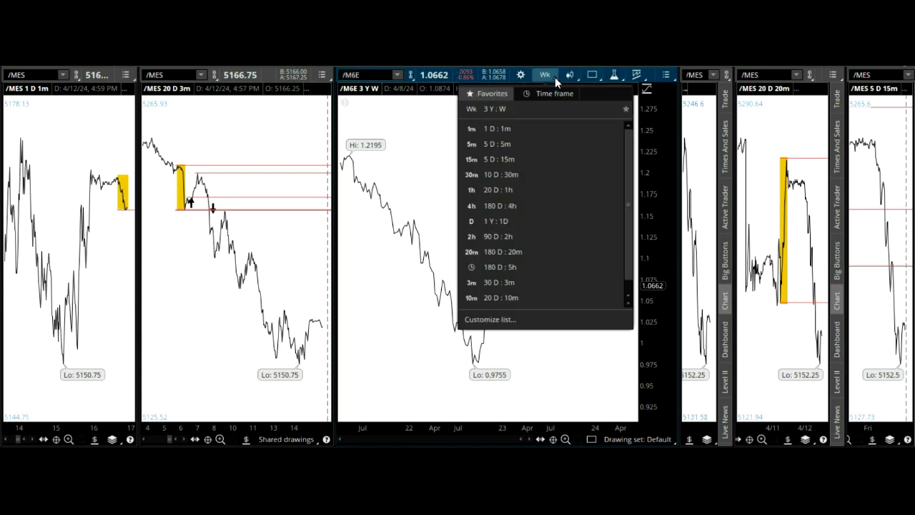
{"action": "left_click", "coordinate": [510, 221]}
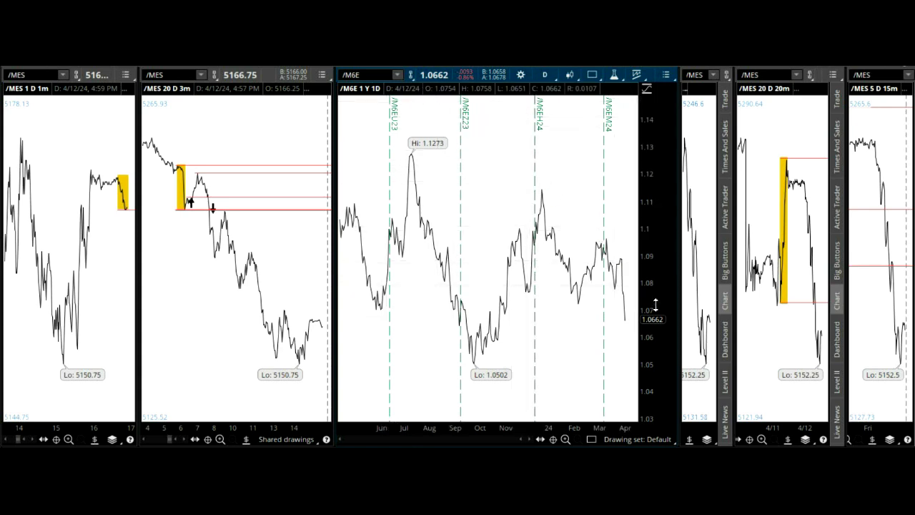
{"action": "left_click_drag", "start_coordinate": [466, 308], "coordinate": [662, 302]}
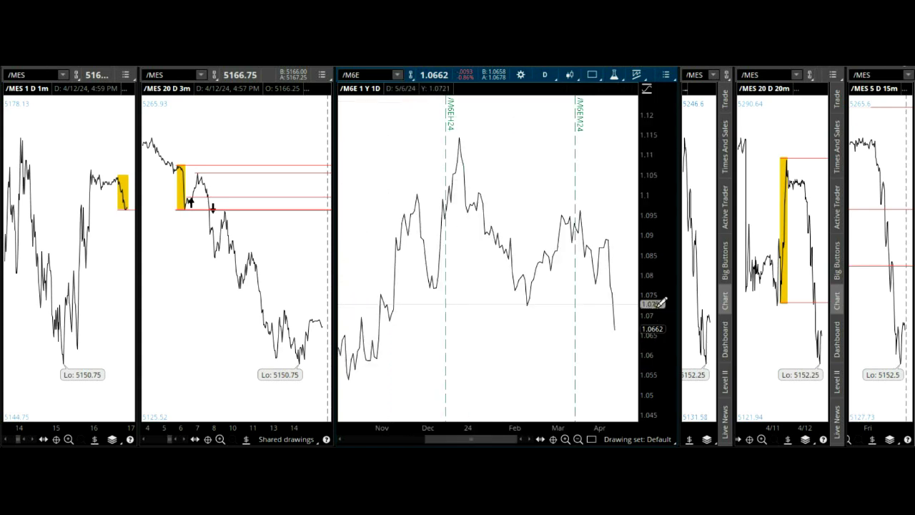
{"action": "left_click", "coordinate": [552, 75]}
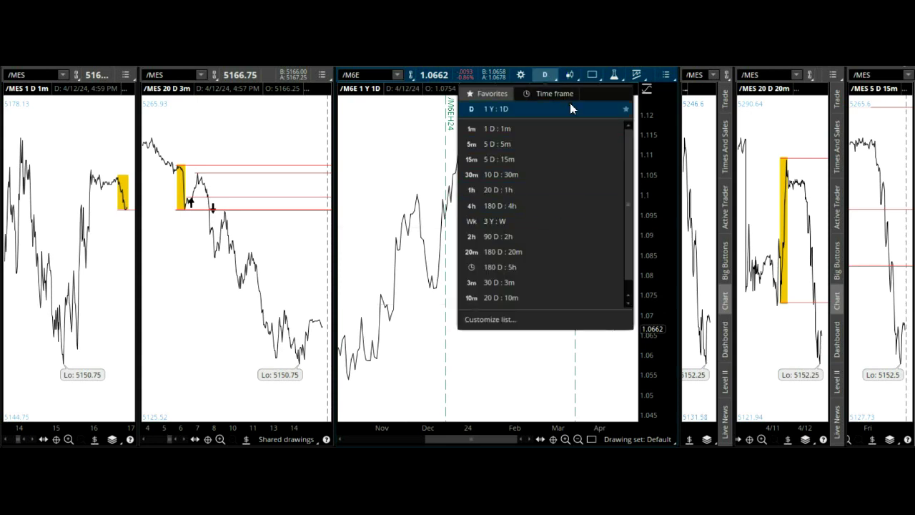
{"action": "left_click", "coordinate": [557, 66]}
Find Light Sweet Crude Oil Futures (/CL) in the futures symbol list and load it in the main chart.
{"action": "left_click", "coordinate": [398, 73]}
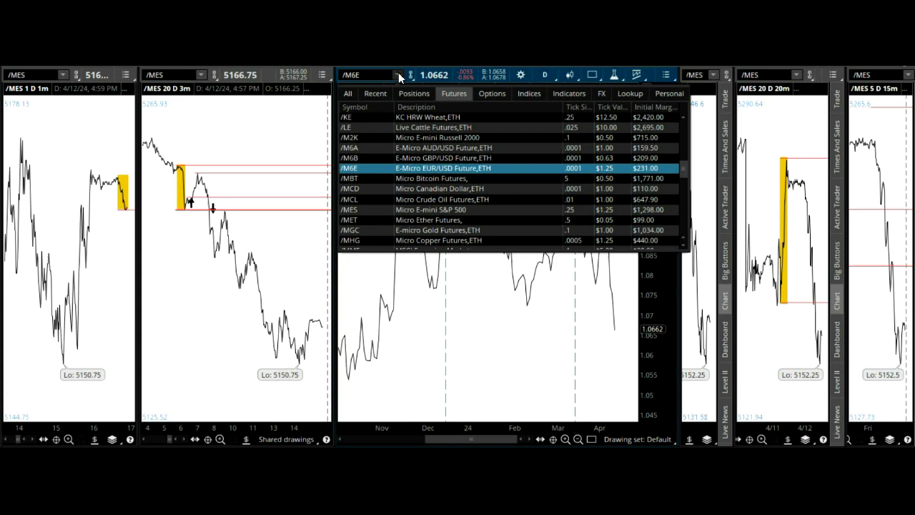
{"action": "scroll", "coordinate": [511, 186], "scroll_direction": "up", "scroll_amount": 1}
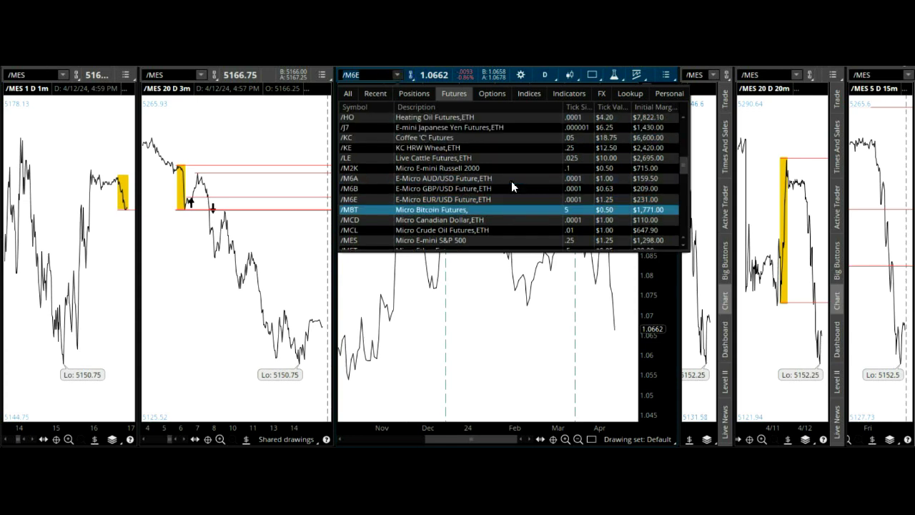
{"action": "scroll", "coordinate": [511, 186], "scroll_direction": "up", "scroll_amount": 1}
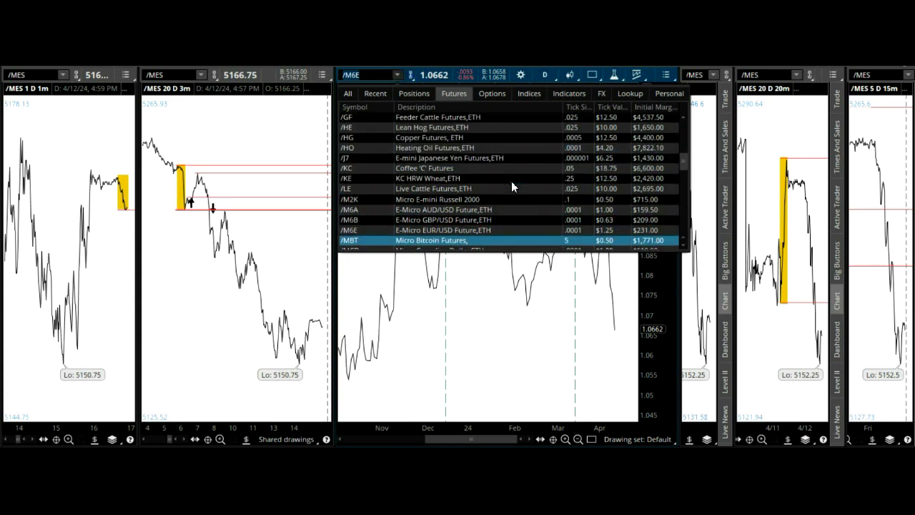
{"action": "scroll", "coordinate": [511, 185], "scroll_direction": "up", "scroll_amount": 1}
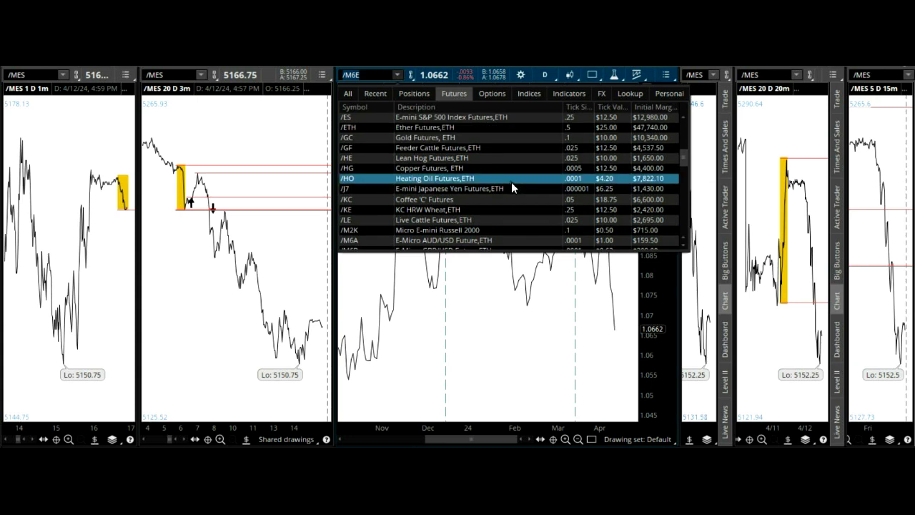
{"action": "scroll", "coordinate": [511, 187], "scroll_direction": "up", "scroll_amount": 1}
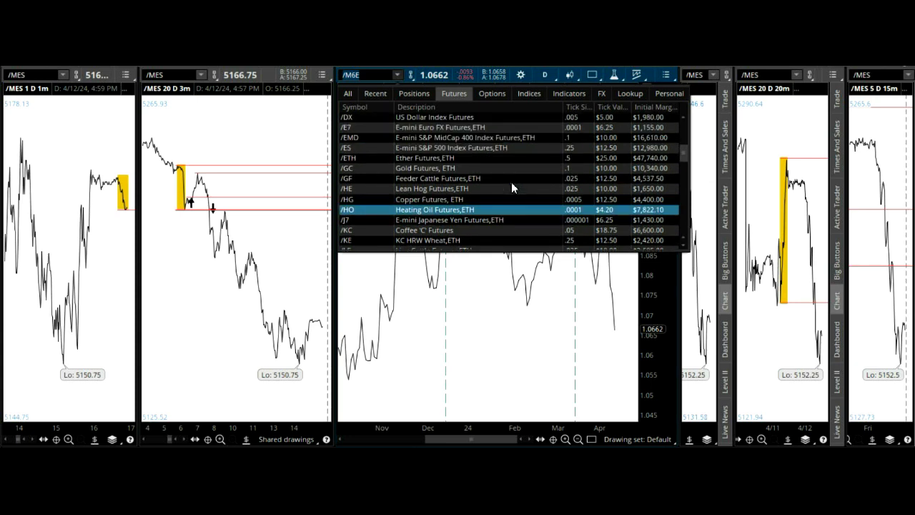
{"action": "scroll", "coordinate": [511, 188], "scroll_direction": "up", "scroll_amount": 1}
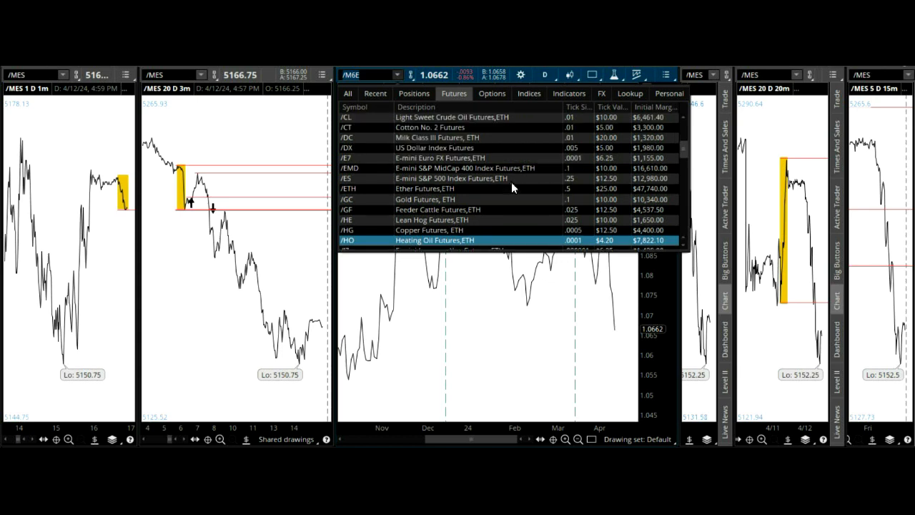
{"action": "scroll", "coordinate": [511, 187], "scroll_direction": "up", "scroll_amount": 3}
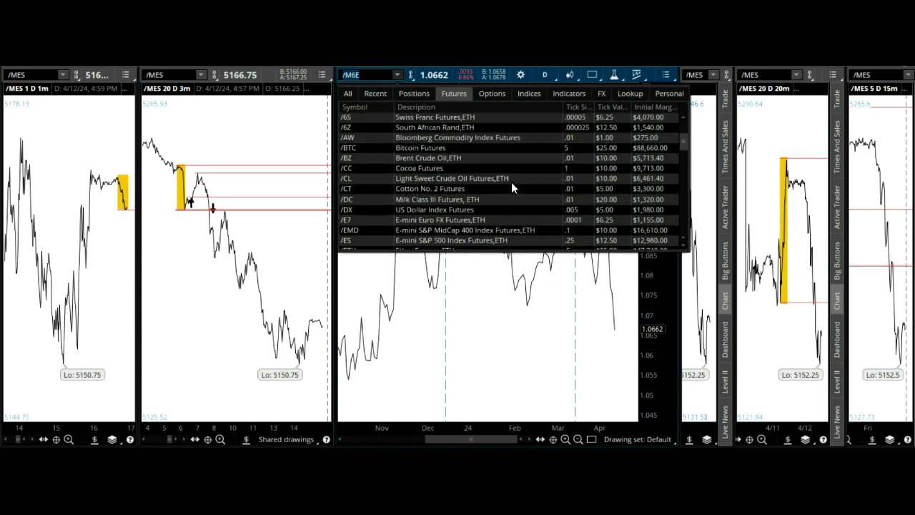
{"action": "scroll", "coordinate": [510, 187], "scroll_direction": "up", "scroll_amount": 2}
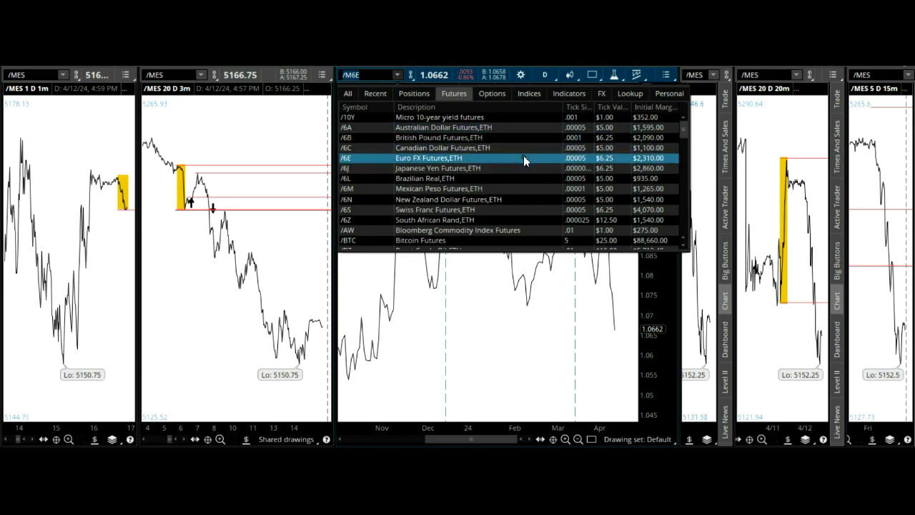
{"action": "scroll", "coordinate": [523, 155], "scroll_direction": "down", "scroll_amount": 1}
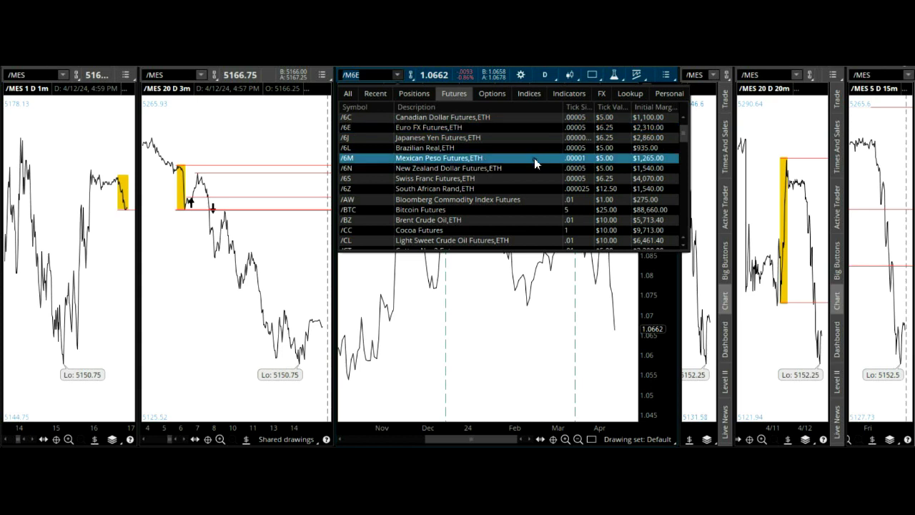
{"action": "scroll", "coordinate": [534, 158], "scroll_direction": "down", "scroll_amount": 1}
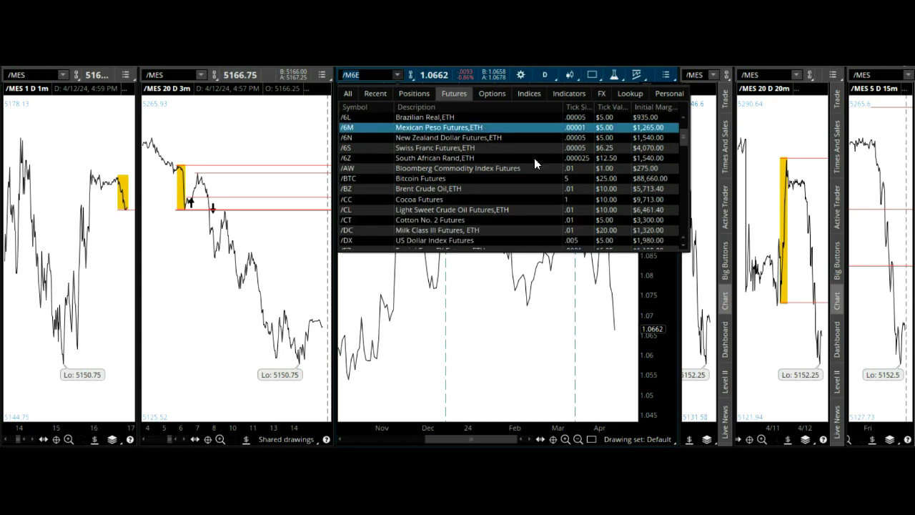
{"action": "scroll", "coordinate": [534, 158], "scroll_direction": "down", "scroll_amount": 1}
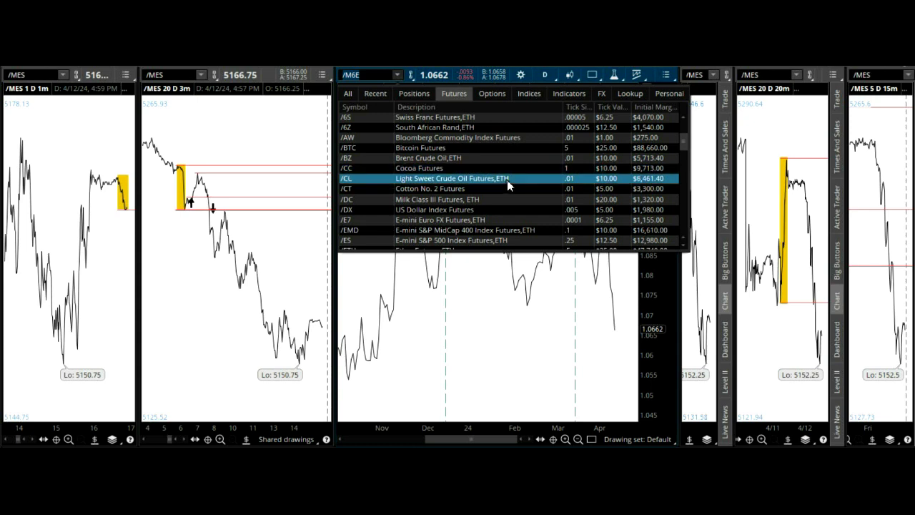
{"action": "left_click", "coordinate": [508, 180]}
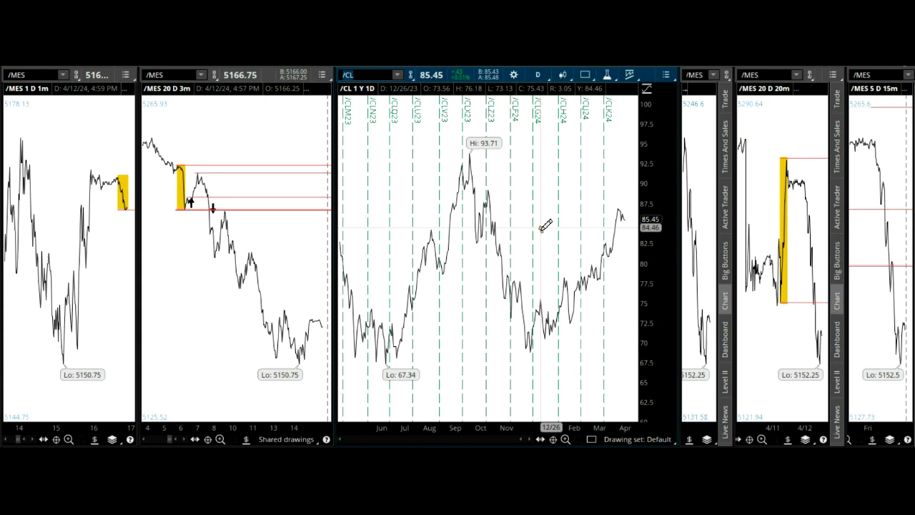
Set the /CL chart to the 3 Y : W time frame and focus on the period from about January 2023 onward.
{"action": "left_click", "coordinate": [547, 77]}
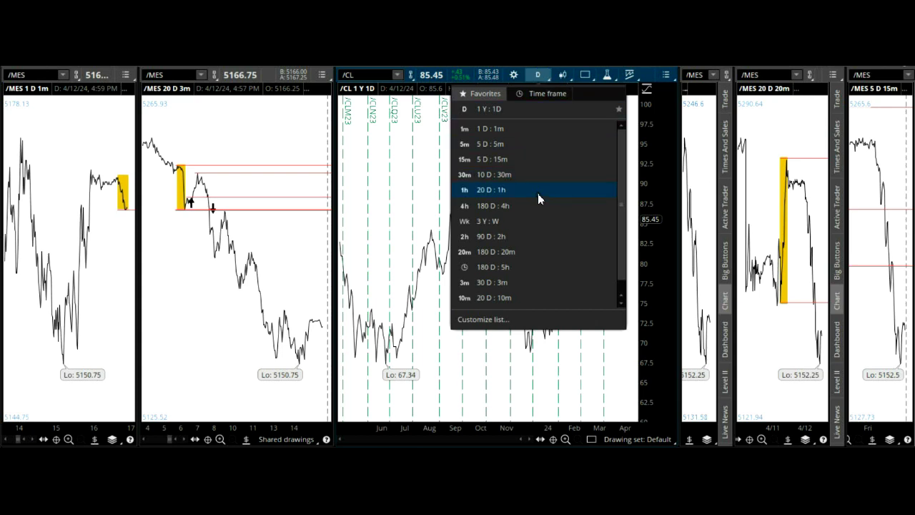
{"action": "left_click", "coordinate": [524, 219]}
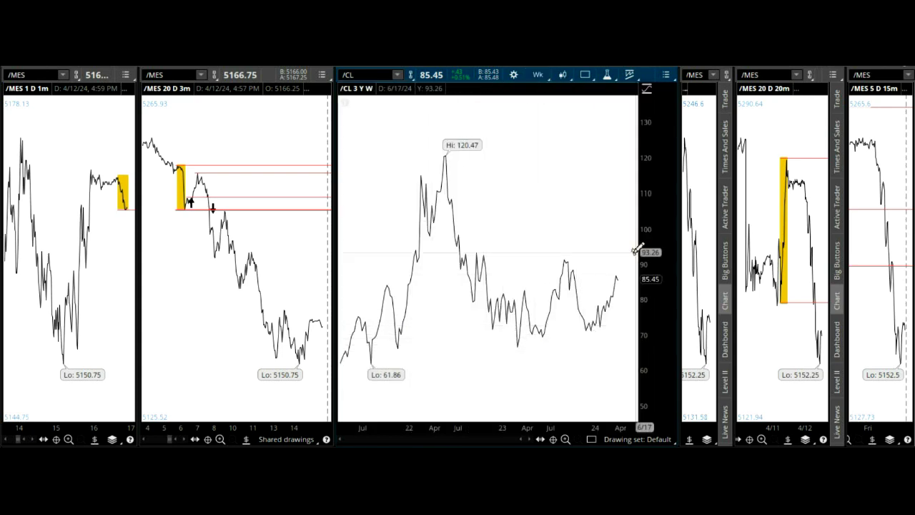
{"action": "left_click_drag", "start_coordinate": [505, 327], "coordinate": [653, 362]}
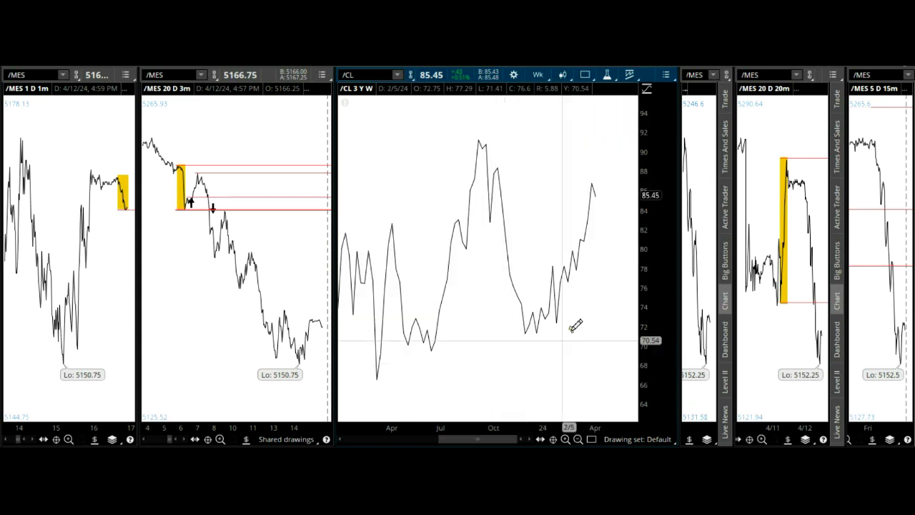
Draw a rectangle around the /CL decline from about early April to early July 2023, from about 83.4 to 69.1.
{"action": "left_click", "coordinate": [591, 438]}
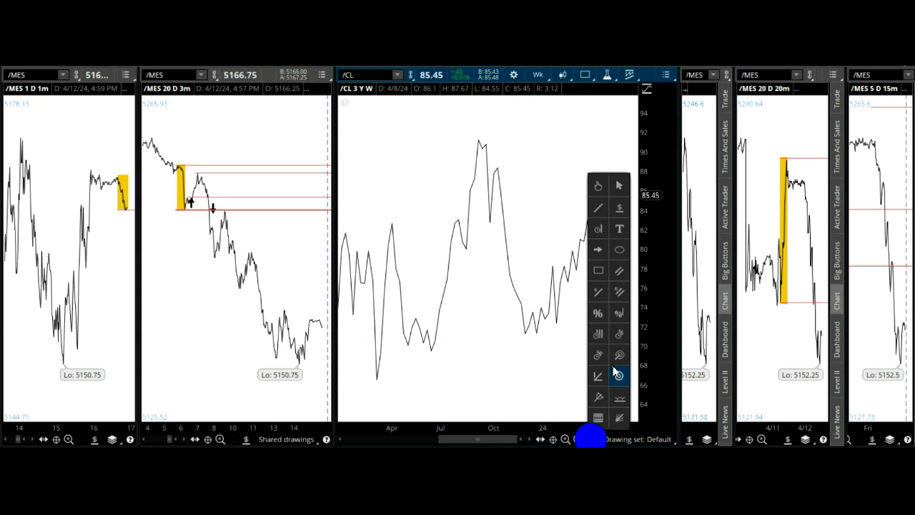
{"action": "left_click", "coordinate": [616, 269]}
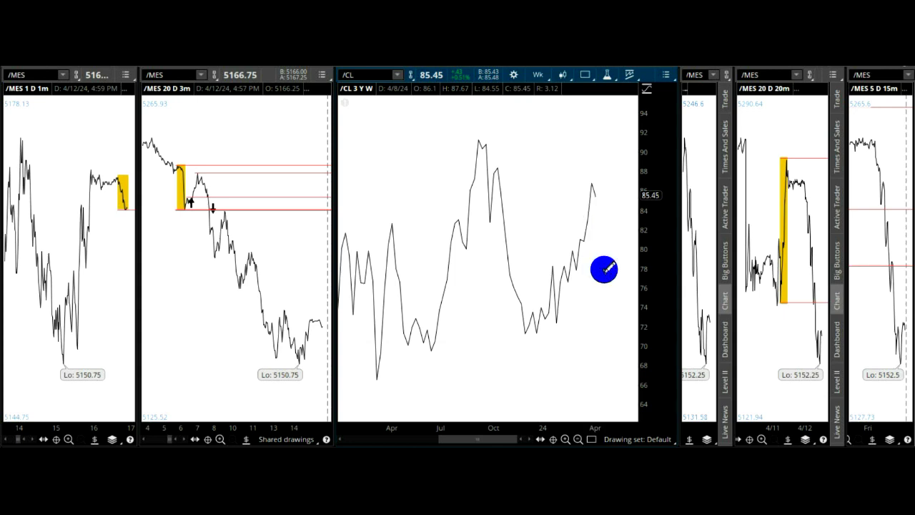
{"action": "left_click", "coordinate": [388, 216]}
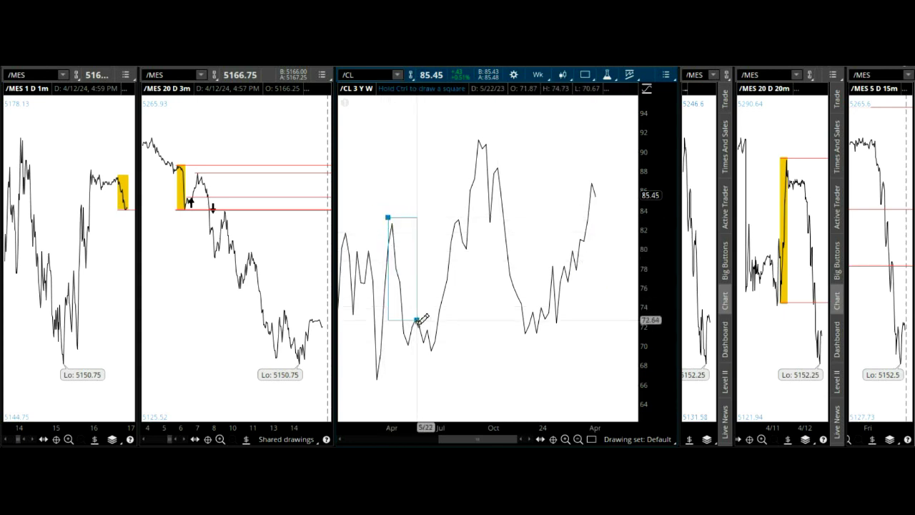
{"action": "left_click", "coordinate": [439, 355]}
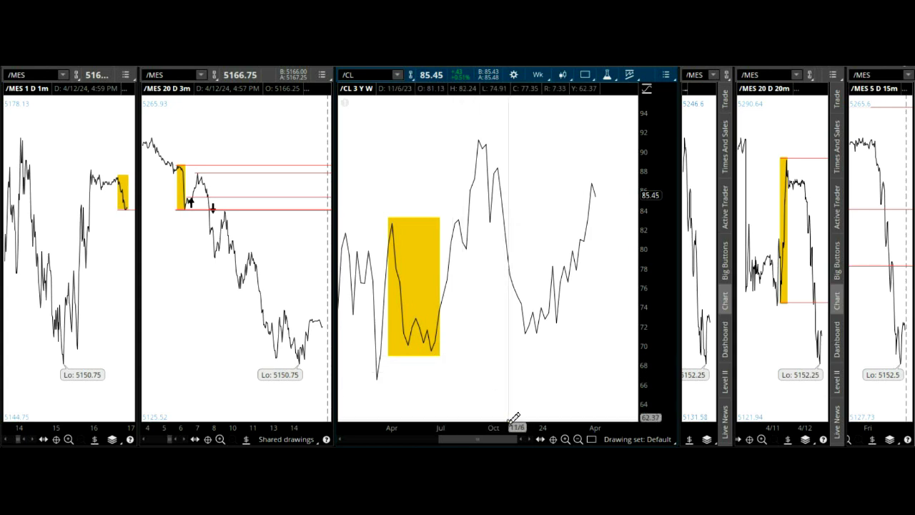
Add price levels near the lower and upper boundaries of the /CL decline zone at about 69.2 and 82.5.
{"action": "left_click", "coordinate": [590, 438]}
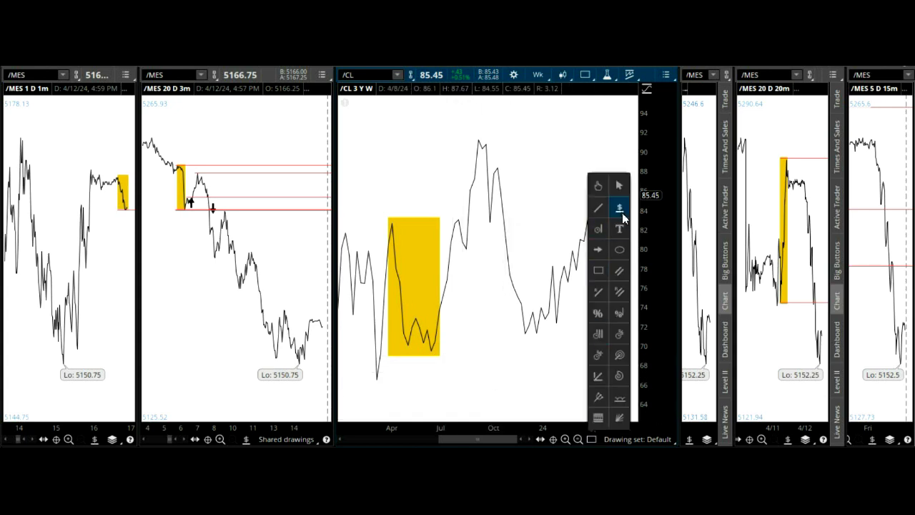
{"action": "left_click", "coordinate": [621, 211]}
{"action": "left_click", "coordinate": [388, 350]}
{"action": "left_click", "coordinate": [570, 353]}
{"action": "left_click", "coordinate": [374, 226]}
{"action": "left_click", "coordinate": [628, 225]}
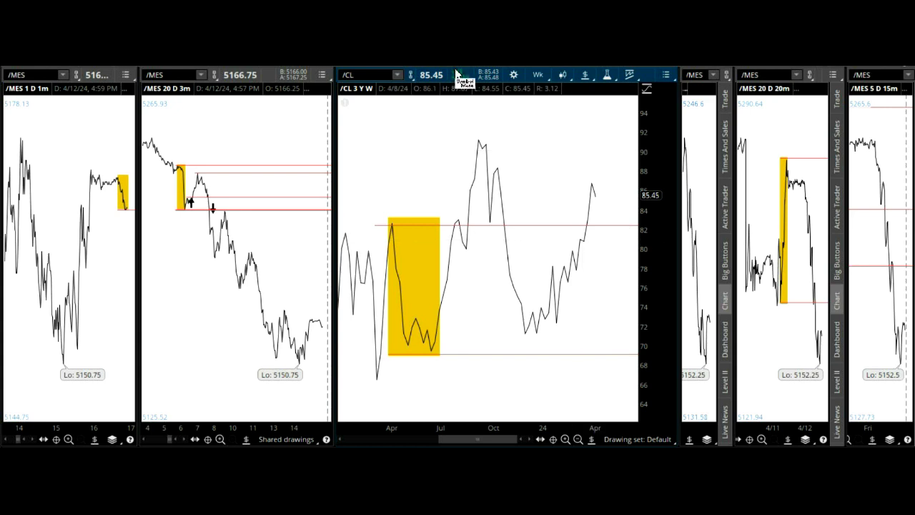
Load Lean Hog Futures (/HE) from the futures symbol list in the main chart and focus on the period from about April 2023.
{"action": "left_click", "coordinate": [399, 73]}
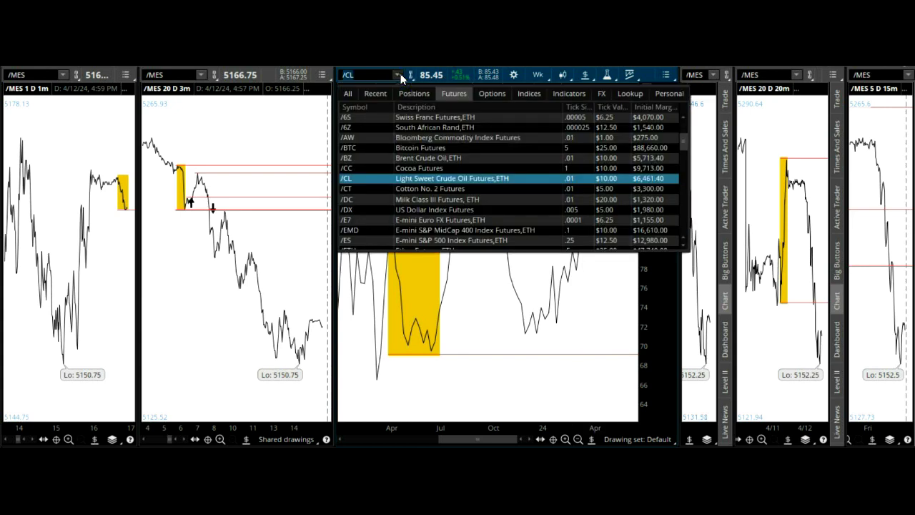
{"action": "left_click", "coordinate": [469, 192]}
{"action": "left_click", "coordinate": [450, 133]}
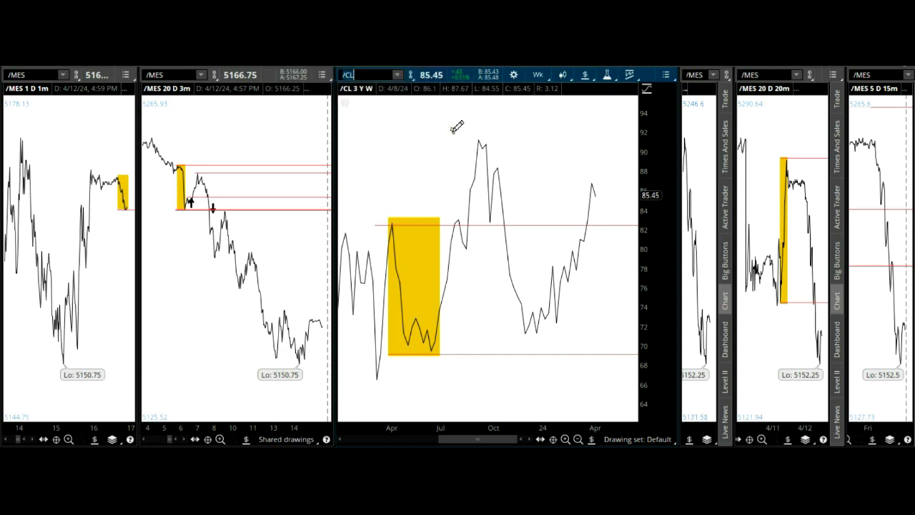
{"action": "left_click", "coordinate": [398, 74]}
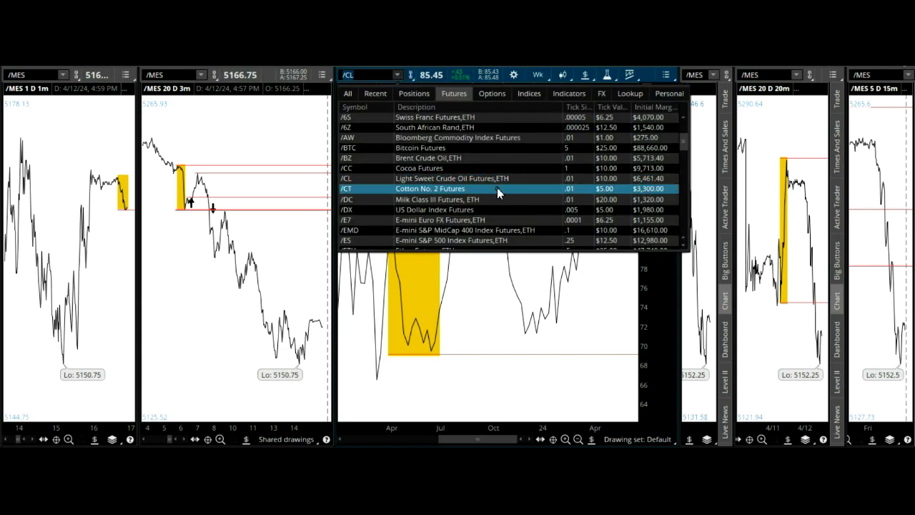
{"action": "scroll", "coordinate": [497, 188], "scroll_direction": "down", "scroll_amount": 1}
{"action": "scroll", "coordinate": [497, 187], "scroll_direction": "down", "scroll_amount": 1}
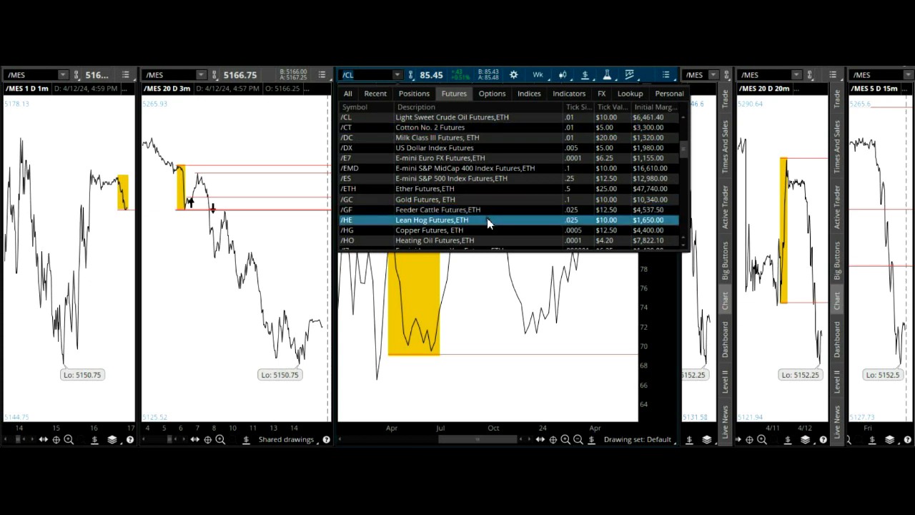
{"action": "left_click", "coordinate": [491, 219]}
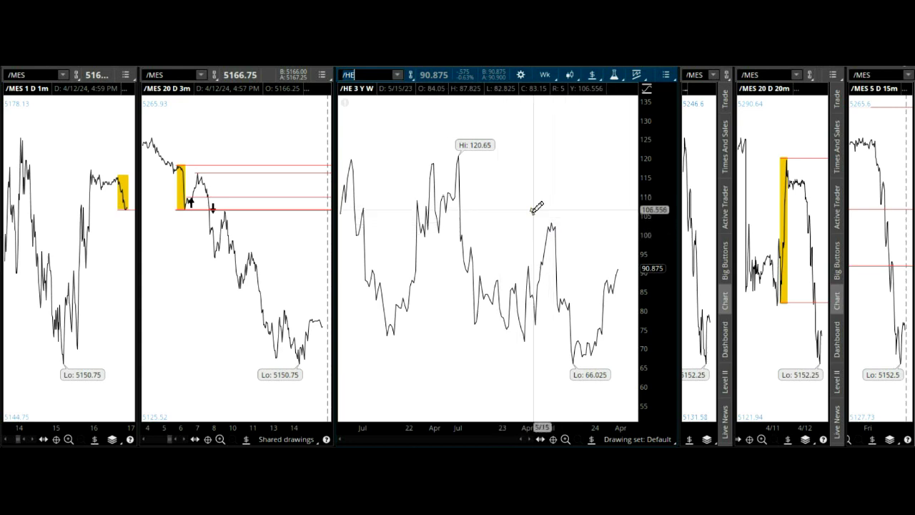
{"action": "left_click_drag", "start_coordinate": [526, 206], "coordinate": [660, 205]}
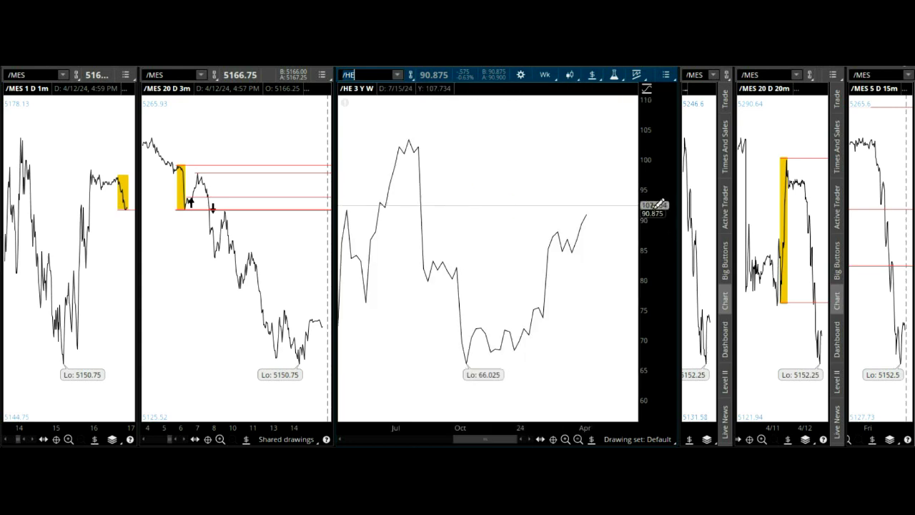
Draw a rectangle around the /HE rally from about late December 2023 to mid-March 2024, from about 66.9 to 88.3.
{"action": "left_click", "coordinate": [592, 438]}
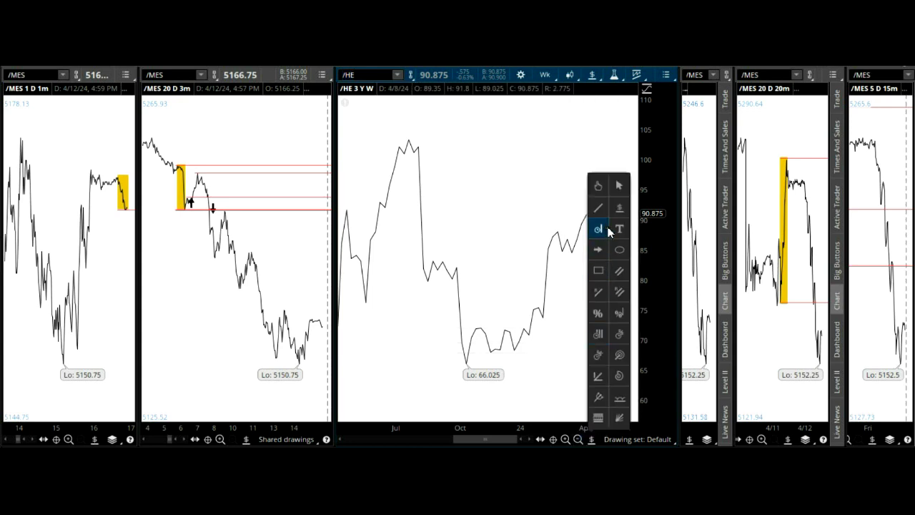
{"action": "left_click", "coordinate": [598, 270]}
{"action": "left_click", "coordinate": [511, 358]}
{"action": "left_click", "coordinate": [566, 230]}
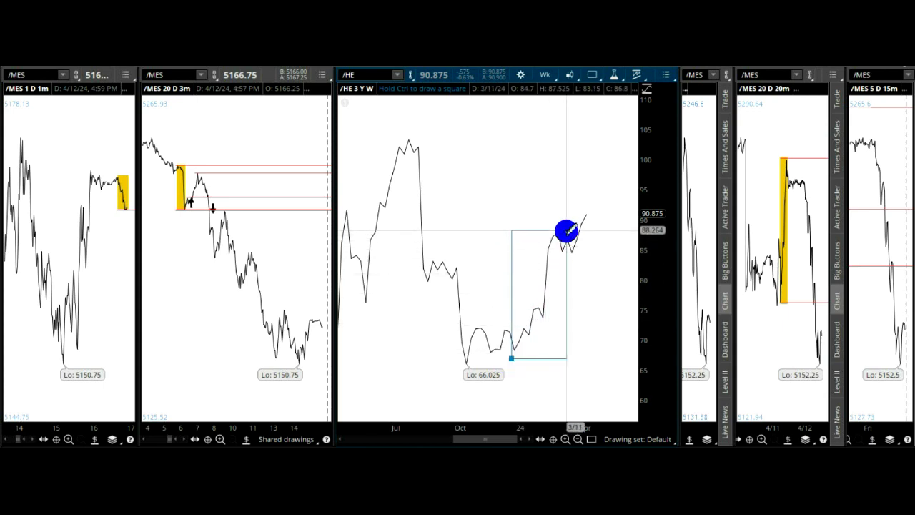
Add a price level along the upper boundary of the early-2024 /HE rally zone at about 88.3.
{"action": "left_click", "coordinate": [591, 440]}
{"action": "left_click", "coordinate": [622, 207]}
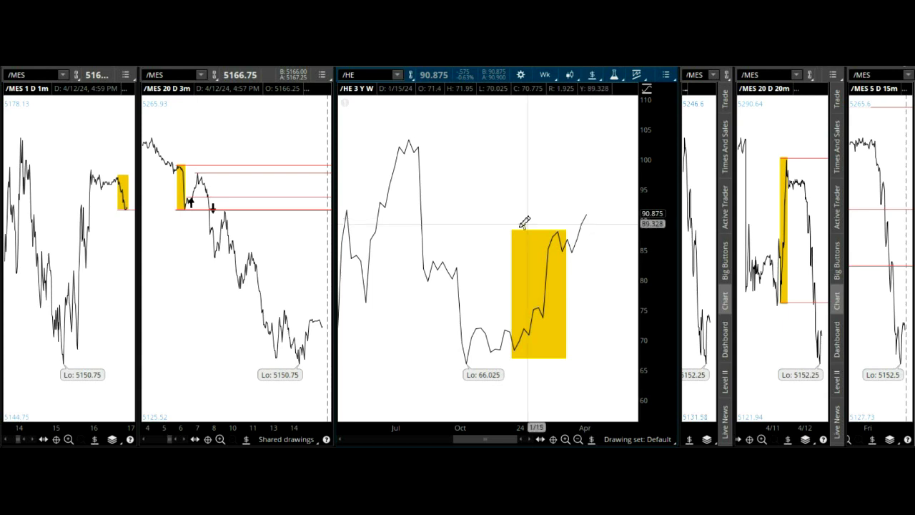
{"action": "left_click", "coordinate": [489, 230]}
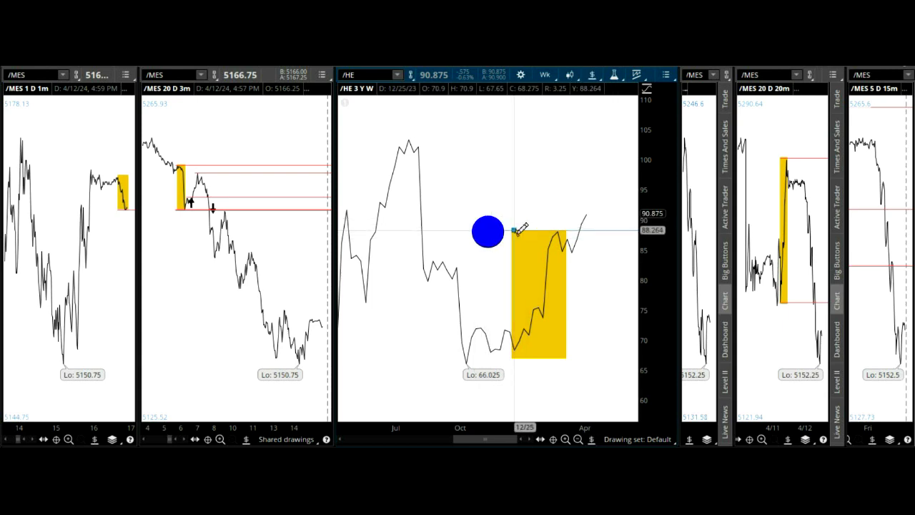
{"action": "left_click", "coordinate": [629, 231]}
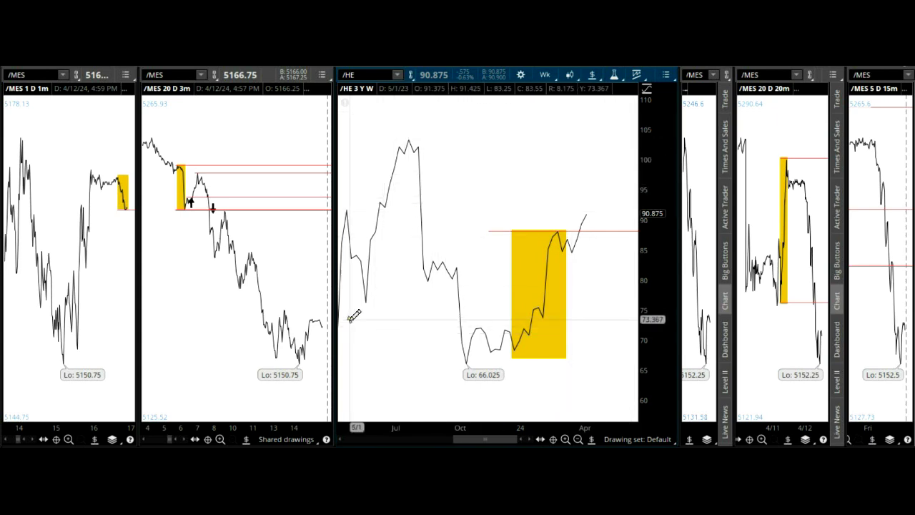
Draw a rectangle around the /HE rally from about May to July 2023, from about 74.5 to 104.5.
{"action": "left_click", "coordinate": [591, 439]}
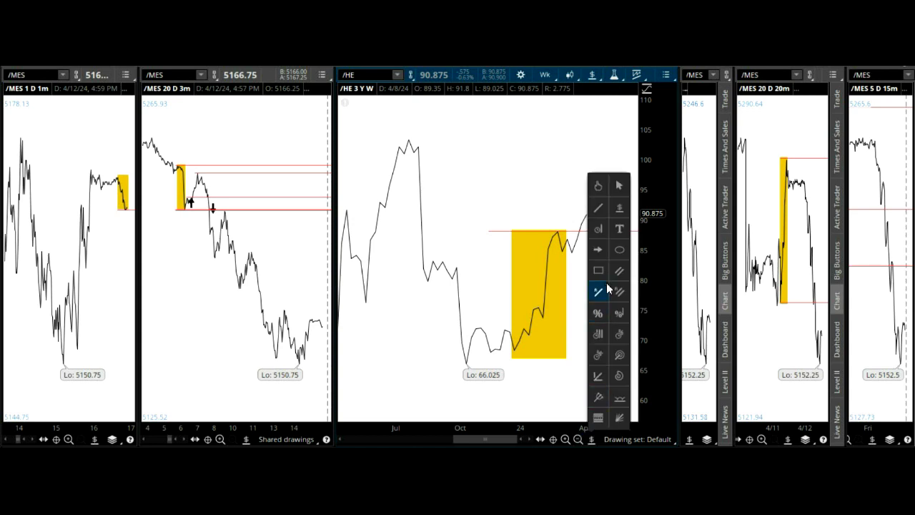
{"action": "left_click", "coordinate": [596, 270]}
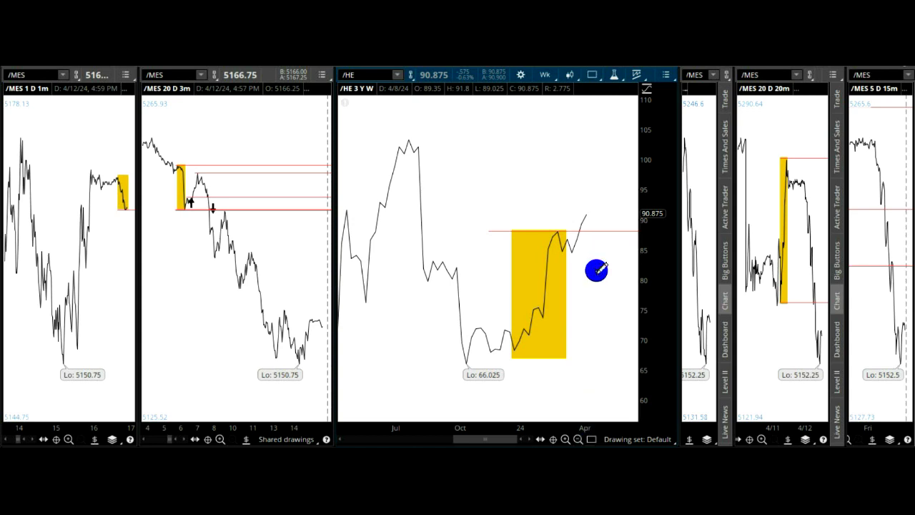
{"action": "left_click", "coordinate": [359, 313]}
{"action": "left_click", "coordinate": [413, 134]}
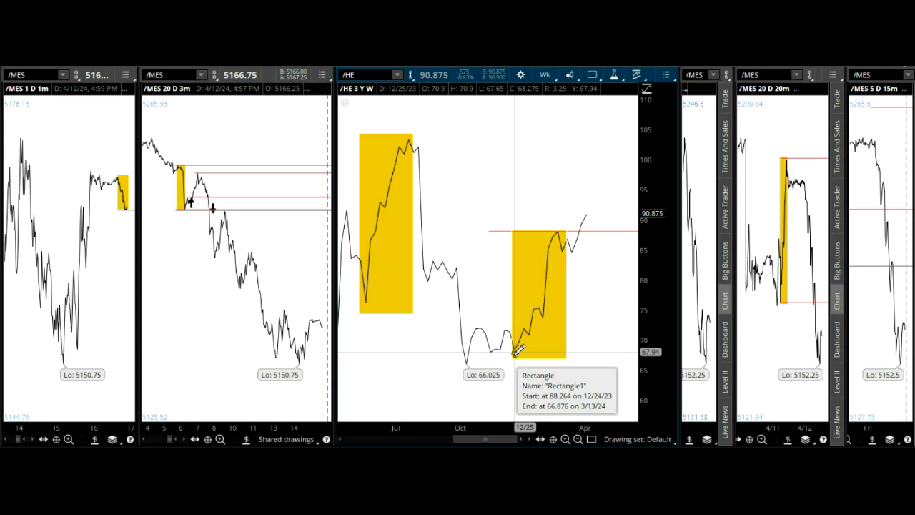
Load Heating Oil Futures (/HO) from the futures symbol list in the main chart.
{"action": "left_click", "coordinate": [398, 75]}
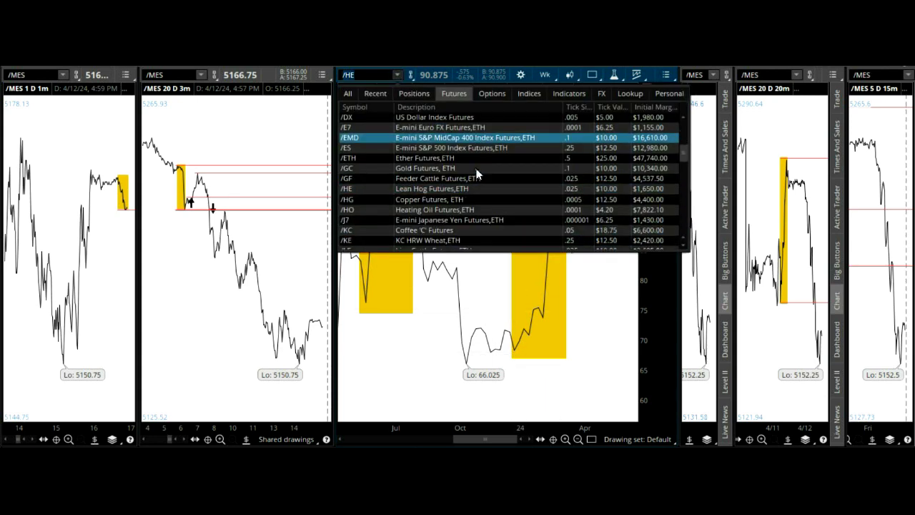
{"action": "scroll", "coordinate": [476, 173], "scroll_direction": "down", "scroll_amount": 1}
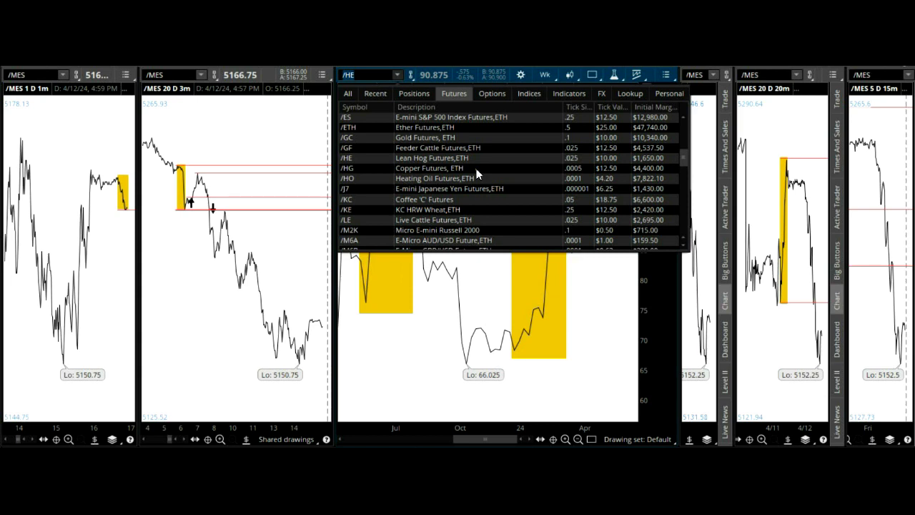
{"action": "left_click", "coordinate": [443, 179]}
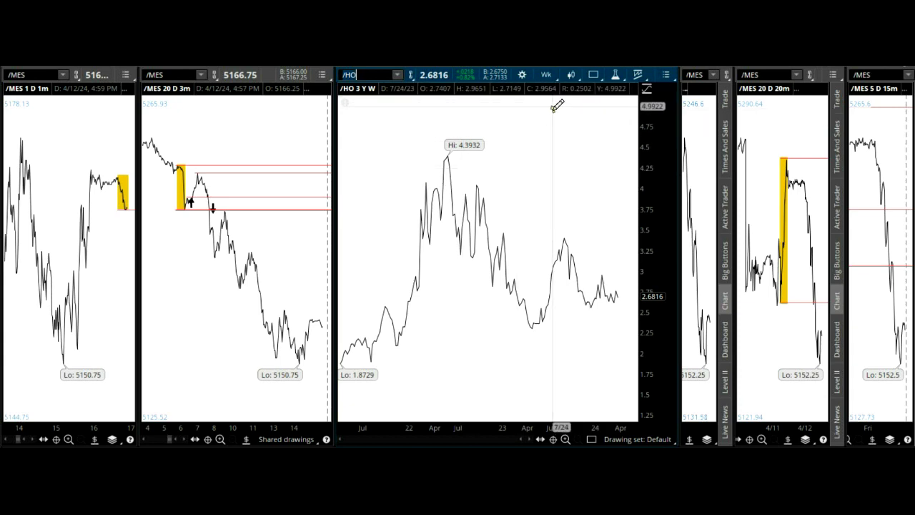
Set the /HO chart to the 1 Y : 1D time frame and focus on the period from about late November 2023 onward.
{"action": "left_click", "coordinate": [556, 76]}
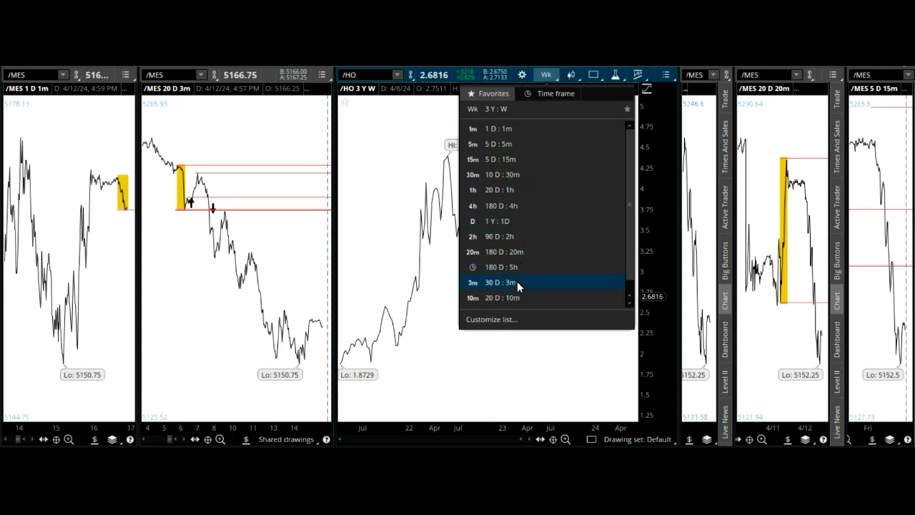
{"action": "left_click", "coordinate": [521, 222]}
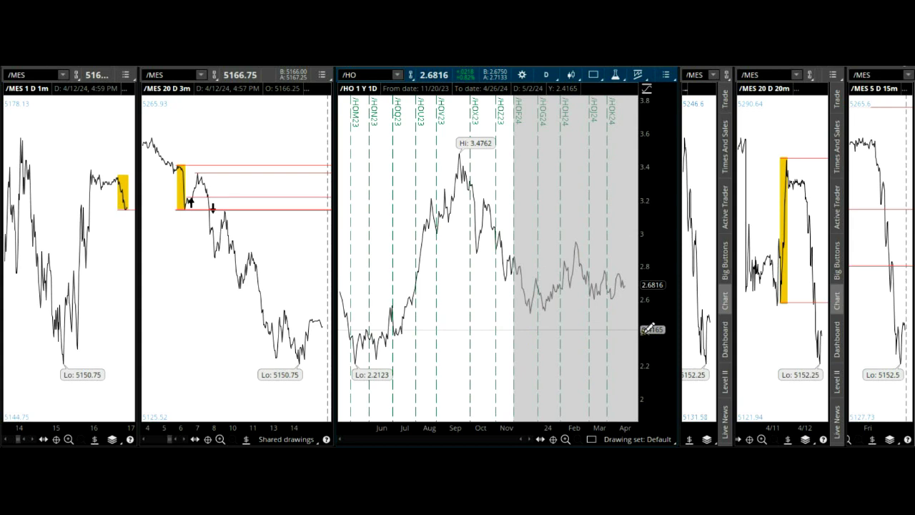
{"action": "left_click_drag", "start_coordinate": [647, 328], "coordinate": [654, 328]}
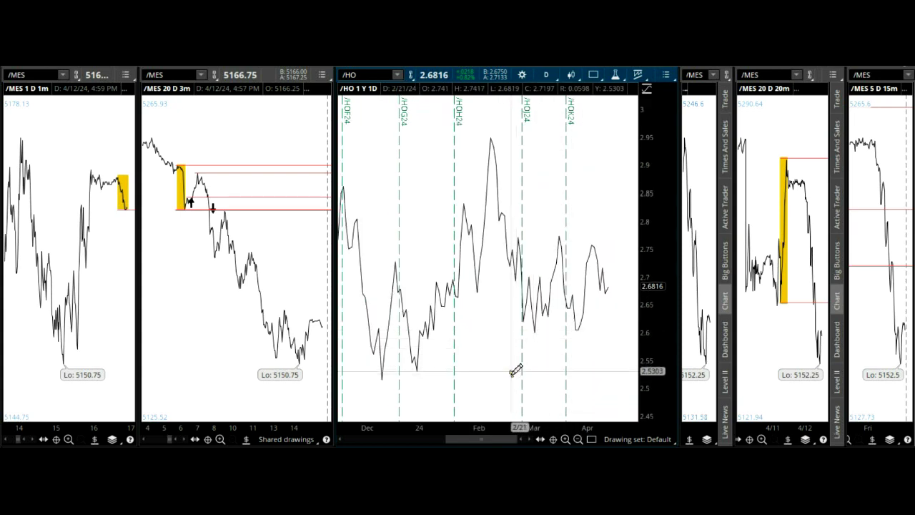
Draw a rectangle around the /HO decline from about mid-December 2023 to early January 2024, from about 2.75 to 2.52.
{"action": "left_click", "coordinate": [591, 440]}
{"action": "left_click", "coordinate": [596, 270]}
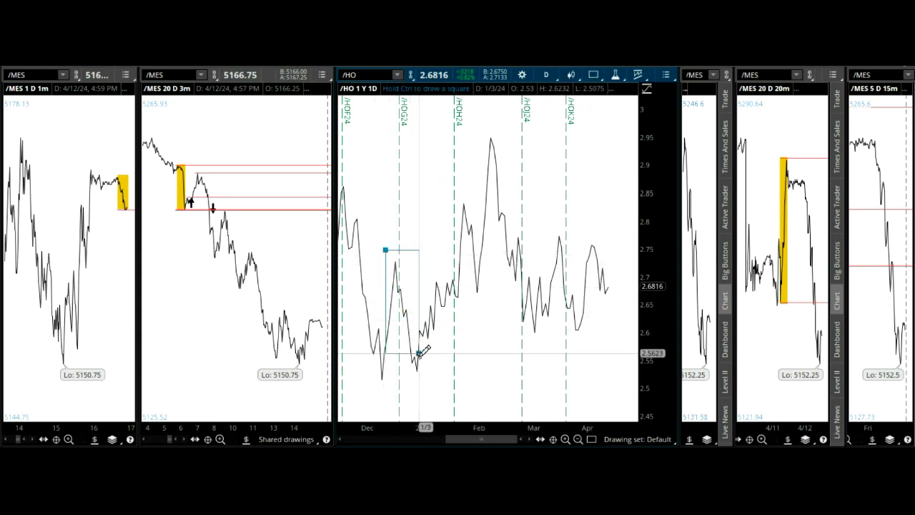
{"action": "left_click", "coordinate": [422, 373]}
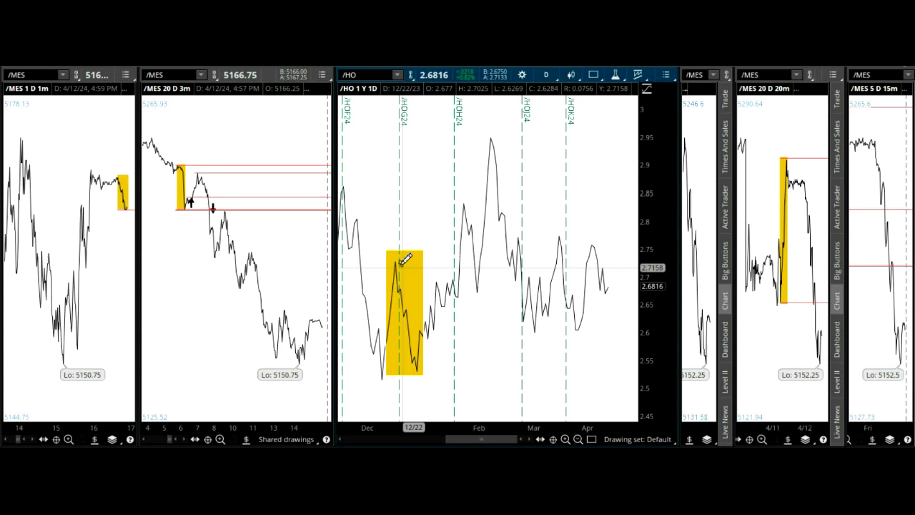
Add price levels at the lower boundary and near the peak of the /HO decline zone, at about 2.52 and 2.73.
{"action": "left_click", "coordinate": [589, 438]}
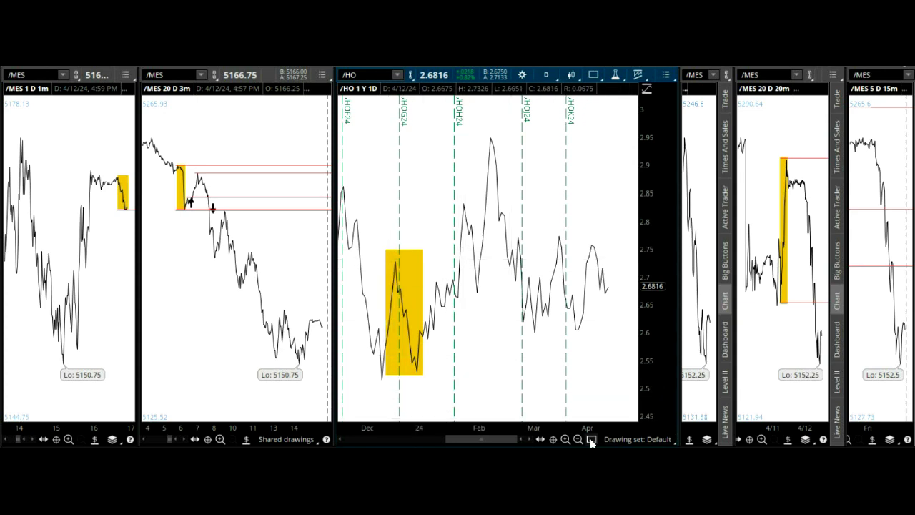
{"action": "left_click_drag", "start_coordinate": [365, 361], "coordinate": [645, 351]}
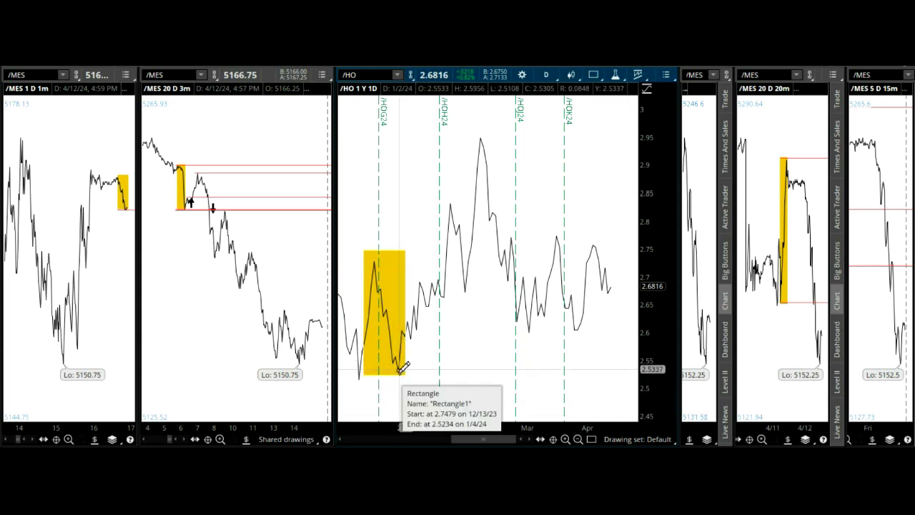
{"action": "left_click", "coordinate": [592, 439]}
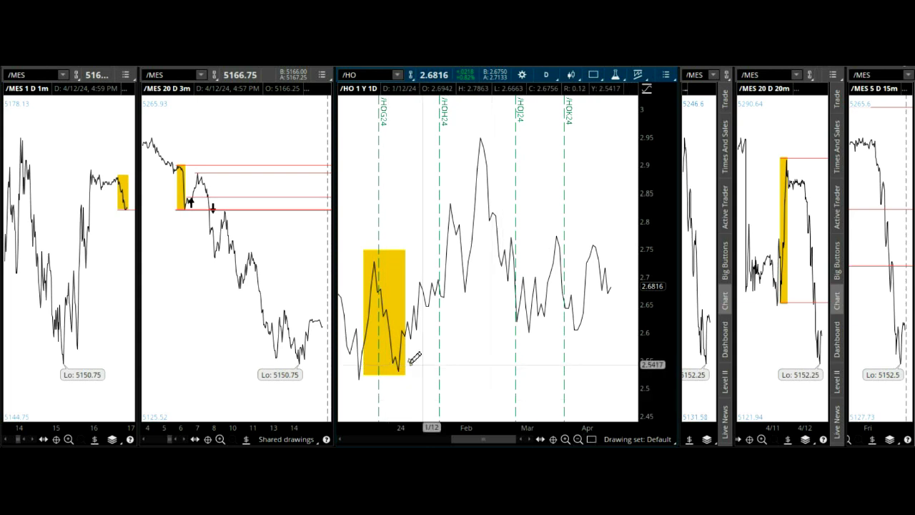
{"action": "left_click_drag", "start_coordinate": [351, 428], "coordinate": [617, 368]}
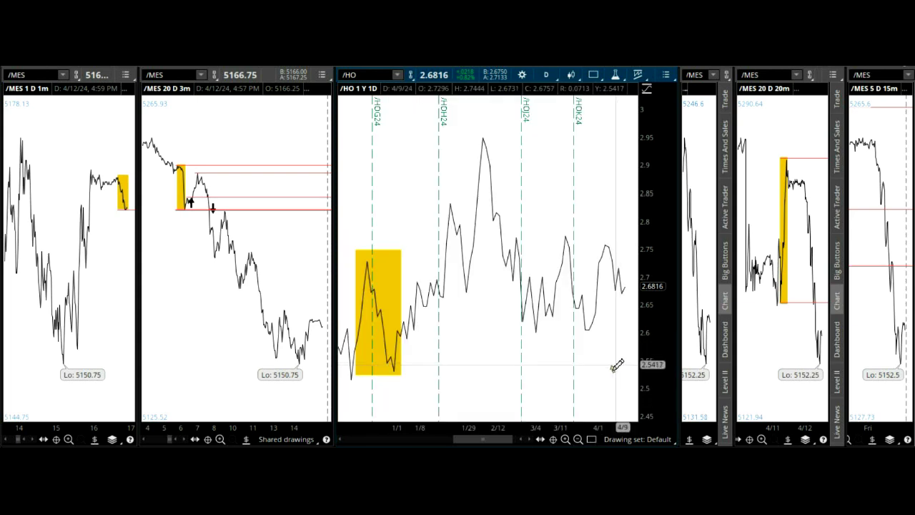
{"action": "left_click", "coordinate": [591, 440]}
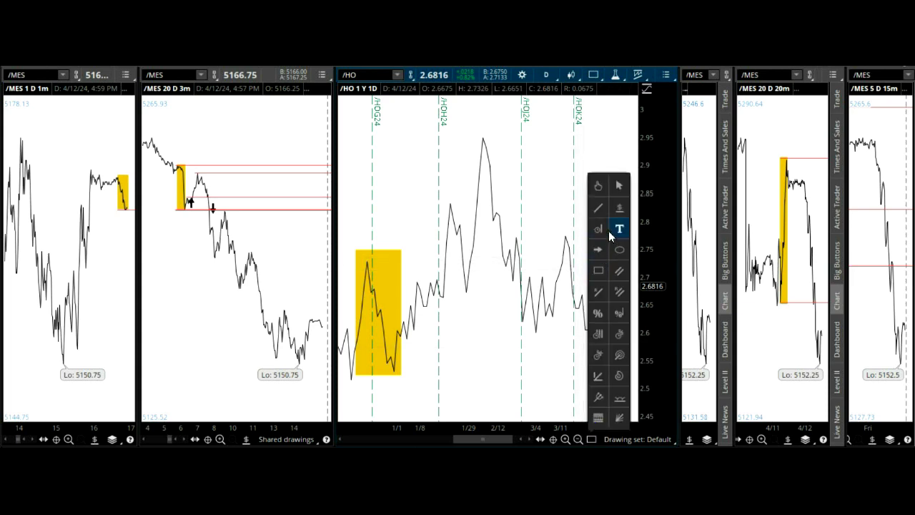
{"action": "left_click", "coordinate": [626, 206]}
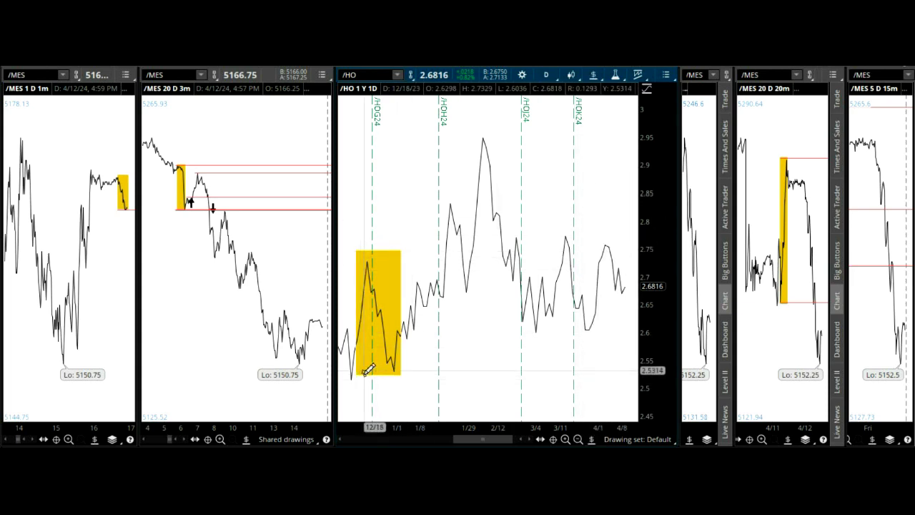
{"action": "left_click_drag", "start_coordinate": [362, 374], "coordinate": [591, 374]}
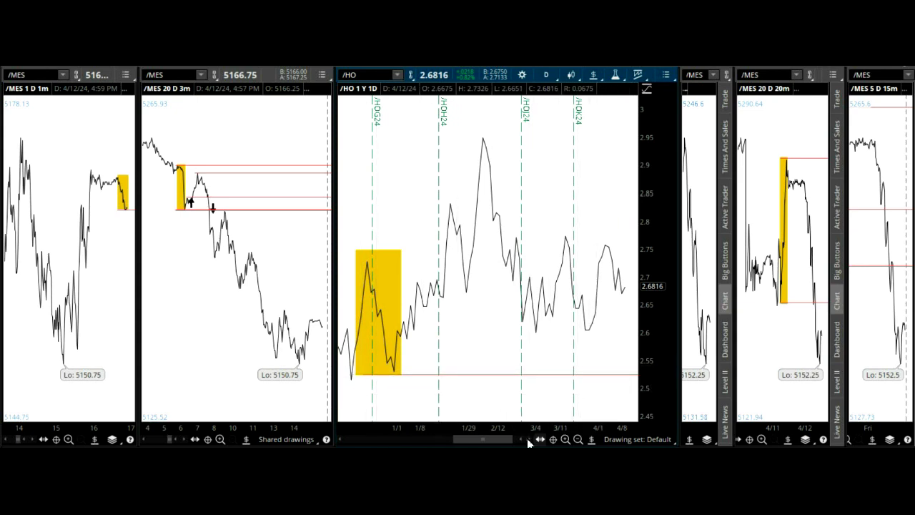
{"action": "left_click_drag", "start_coordinate": [350, 256], "coordinate": [633, 256]}
{"action": "left_click", "coordinate": [633, 259]}
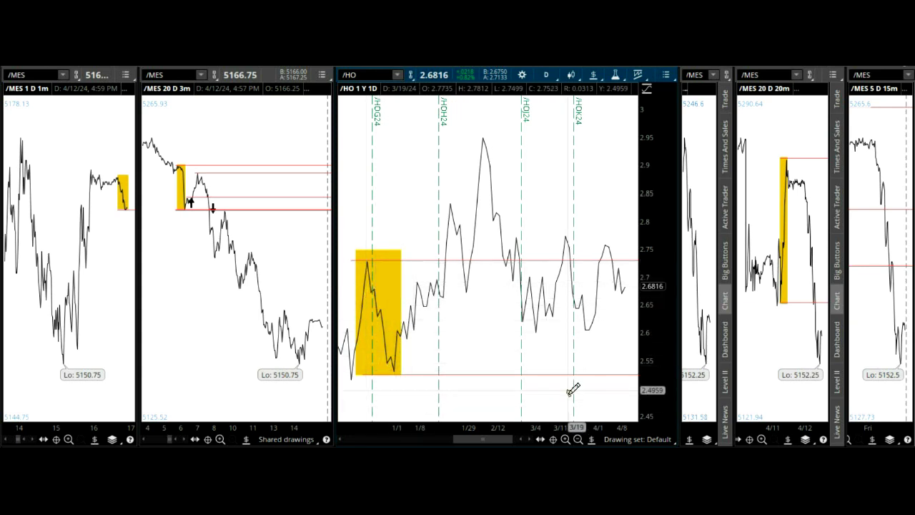
Load E-Micro GBP/USD Future (/M6B) from the futures symbol list in the main chart.
{"action": "left_click", "coordinate": [397, 75]}
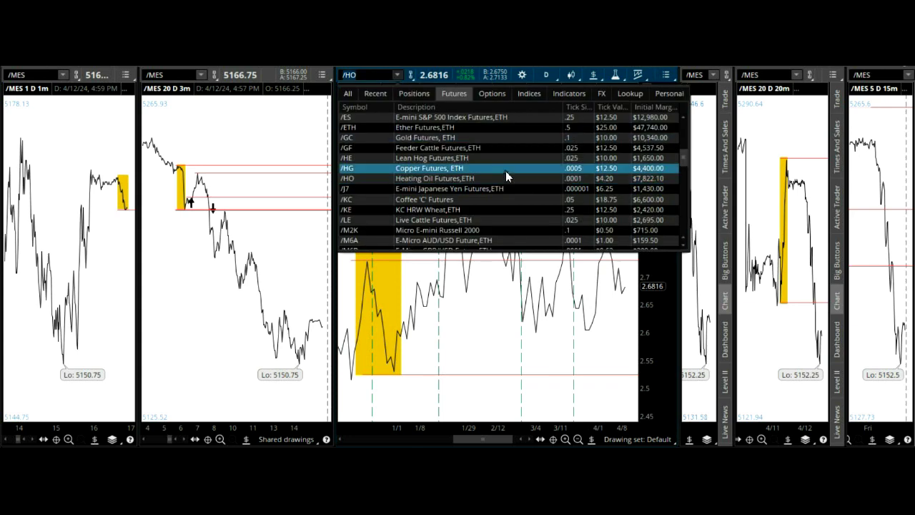
{"action": "scroll", "coordinate": [506, 171], "scroll_direction": "down", "scroll_amount": 1}
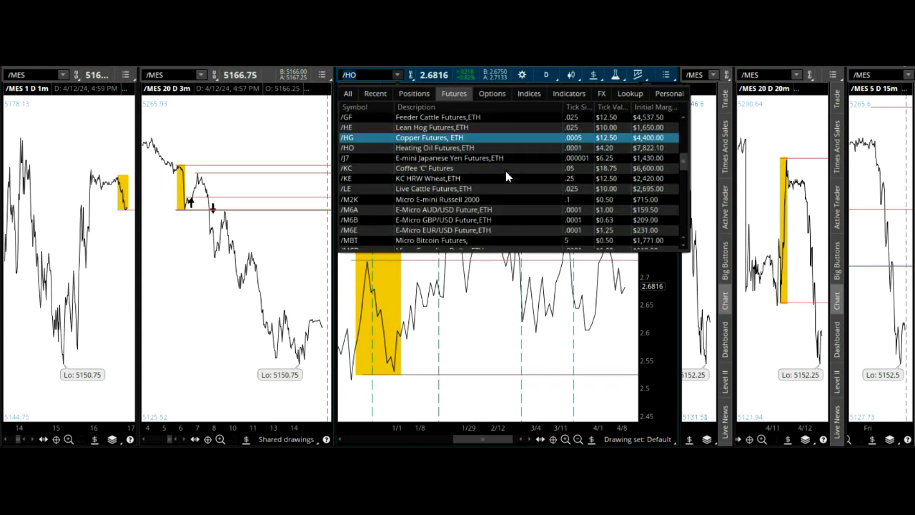
{"action": "scroll", "coordinate": [505, 171], "scroll_direction": "down", "scroll_amount": 1}
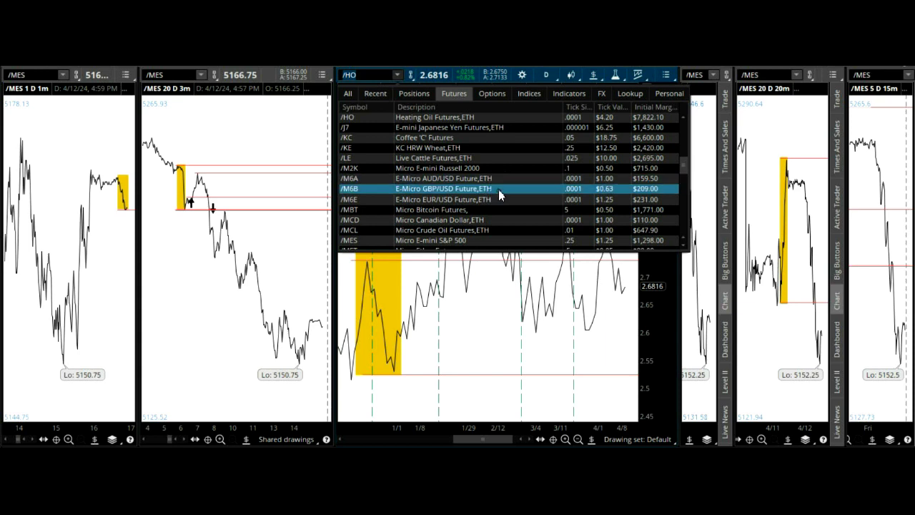
{"action": "left_click", "coordinate": [504, 190]}
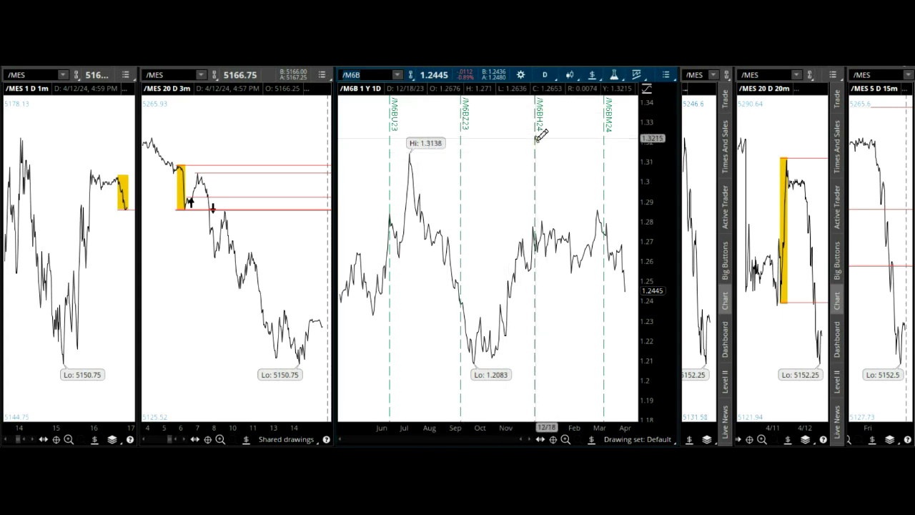
Set the /M6B chart to the 3 Y : W time frame and focus on the period from about April 2022 onward.
{"action": "left_click", "coordinate": [553, 78]}
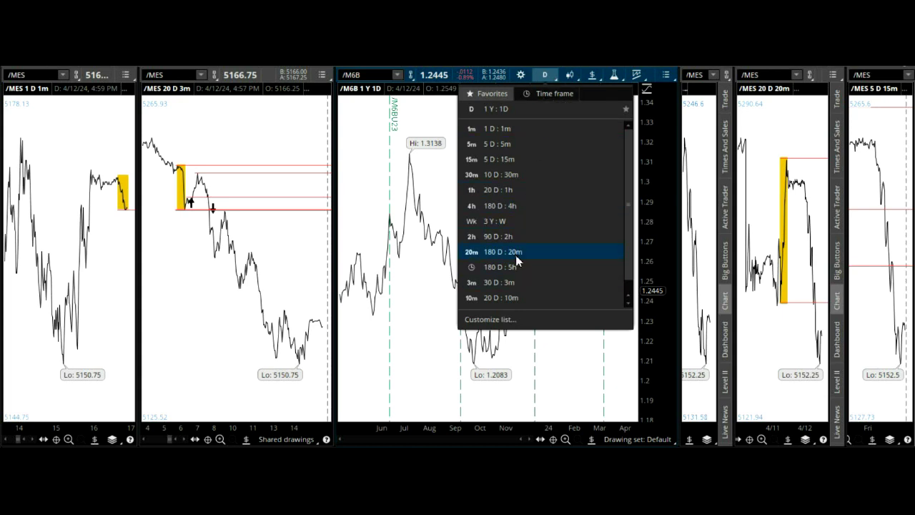
{"action": "left_click", "coordinate": [511, 221]}
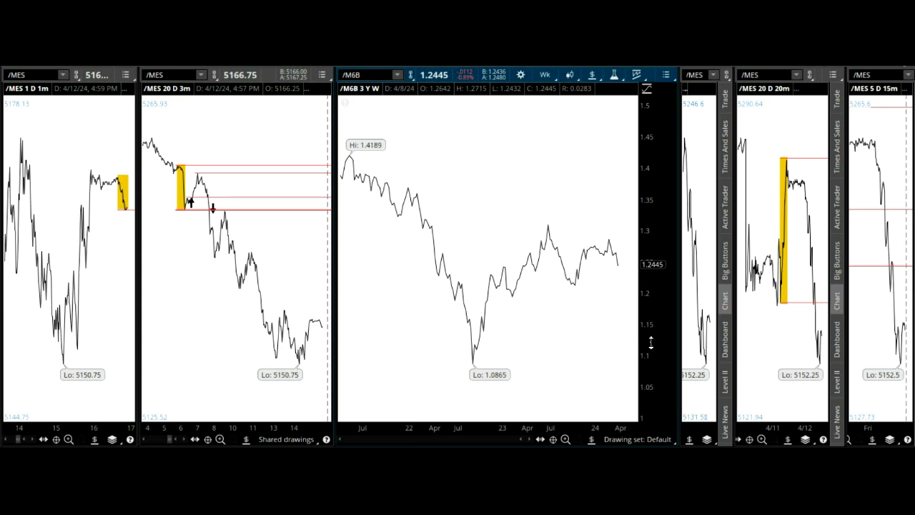
{"action": "left_click_drag", "start_coordinate": [429, 212], "coordinate": [653, 205]}
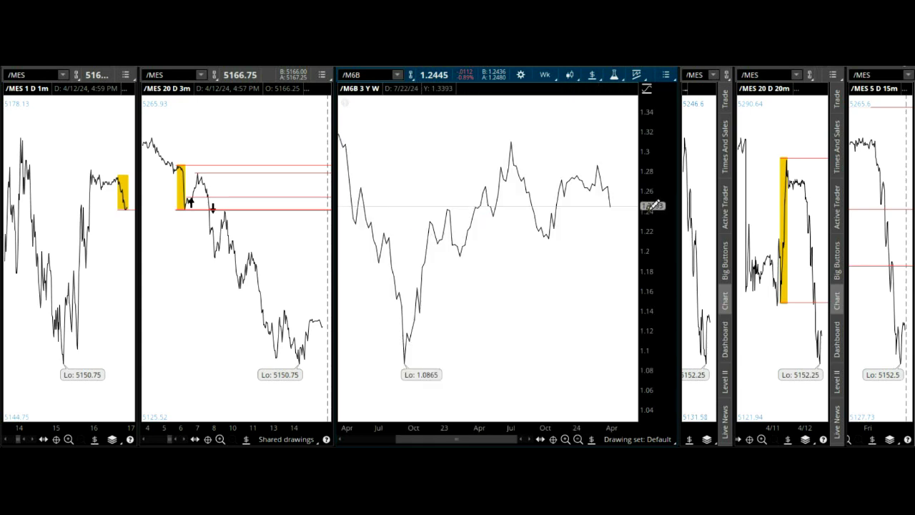
Draw a rectangle around the /M6B decline from about mid-July to early October 2022, from about 1.224 to 1.086.
{"action": "left_click", "coordinate": [591, 438]}
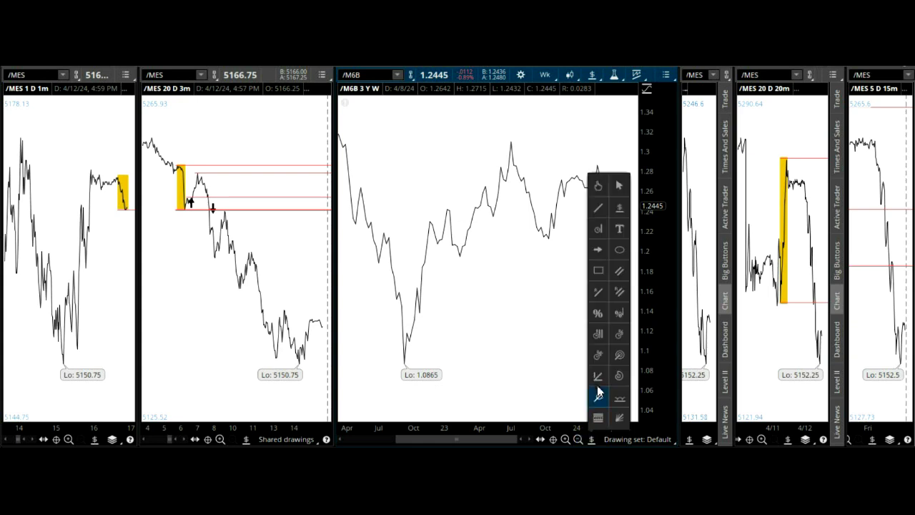
{"action": "left_click", "coordinate": [598, 271]}
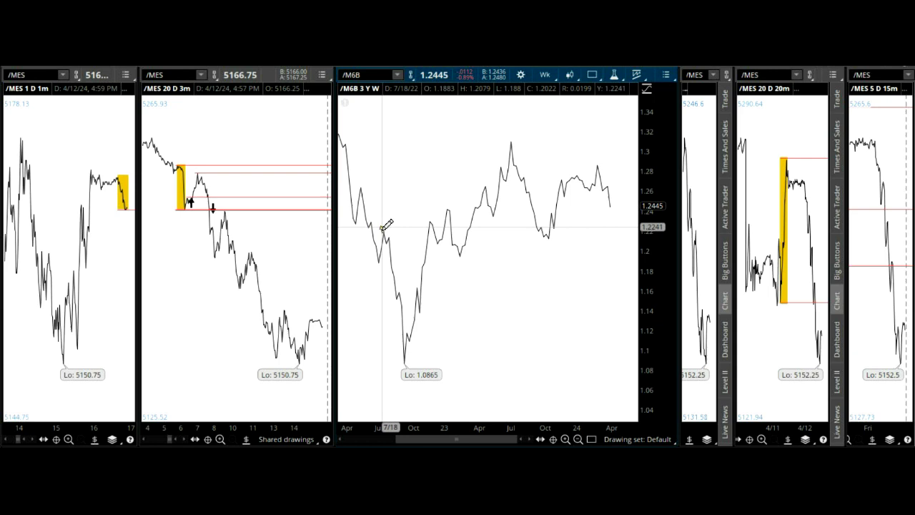
{"action": "left_click_drag", "start_coordinate": [380, 227], "coordinate": [411, 364]}
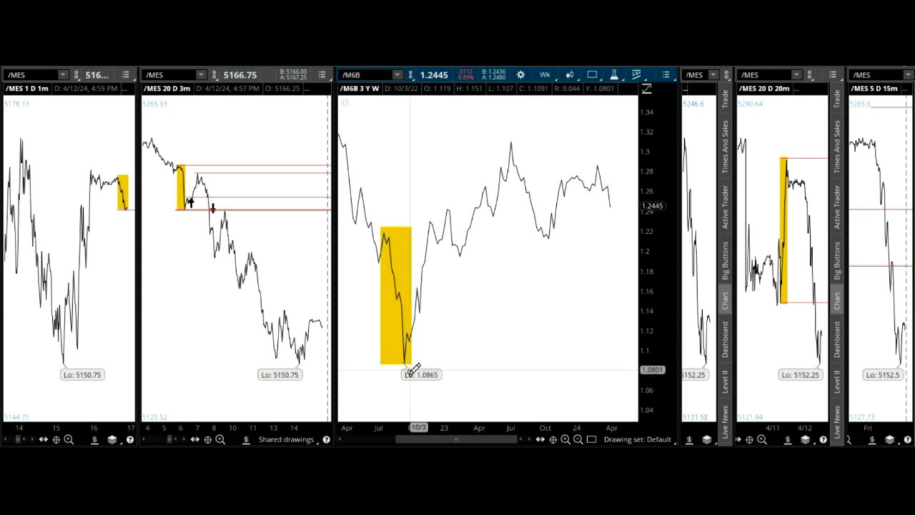
Add price levels at the lower boundary and near the peak of the /M6B decline zone, at about 1.086 and 1.22.
{"action": "left_click", "coordinate": [591, 439]}
{"action": "left_click", "coordinate": [619, 207]}
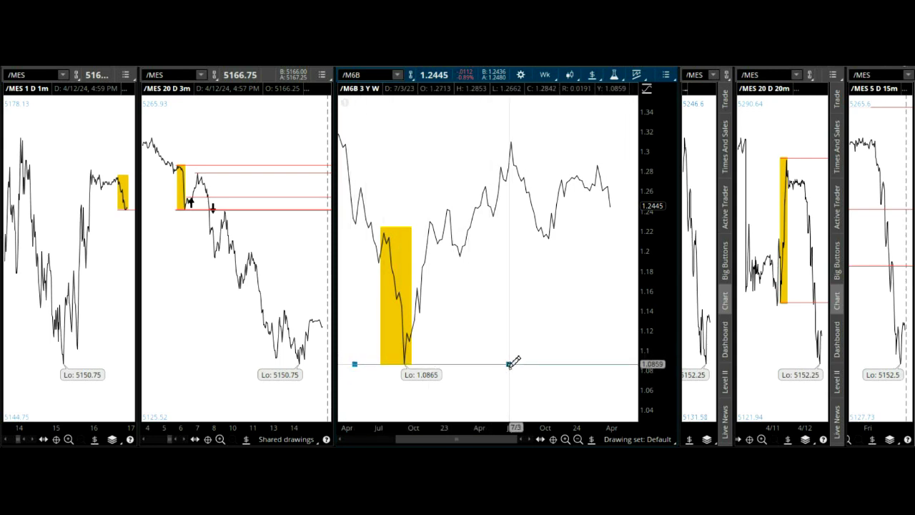
{"action": "left_click", "coordinate": [512, 363]}
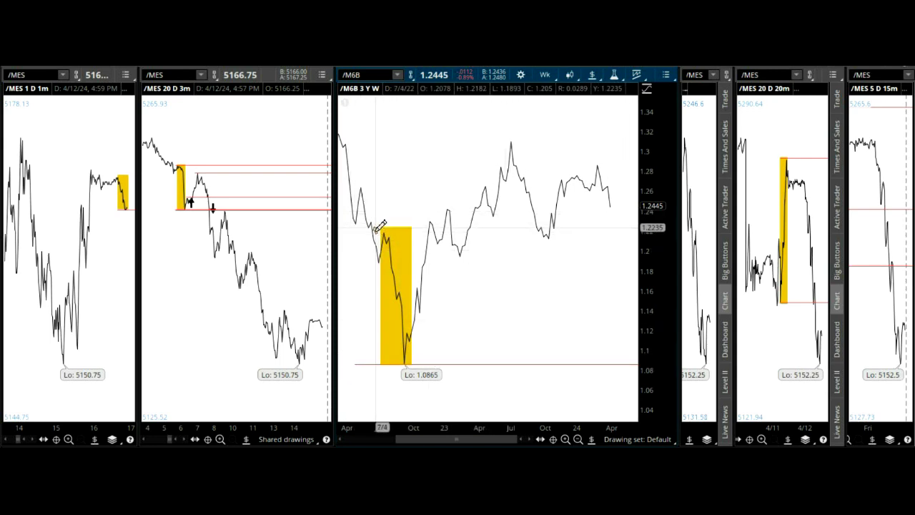
{"action": "left_click", "coordinate": [395, 229]}
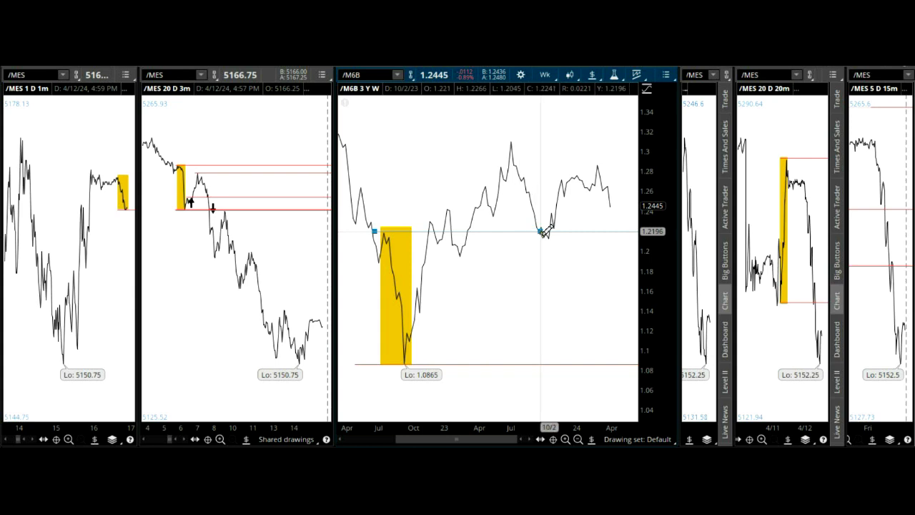
{"action": "left_click", "coordinate": [608, 231]}
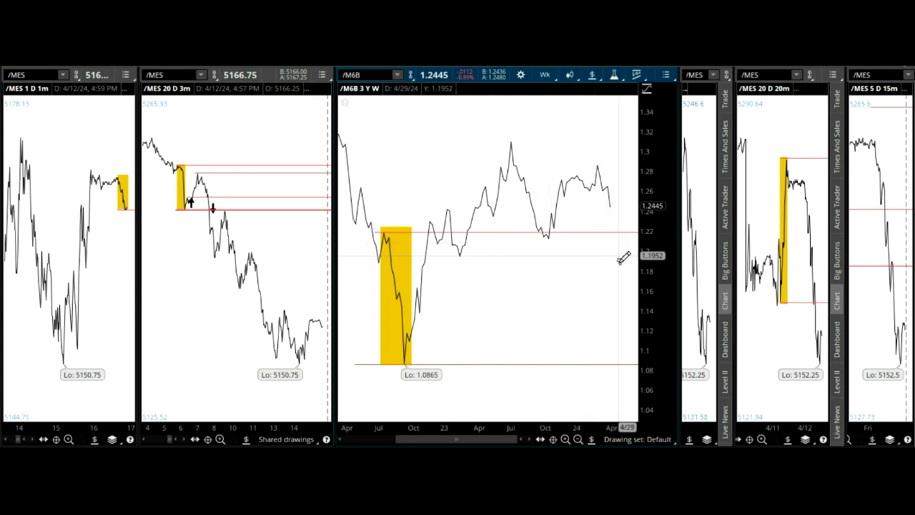
Focus the /M6B chart on the marked decline and the recovery, from about June 2022 to April 2023.
{"action": "left_click", "coordinate": [397, 75]}
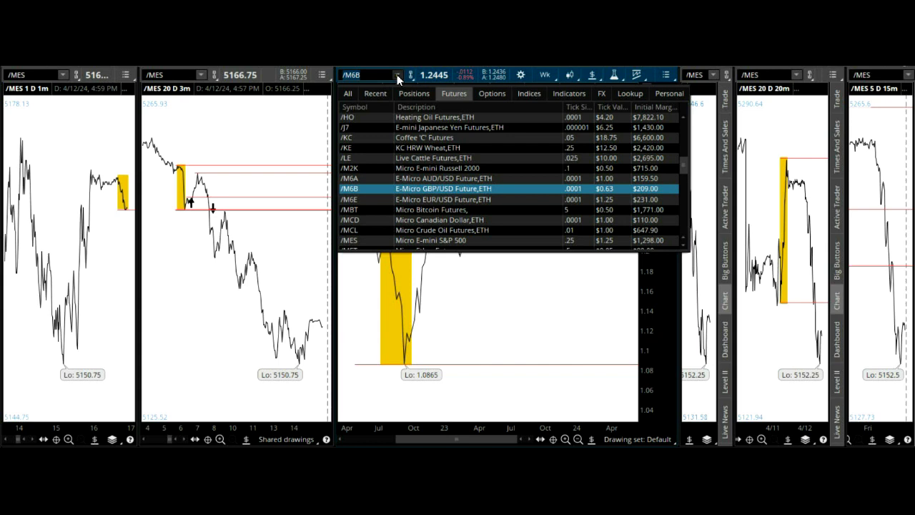
{"action": "left_click", "coordinate": [396, 75]}
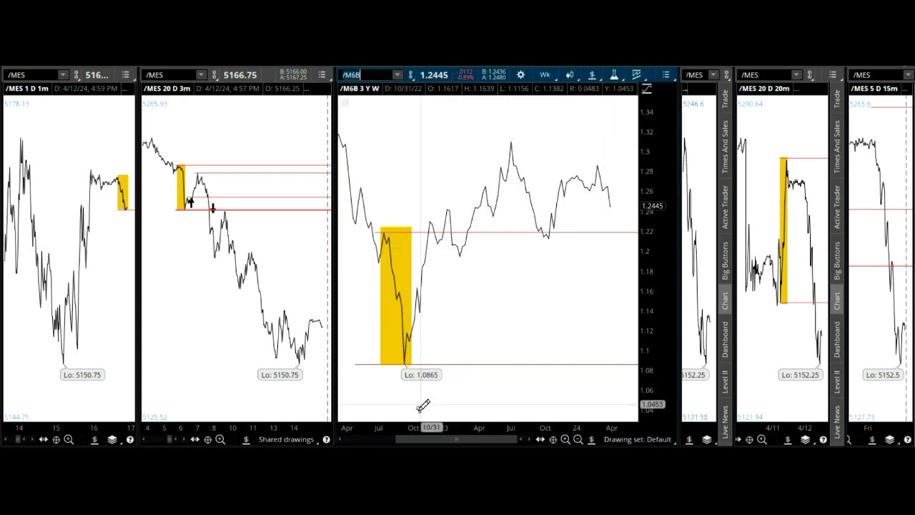
{"action": "left_click_drag", "start_coordinate": [357, 369], "coordinate": [492, 385]}
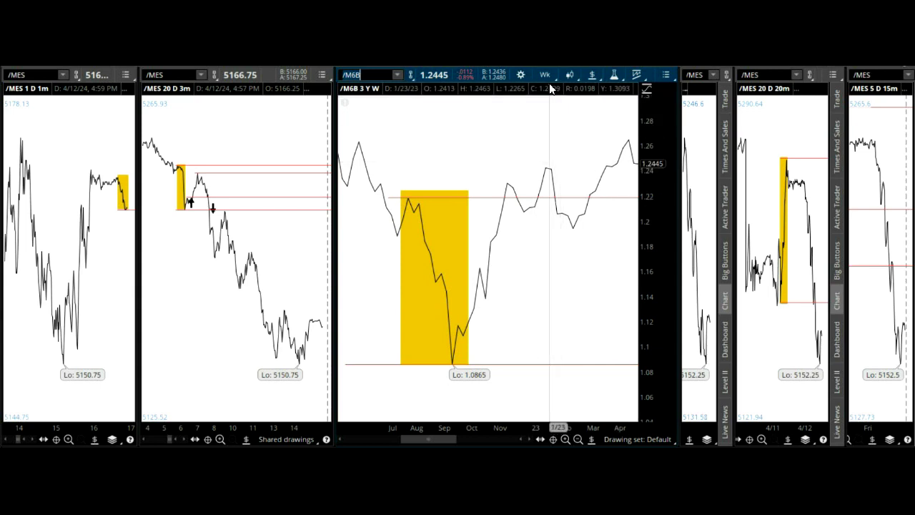
Load E-micro Gold Futures (/MGC) from the futures symbol list in the main chart.
{"action": "left_click", "coordinate": [396, 74]}
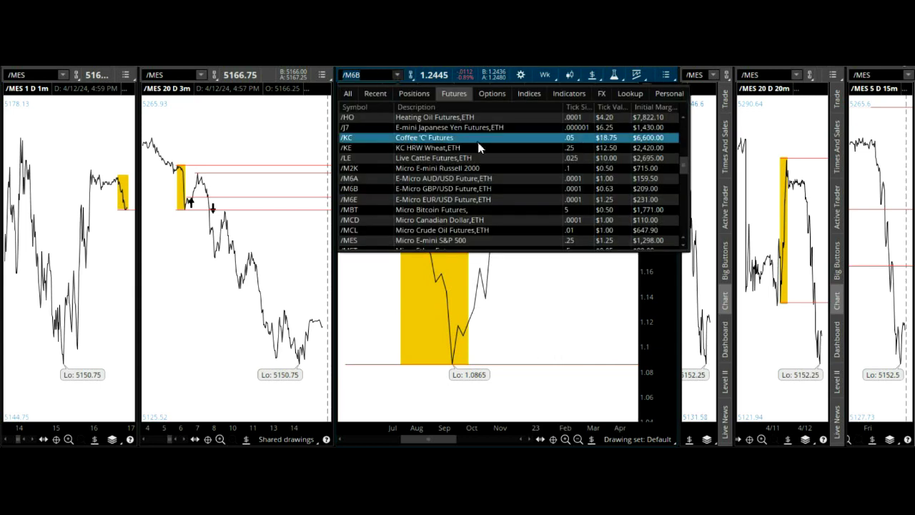
{"action": "scroll", "coordinate": [479, 147], "scroll_direction": "down", "scroll_amount": 1}
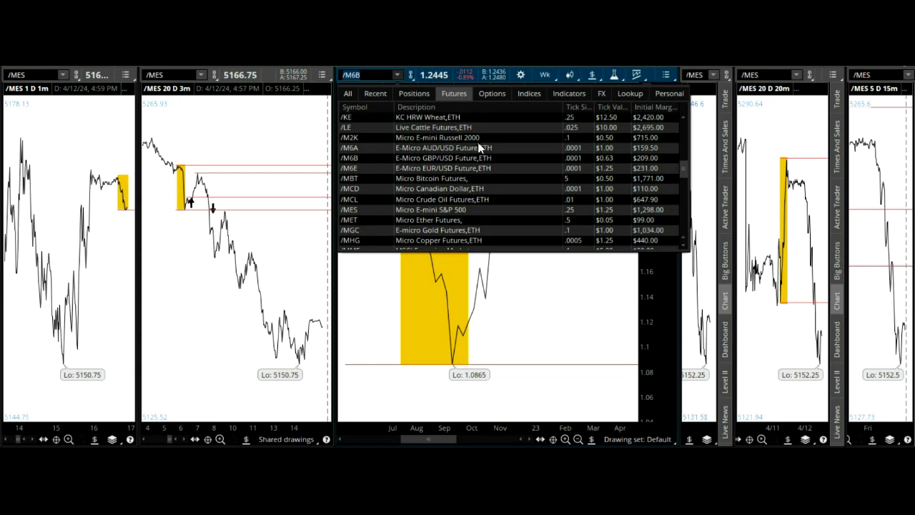
{"action": "scroll", "coordinate": [479, 148], "scroll_direction": "down", "scroll_amount": 1}
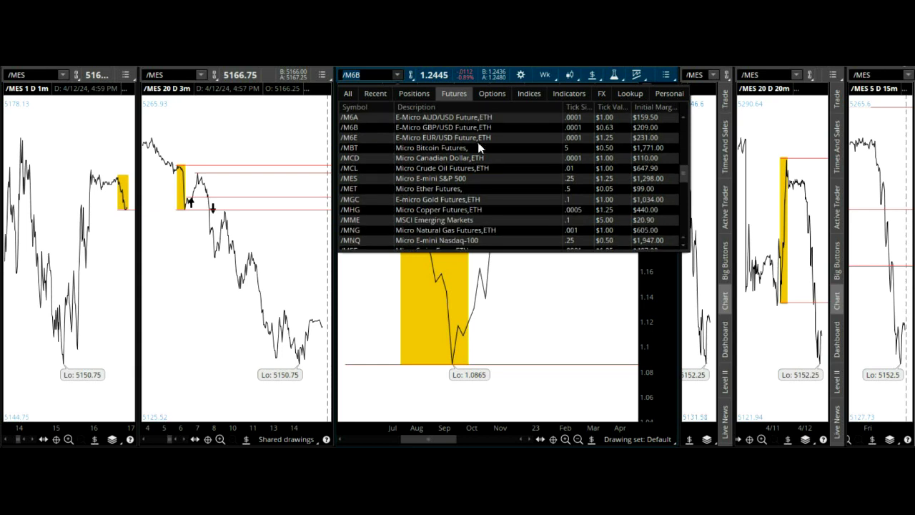
{"action": "scroll", "coordinate": [479, 147], "scroll_direction": "down", "scroll_amount": 1}
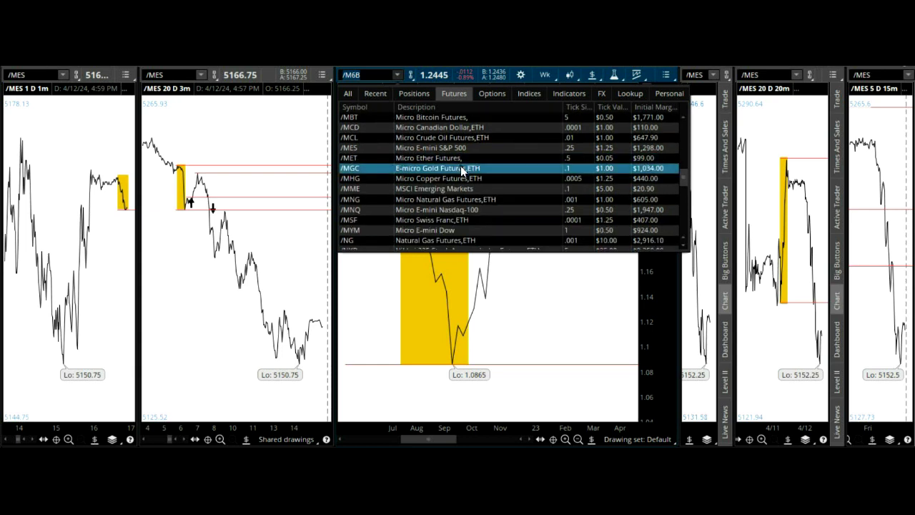
{"action": "left_click", "coordinate": [460, 167]}
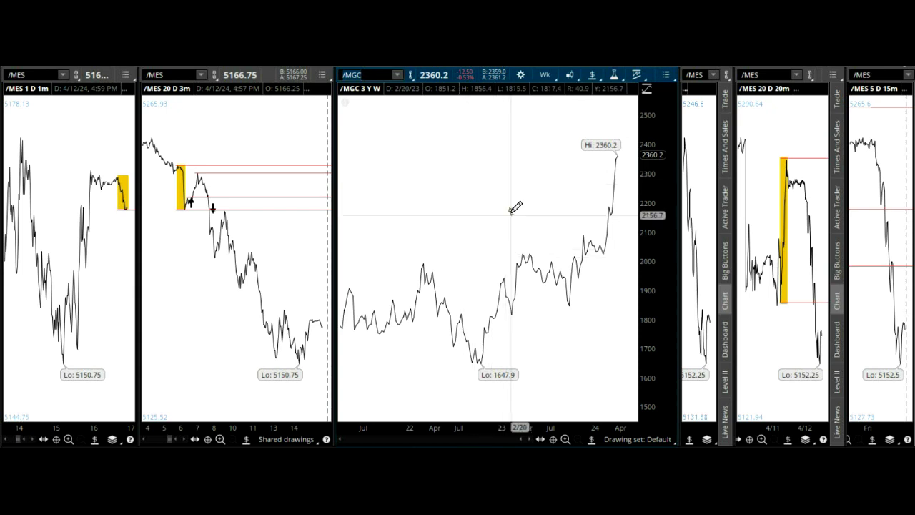
Set the /MGC chart to the 1 Y : 1D time frame and focus on the rally from about mid-February 2024 onward.
{"action": "left_click", "coordinate": [553, 77]}
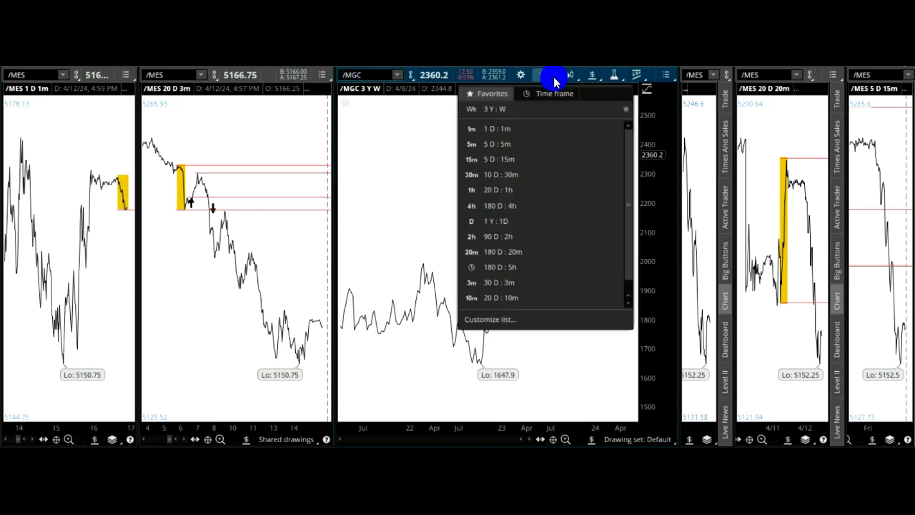
{"action": "left_click", "coordinate": [529, 220]}
{"action": "left_click_drag", "start_coordinate": [576, 325], "coordinate": [678, 329]}
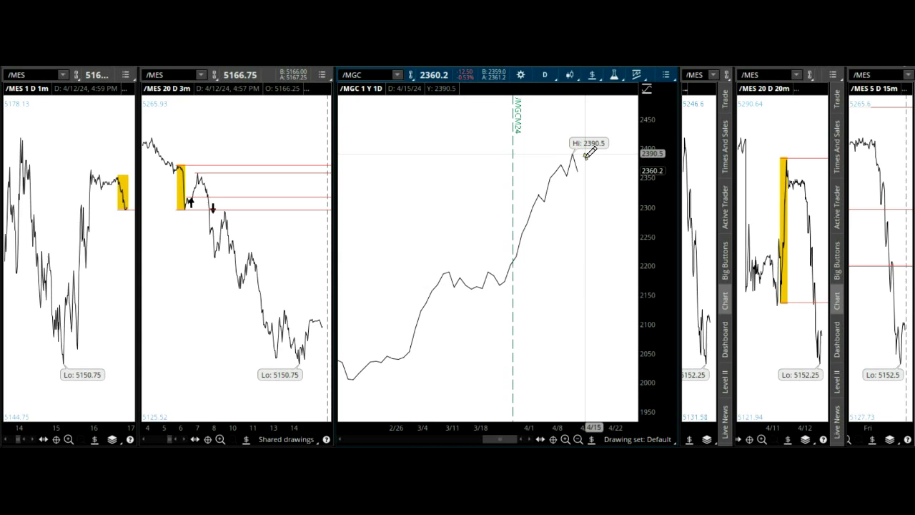
Load Micro Natural Gas Futures (/MNG) in the main chart and view it in the 3 Y : W time frame.
{"action": "left_click", "coordinate": [398, 75]}
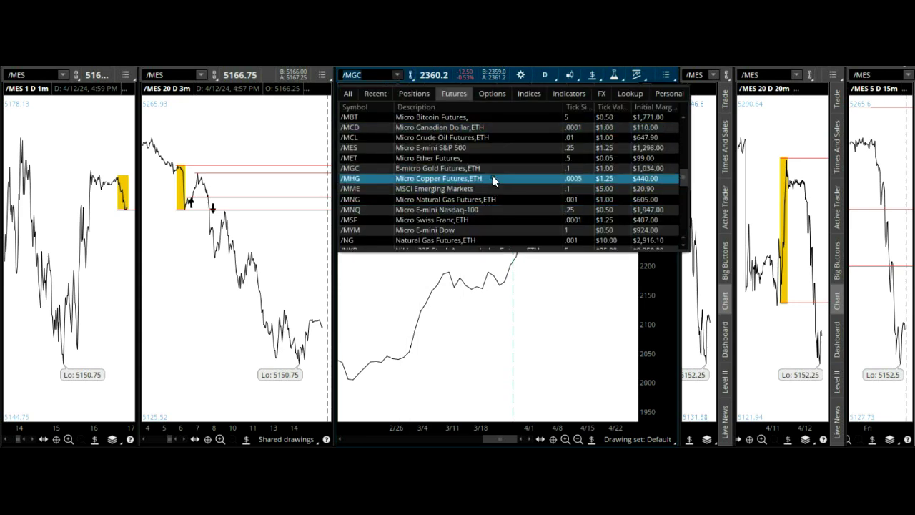
{"action": "scroll", "coordinate": [492, 179], "scroll_direction": "down", "scroll_amount": 1}
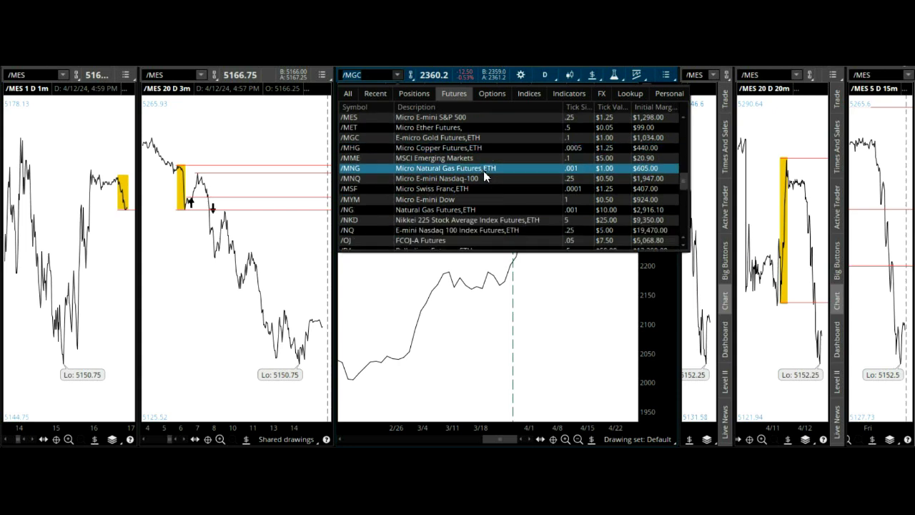
{"action": "left_click", "coordinate": [467, 168]}
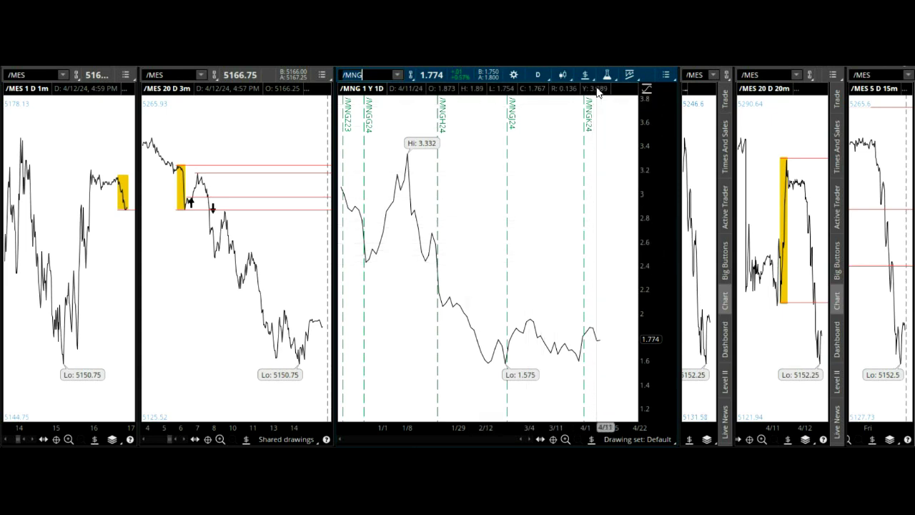
{"action": "left_click", "coordinate": [548, 77]}
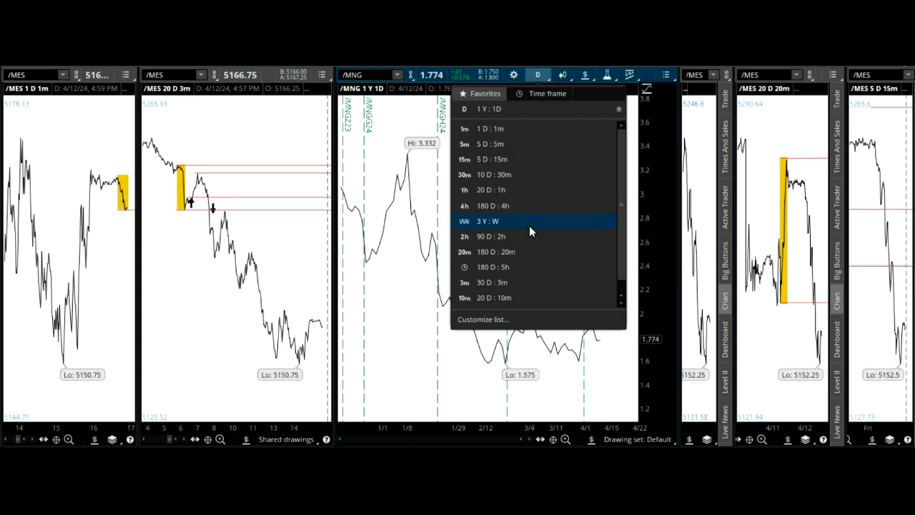
{"action": "left_click", "coordinate": [496, 221]}
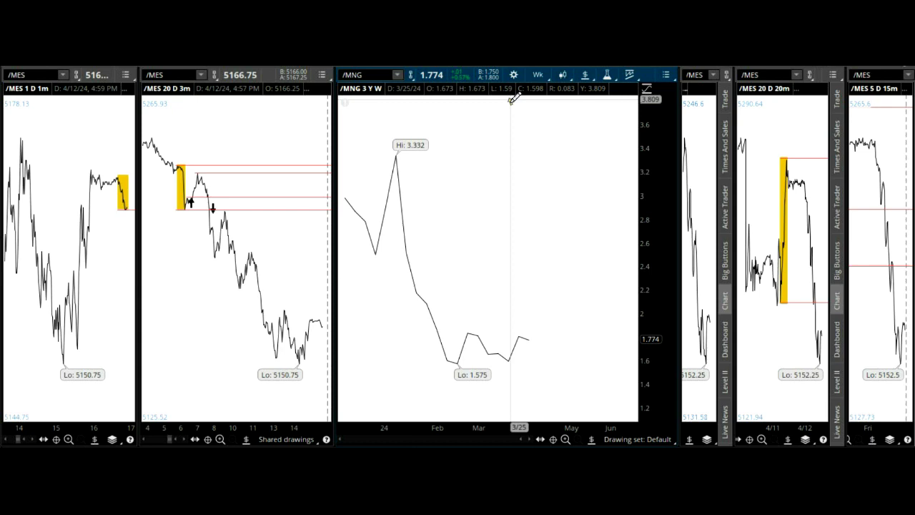
{"action": "left_click", "coordinate": [545, 77]}
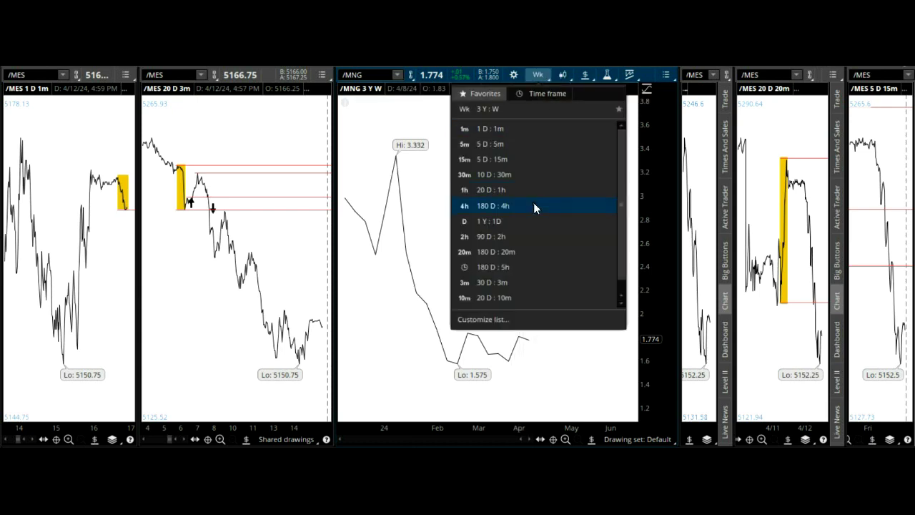
Load Platinum Futures (/PL) from the futures symbol list in the main chart.
{"action": "left_click", "coordinate": [398, 75]}
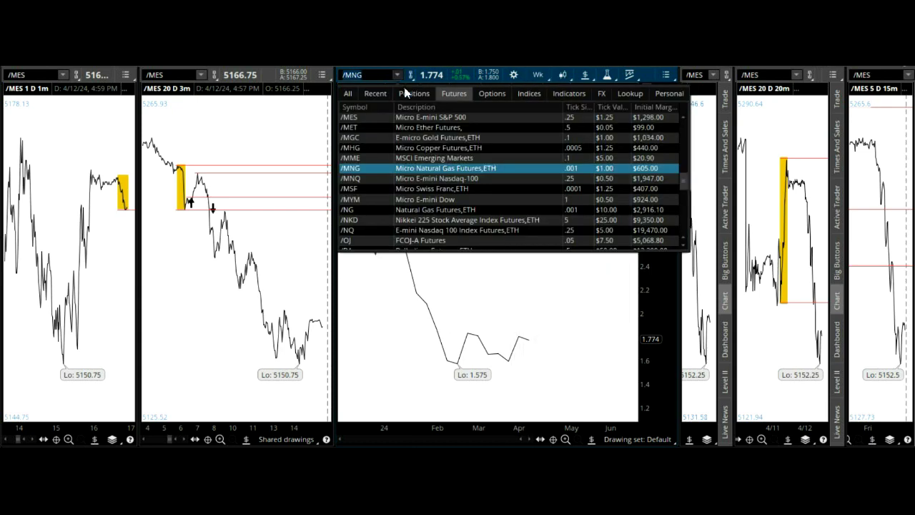
{"action": "scroll", "coordinate": [488, 169], "scroll_direction": "down", "scroll_amount": 1}
{"action": "scroll", "coordinate": [488, 169], "scroll_direction": "down", "scroll_amount": 1}
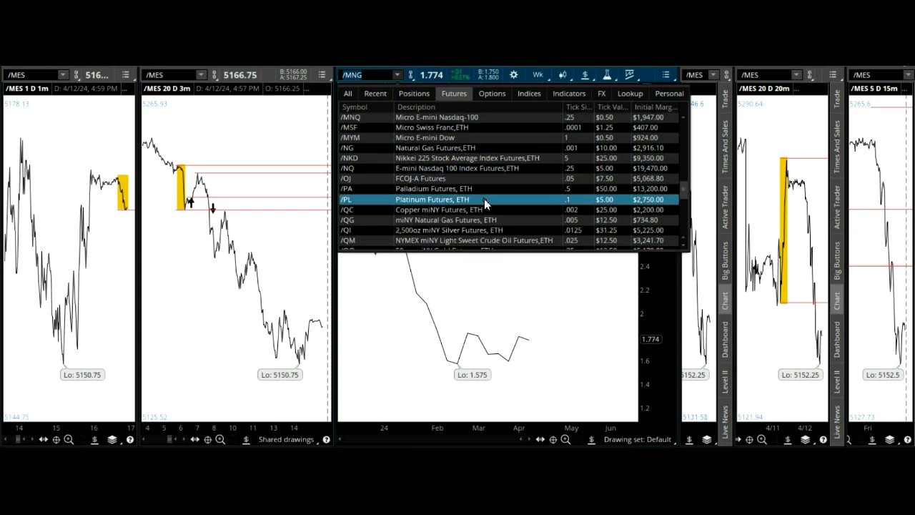
{"action": "left_click", "coordinate": [476, 200]}
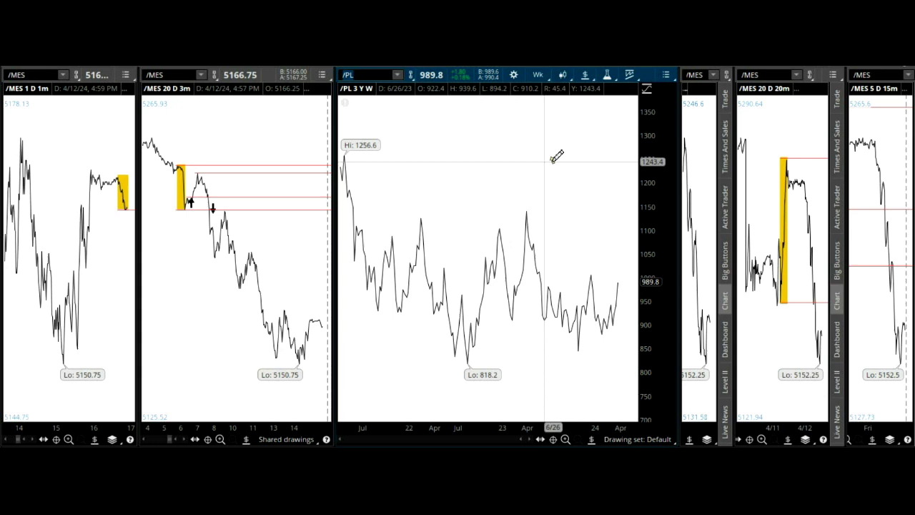
Set the /PL chart to the 1 Y : 1D time frame and focus on the period from about October 2023 onward.
{"action": "left_click", "coordinate": [540, 76]}
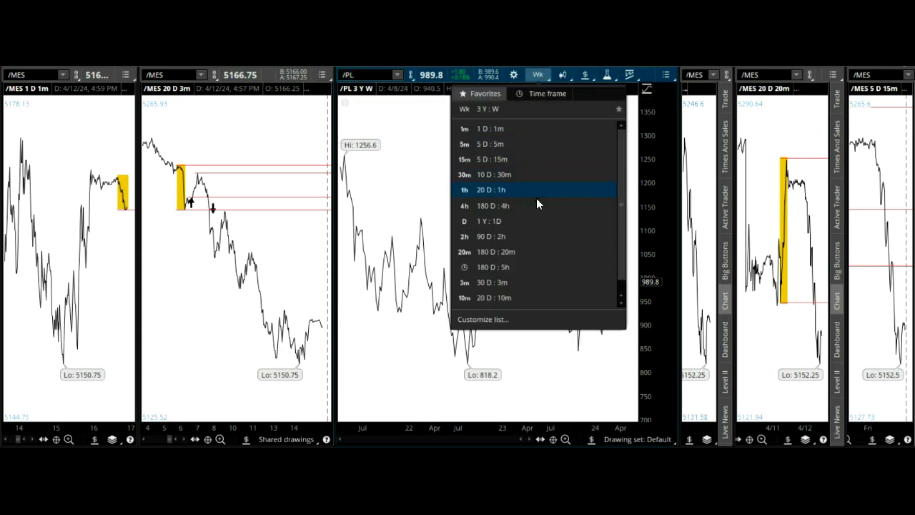
{"action": "left_click", "coordinate": [525, 220]}
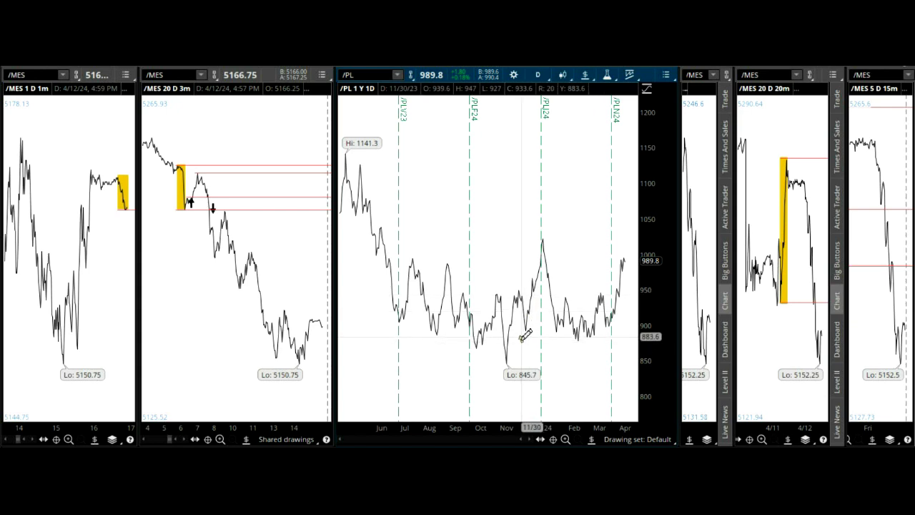
{"action": "left_click_drag", "start_coordinate": [484, 333], "coordinate": [616, 331]}
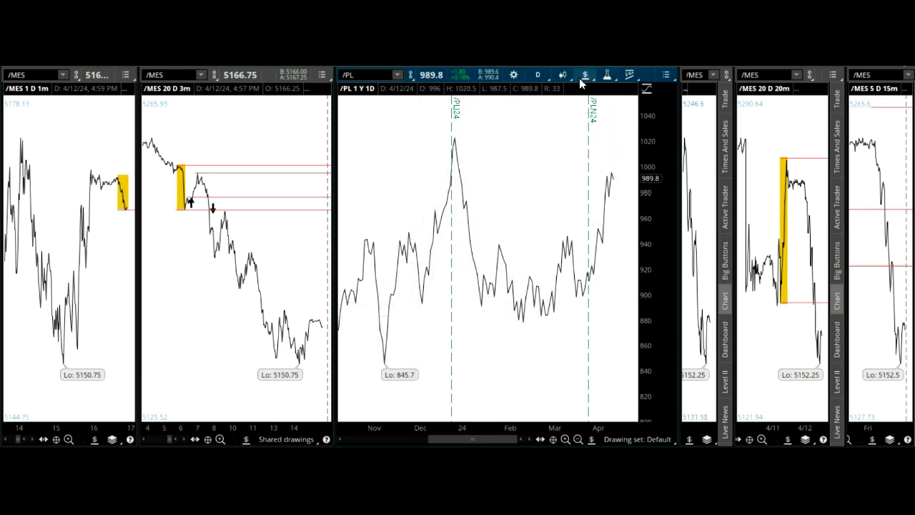
{"action": "left_click", "coordinate": [548, 81]}
Load 2,500oz miNY Silver Futures (/QI) in the main chart and focus on the period from about mid-March 2024 onward.
{"action": "left_click", "coordinate": [398, 75]}
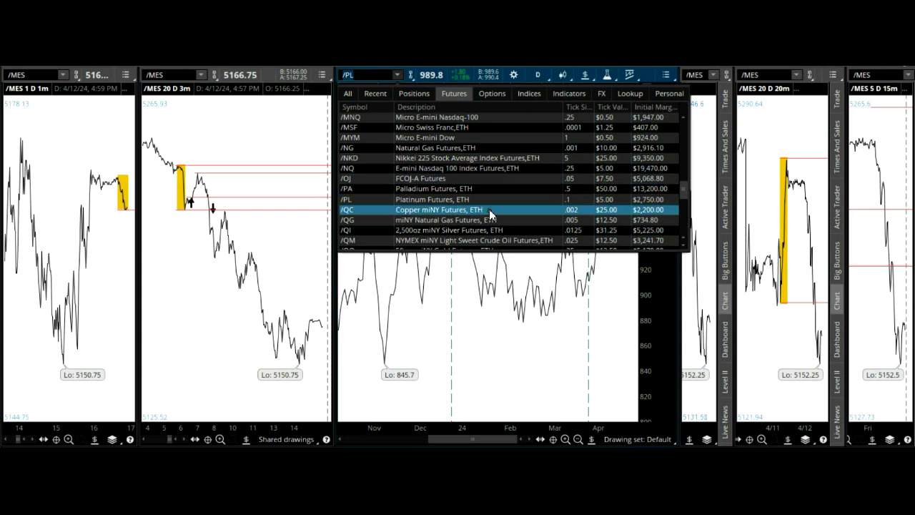
{"action": "left_click", "coordinate": [490, 231]}
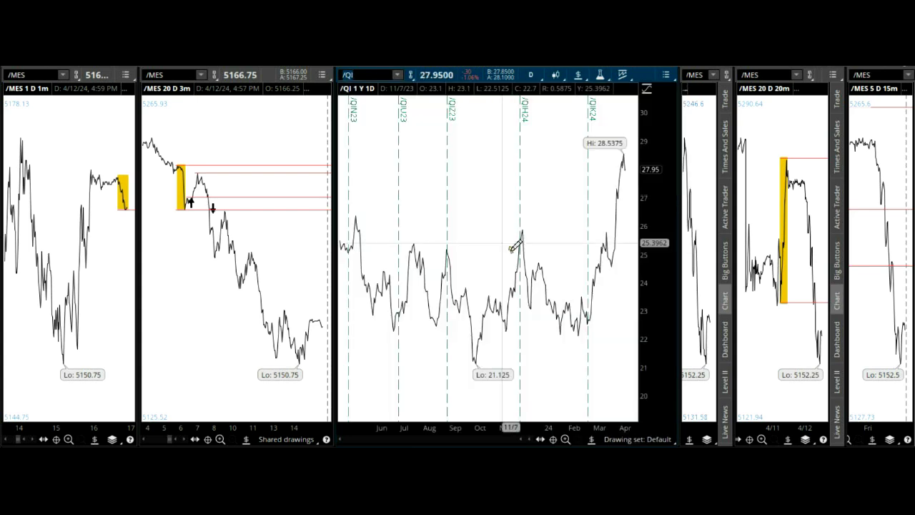
{"action": "left_click_drag", "start_coordinate": [608, 326], "coordinate": [667, 328]}
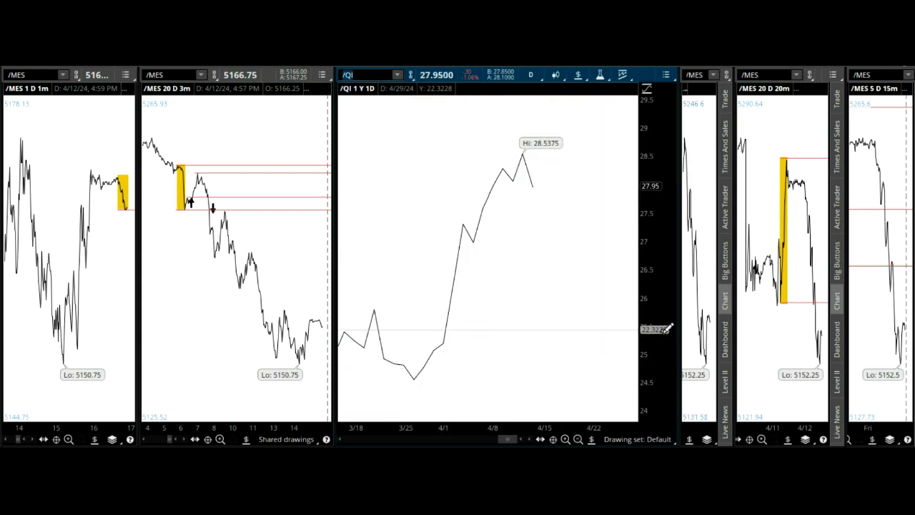
Draw a rectangle around the /QI rally from about March 25 to April 12, 2024, from about 24.45 to 28.55.
{"action": "left_click", "coordinate": [593, 440]}
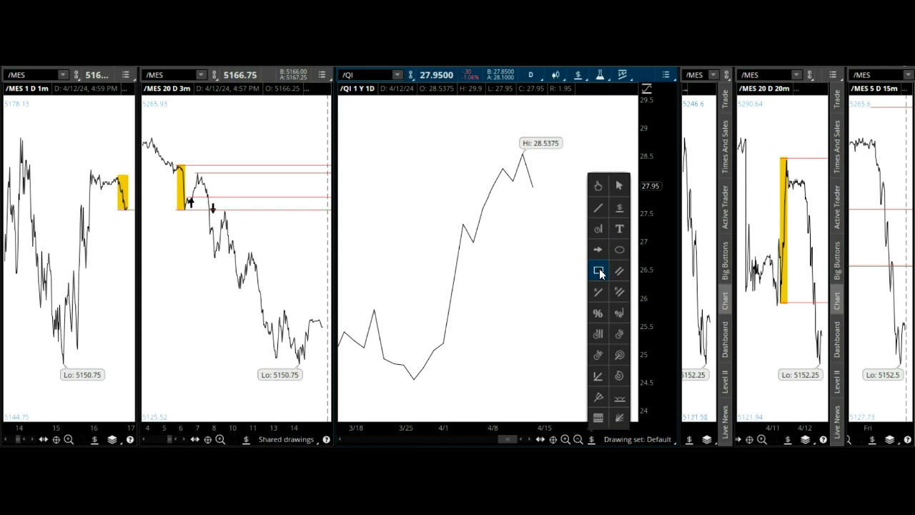
{"action": "left_click", "coordinate": [599, 272]}
{"action": "left_click", "coordinate": [404, 386]}
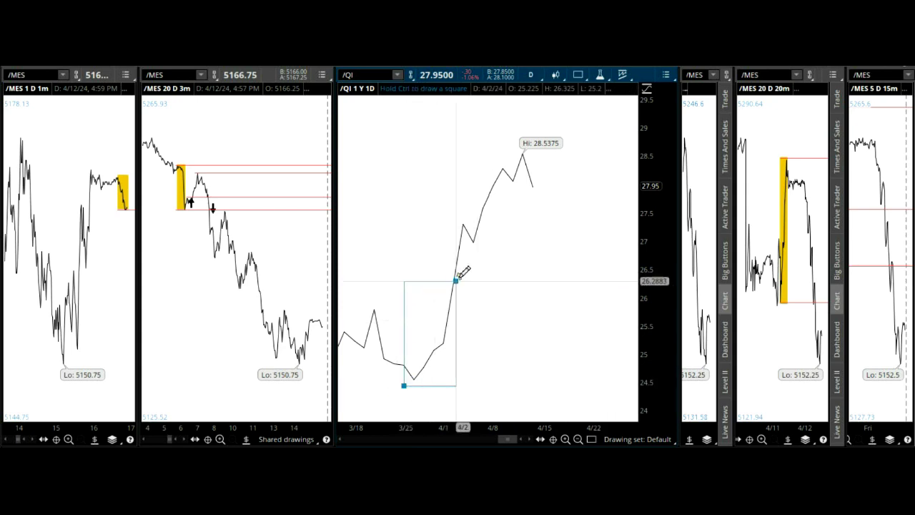
{"action": "left_click", "coordinate": [533, 152]}
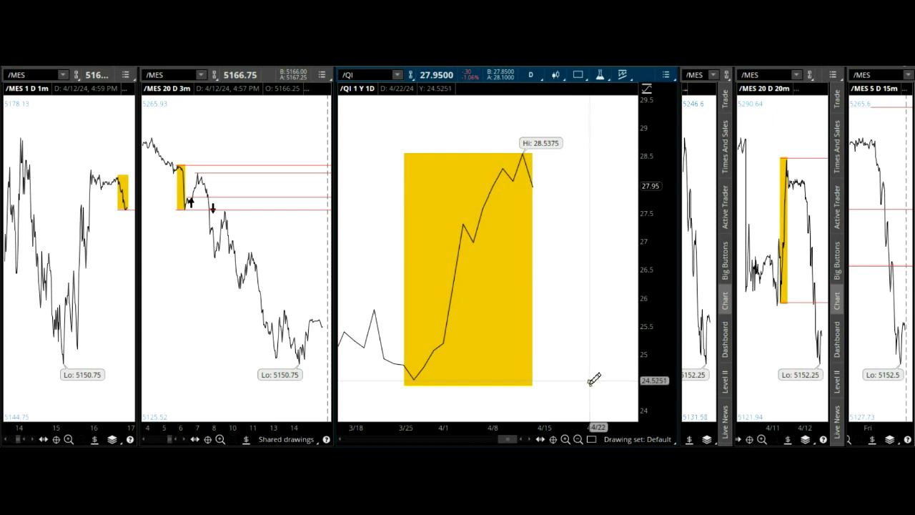
Place a downward arrow on the /QI chart beyond the rally zone, at about 24.6 near April 25.
{"action": "left_click", "coordinate": [591, 438]}
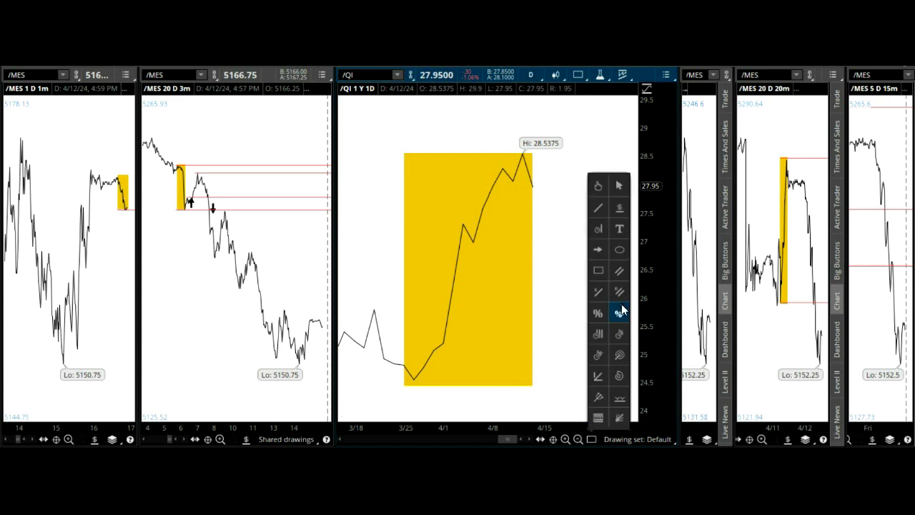
{"action": "left_click", "coordinate": [597, 248]}
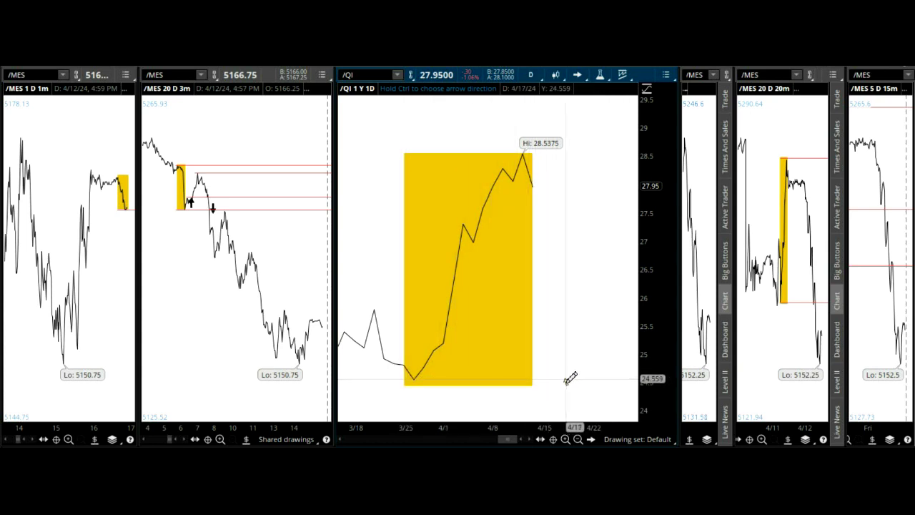
{"action": "left_click", "coordinate": [621, 379]}
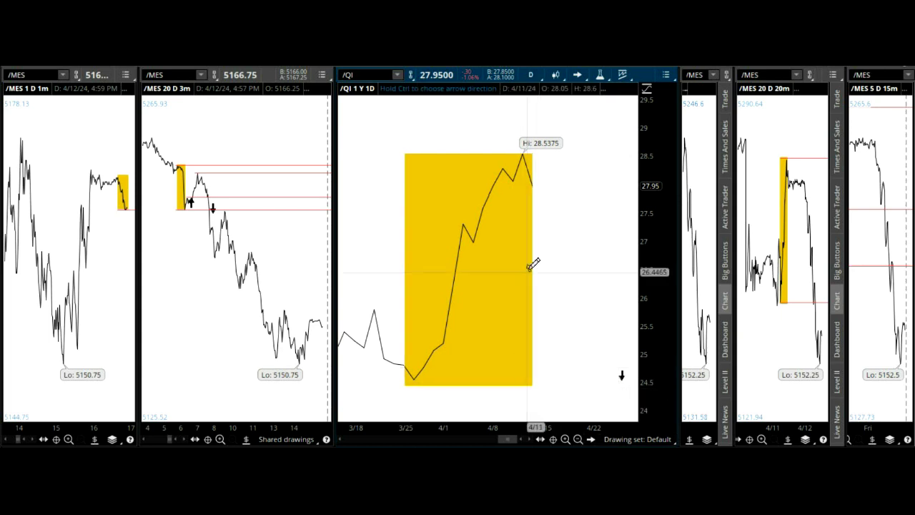
Place a downward arrow on the /QI chart just beyond the rally zone's high, at about 28.4 near April 15.
{"action": "left_click", "coordinate": [547, 165]}
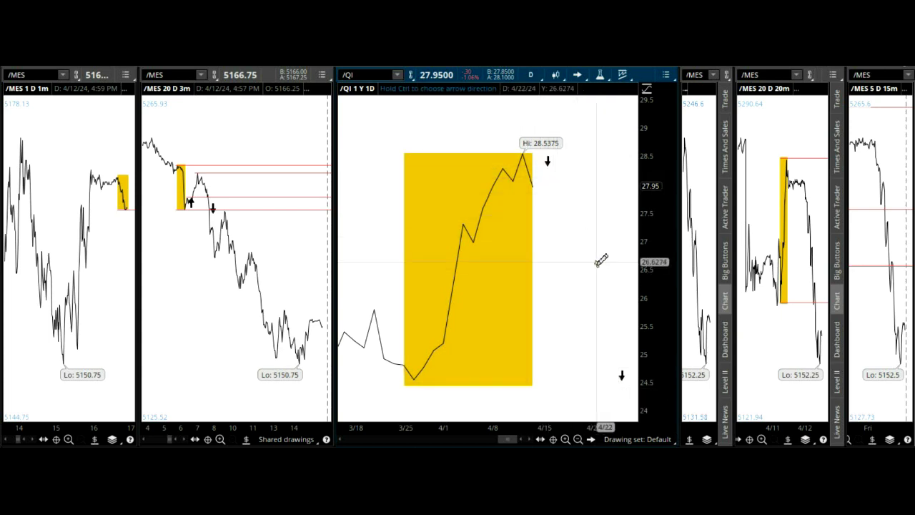
{"action": "left_click", "coordinate": [397, 76]}
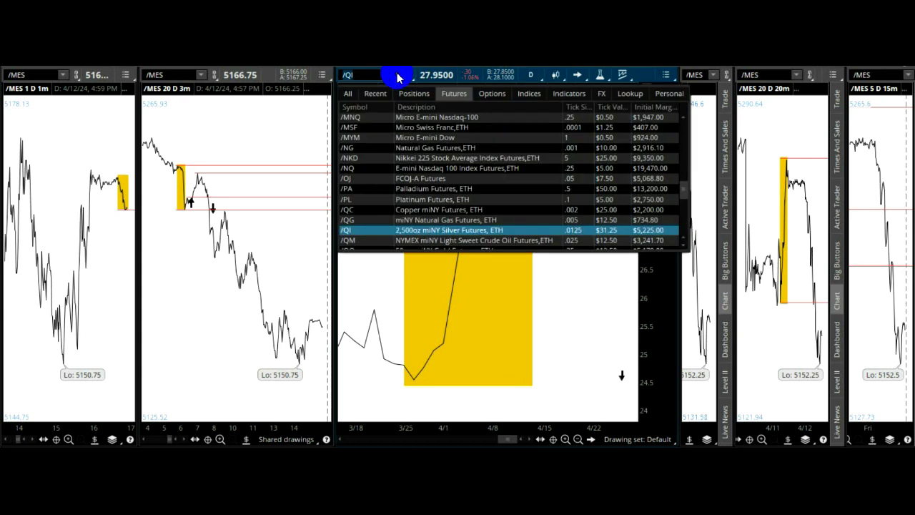
{"action": "scroll", "coordinate": [500, 183], "scroll_direction": "down", "scroll_amount": 1}
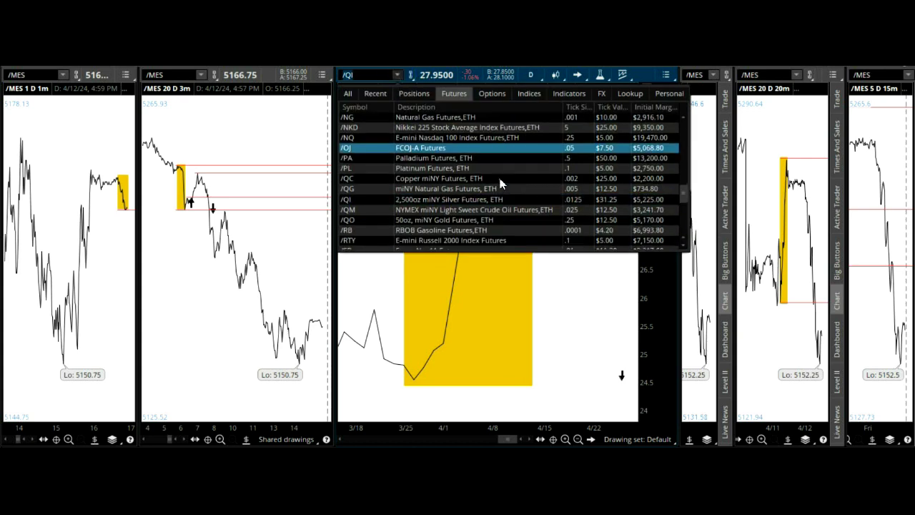
{"action": "scroll", "coordinate": [500, 183], "scroll_direction": "down", "scroll_amount": 1}
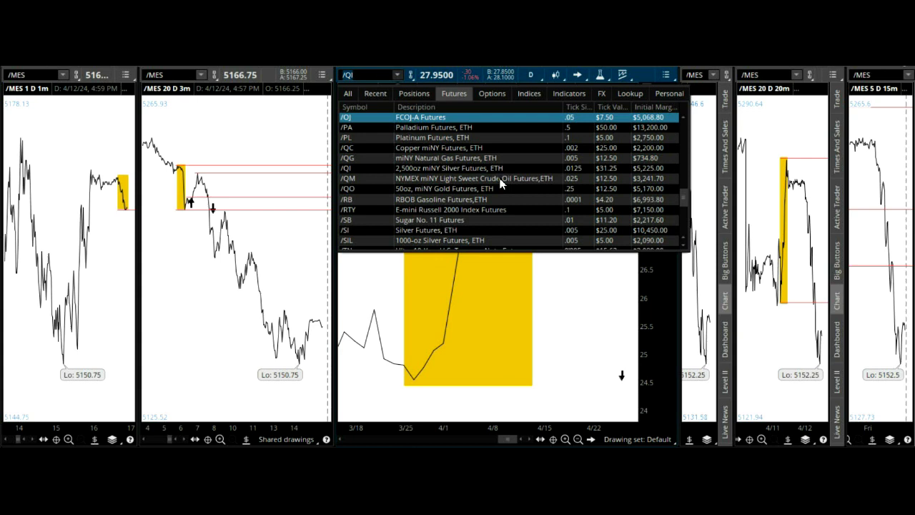
{"action": "scroll", "coordinate": [500, 184], "scroll_direction": "down", "scroll_amount": 1}
{"action": "left_click", "coordinate": [463, 189]}
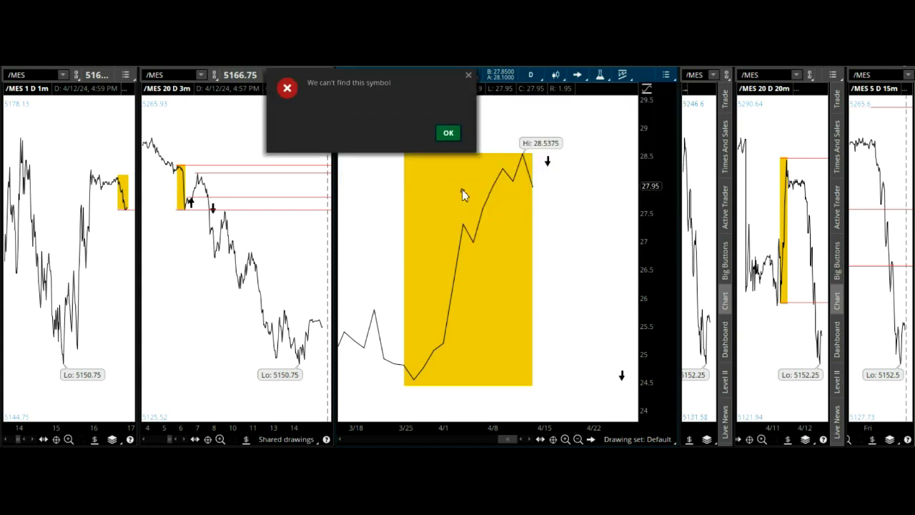
{"action": "left_click", "coordinate": [448, 133]}
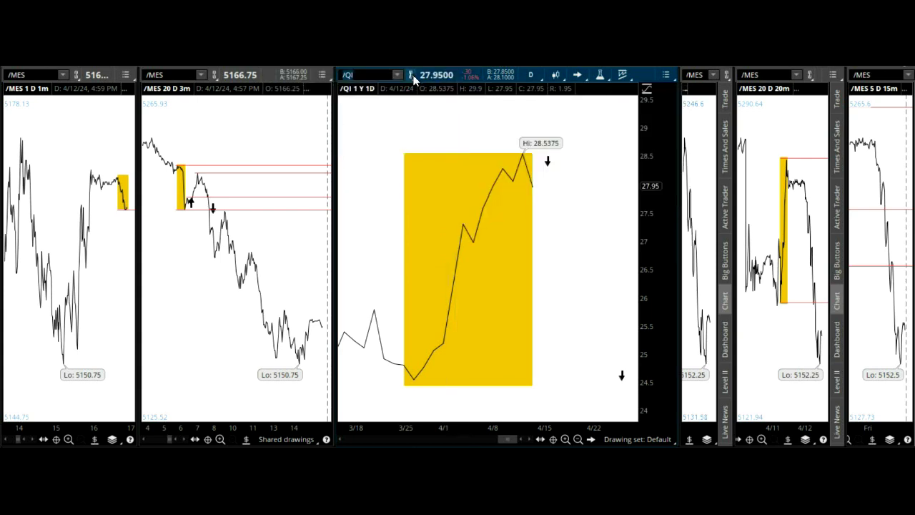
Load E-Mini Corn Futures (/XC) in the main chart and set it to the 3 Y : W time frame.
{"action": "left_click", "coordinate": [398, 75]}
{"action": "scroll", "coordinate": [501, 146], "scroll_direction": "down", "scroll_amount": 2}
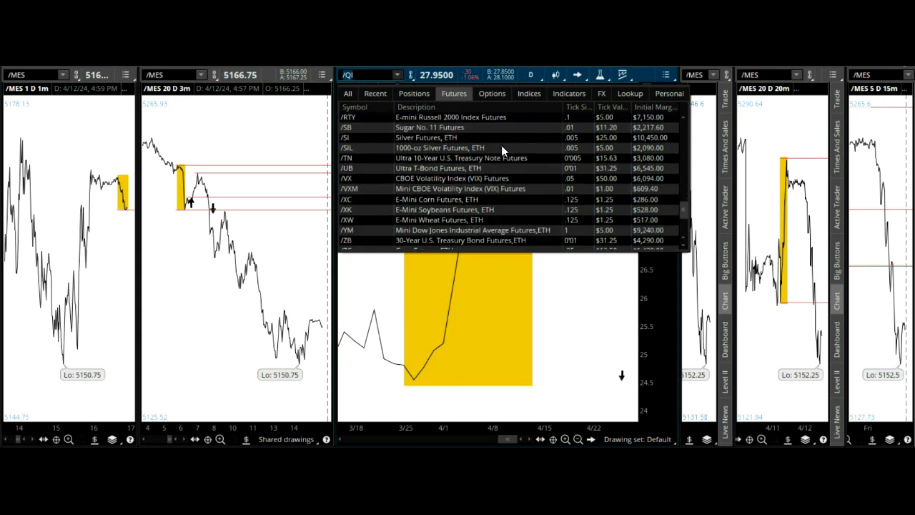
{"action": "left_click", "coordinate": [469, 200]}
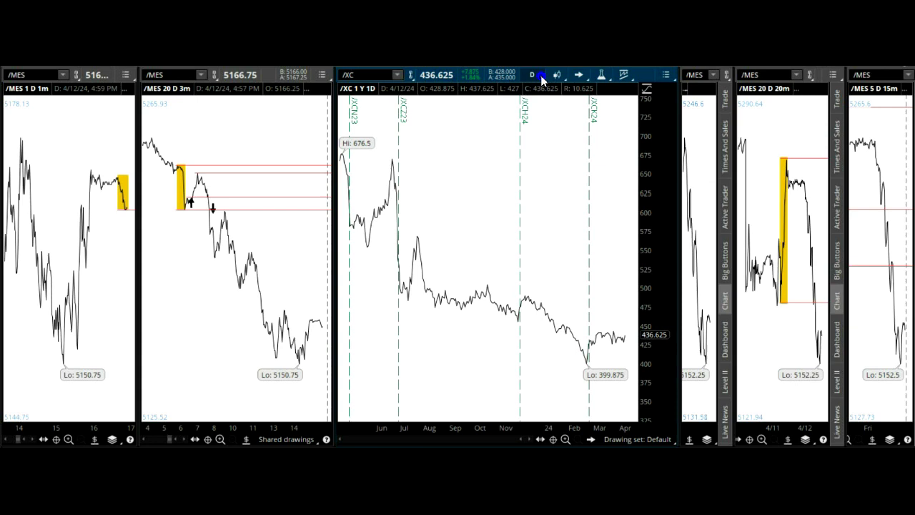
{"action": "left_click", "coordinate": [540, 75]}
{"action": "left_click", "coordinate": [502, 221]}
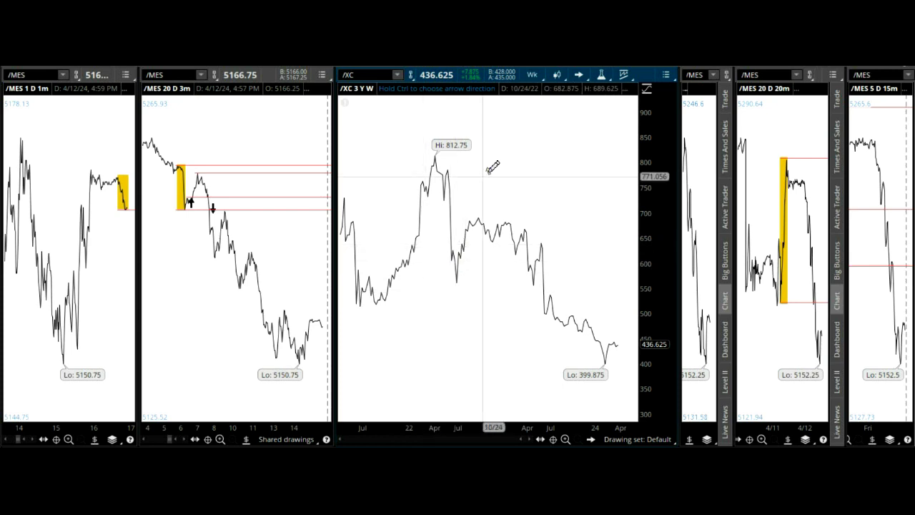
{"action": "left_click", "coordinate": [541, 77]}
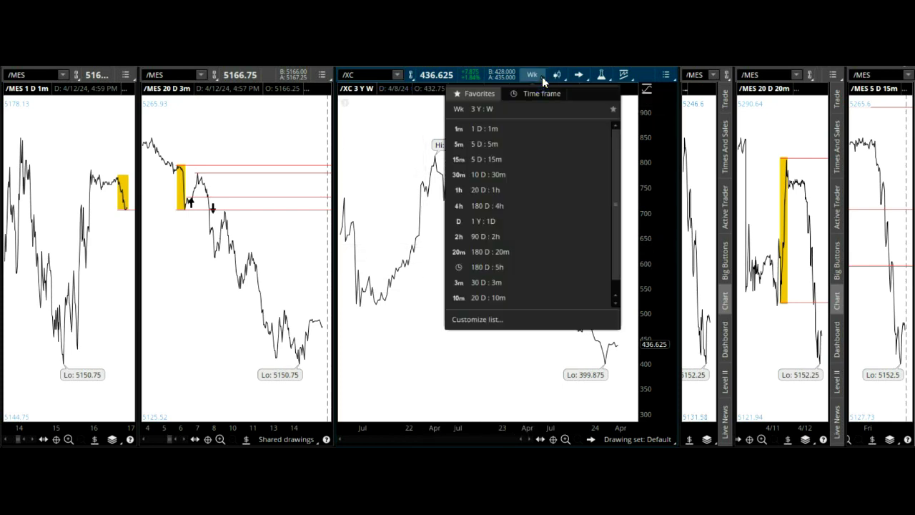
{"action": "left_click", "coordinate": [541, 76]}
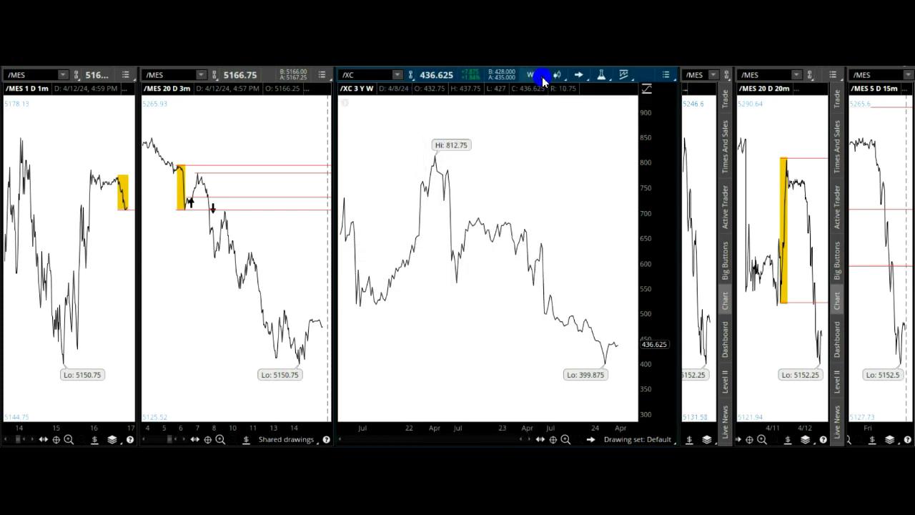
Load 30-Year U.S. Treasury Bond Futures (/ZB) in the main chart and focus on the period from about May 2023 onward.
{"action": "left_click", "coordinate": [398, 75]}
{"action": "scroll", "coordinate": [471, 151], "scroll_direction": "down", "scroll_amount": 2}
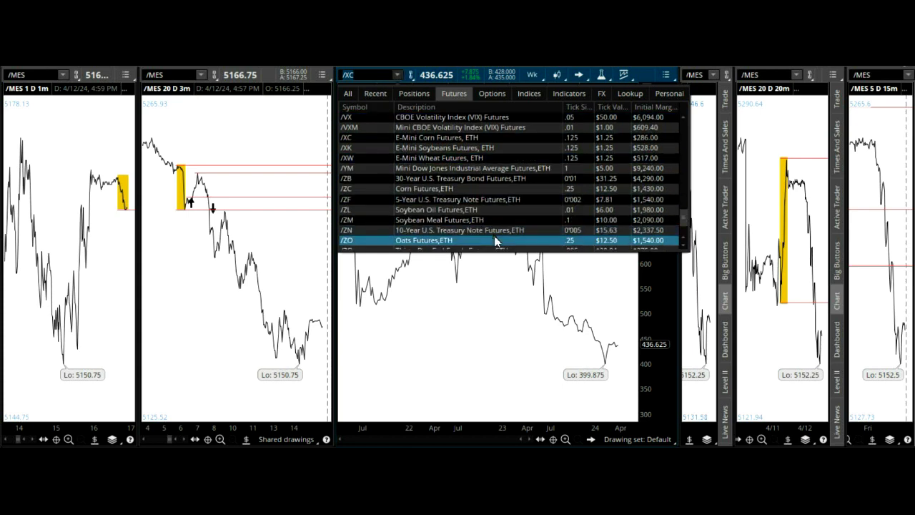
{"action": "left_click", "coordinate": [496, 178]}
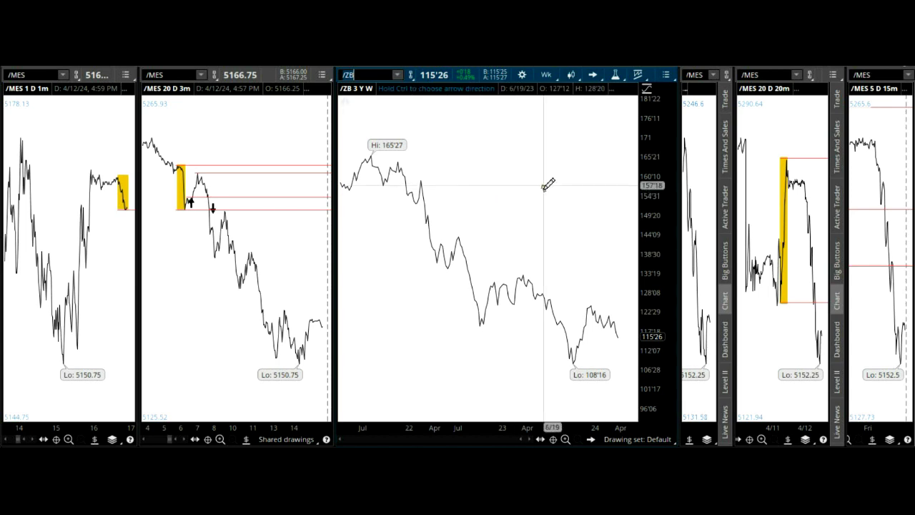
{"action": "left_click_drag", "start_coordinate": [534, 205], "coordinate": [654, 204]}
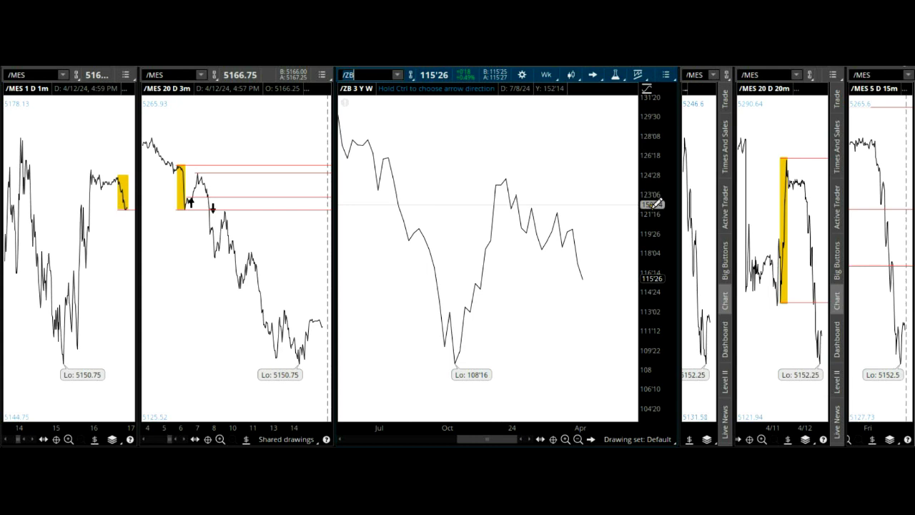
Draw a rectangle around the /ZB rally from about early October 2023 to early January 2024, from about 108'16 to 124'24.
{"action": "left_click", "coordinate": [591, 438]}
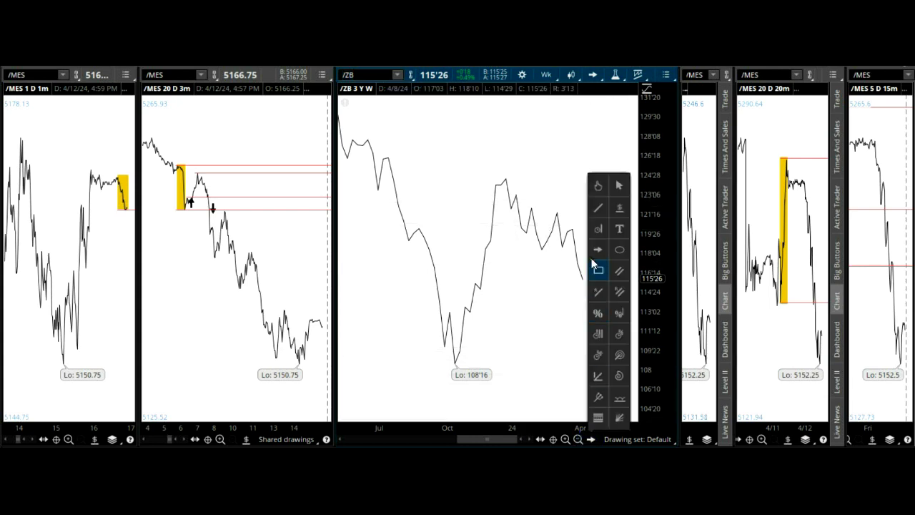
{"action": "left_click", "coordinate": [599, 270]}
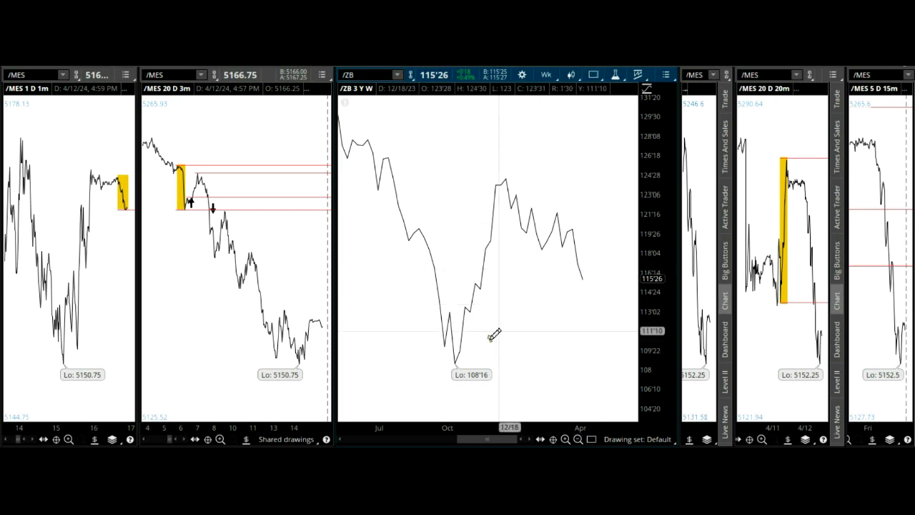
{"action": "left_click", "coordinate": [449, 365]}
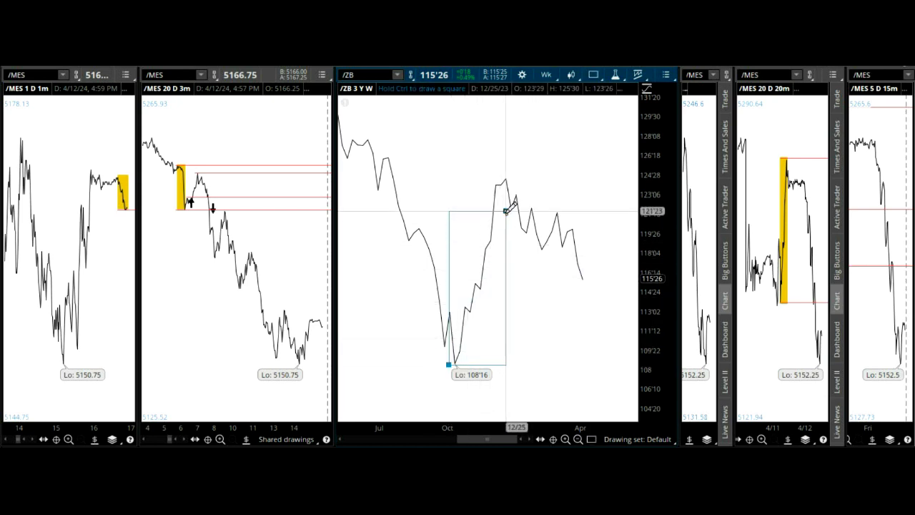
{"action": "left_click", "coordinate": [513, 176]}
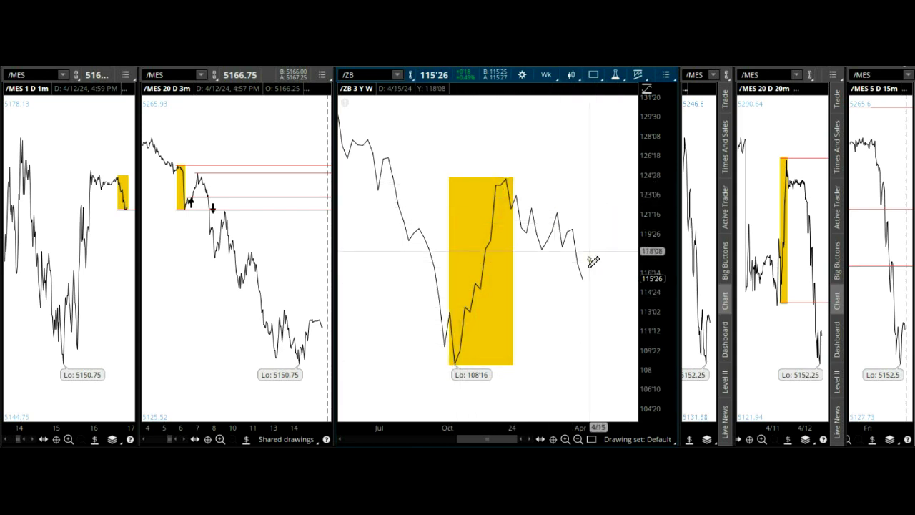
Place downward arrows on the /ZB chart beyond the rally zone, at about 124'24 near February 19 and 108'24 near mid-May 2024.
{"action": "left_click", "coordinate": [547, 178]}
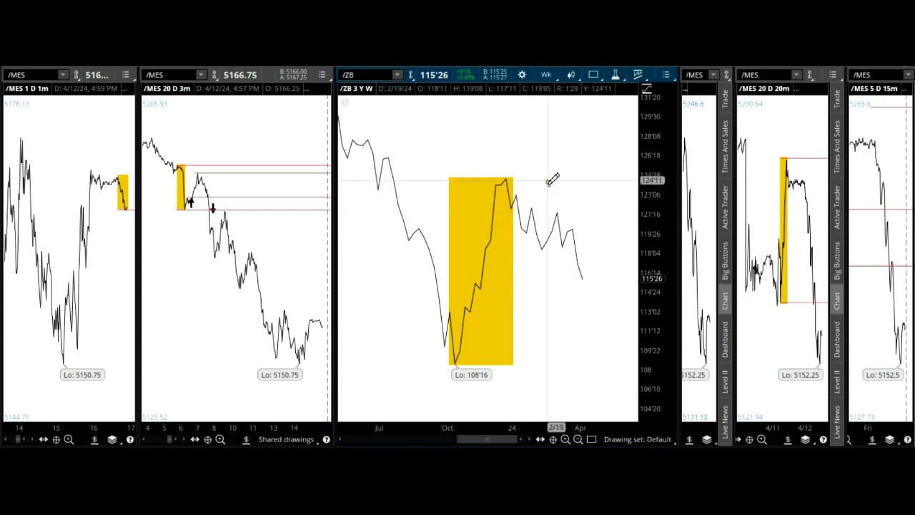
{"action": "left_click", "coordinate": [591, 438]}
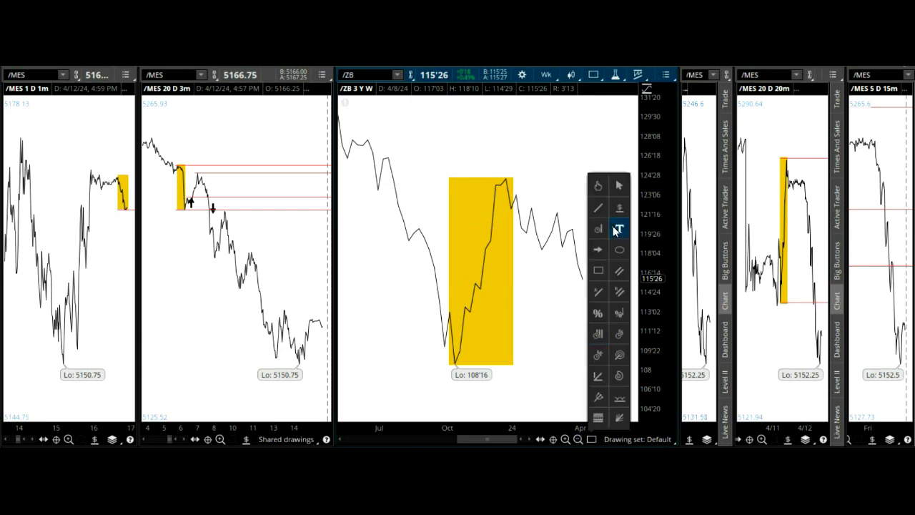
{"action": "left_click", "coordinate": [598, 251]}
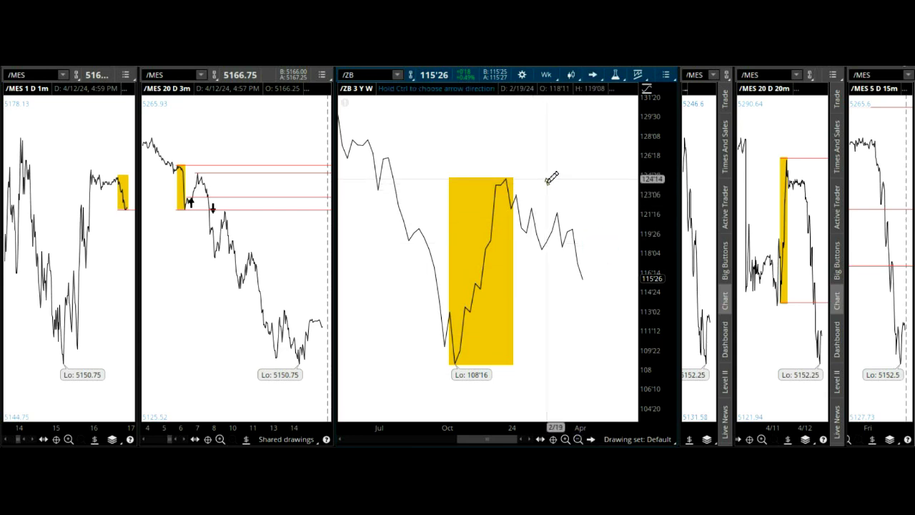
{"action": "left_click", "coordinate": [609, 361]}
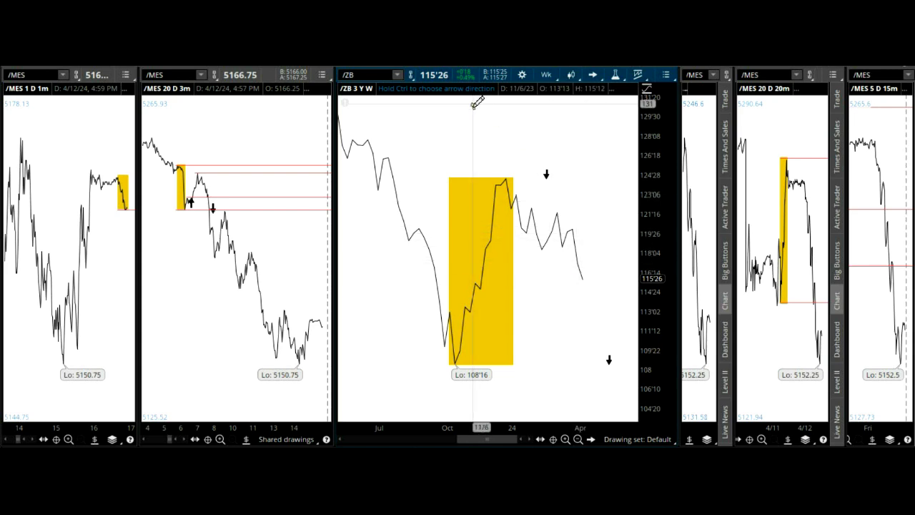
Load Oats Futures (/ZO) in the main chart.
{"action": "left_click", "coordinate": [397, 76]}
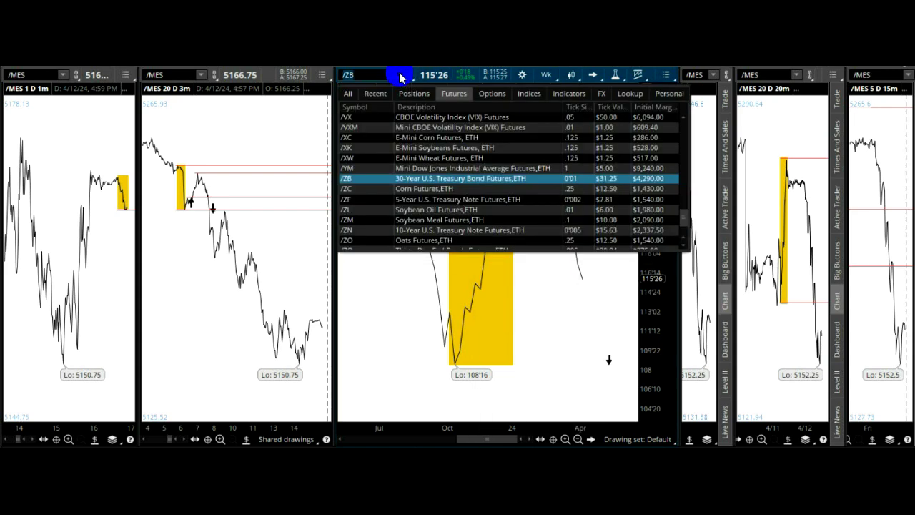
{"action": "scroll", "coordinate": [471, 153], "scroll_direction": "down", "scroll_amount": 1}
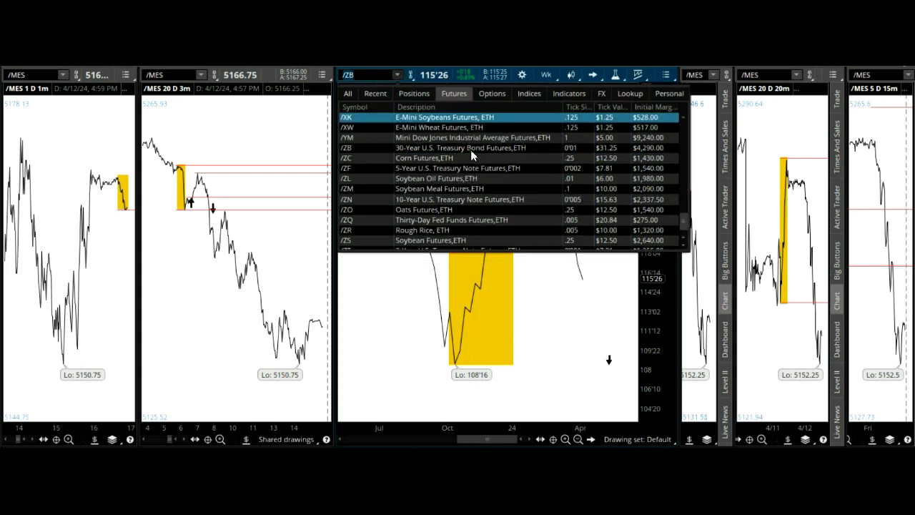
{"action": "left_click", "coordinate": [437, 211]}
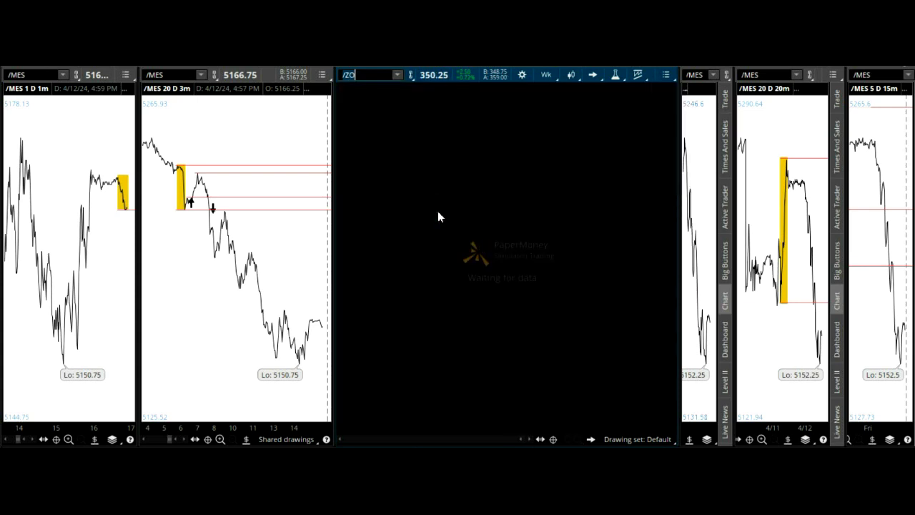
Set the /ZO chart to the 1 Y : 1D time frame and focus on the period from about October 2023 onward.
{"action": "left_click", "coordinate": [556, 78]}
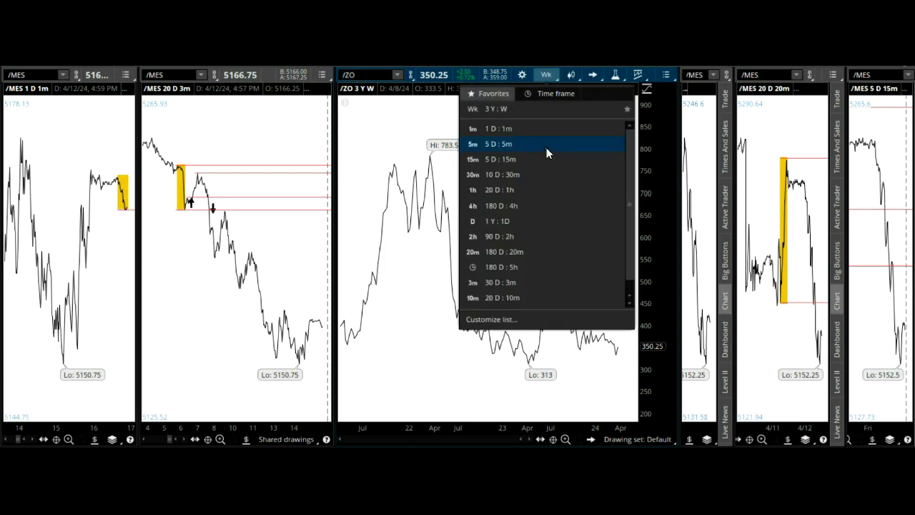
{"action": "left_click", "coordinate": [512, 223]}
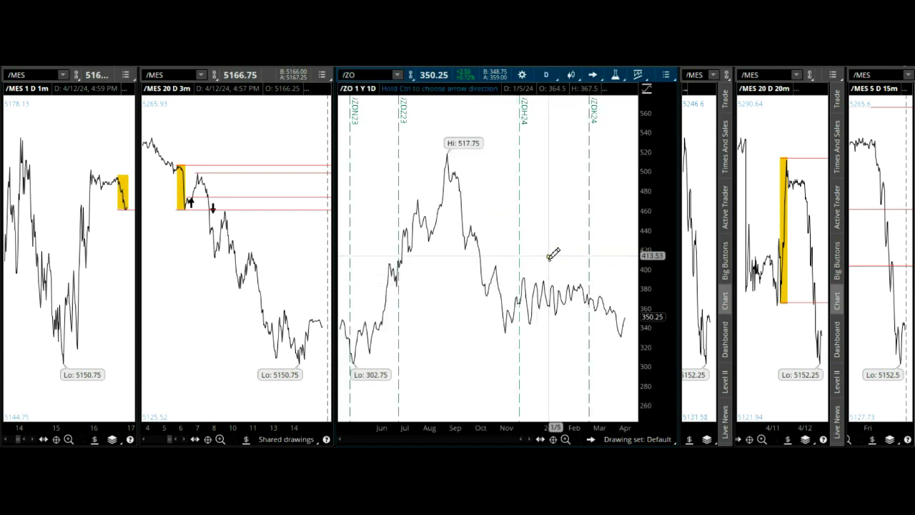
{"action": "left_click_drag", "start_coordinate": [476, 228], "coordinate": [669, 216]}
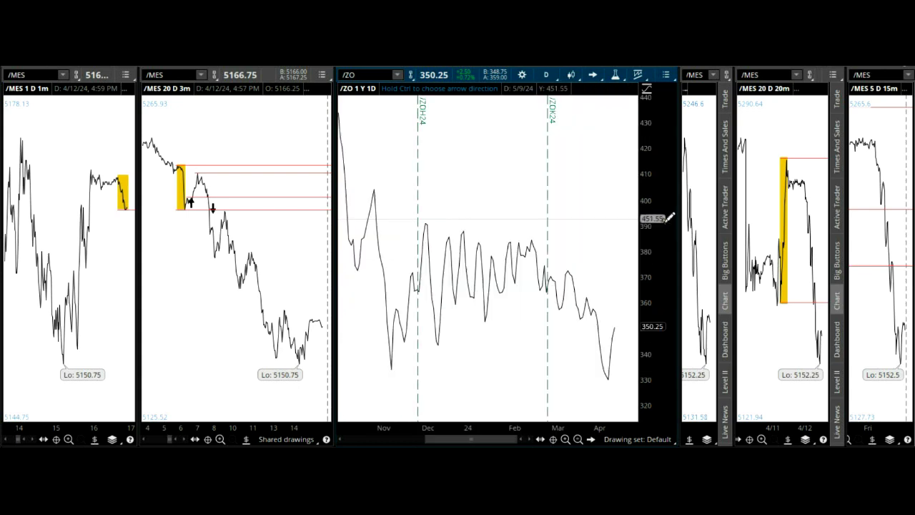
{"action": "left_click", "coordinate": [548, 75]}
{"action": "left_click", "coordinate": [553, 77]}
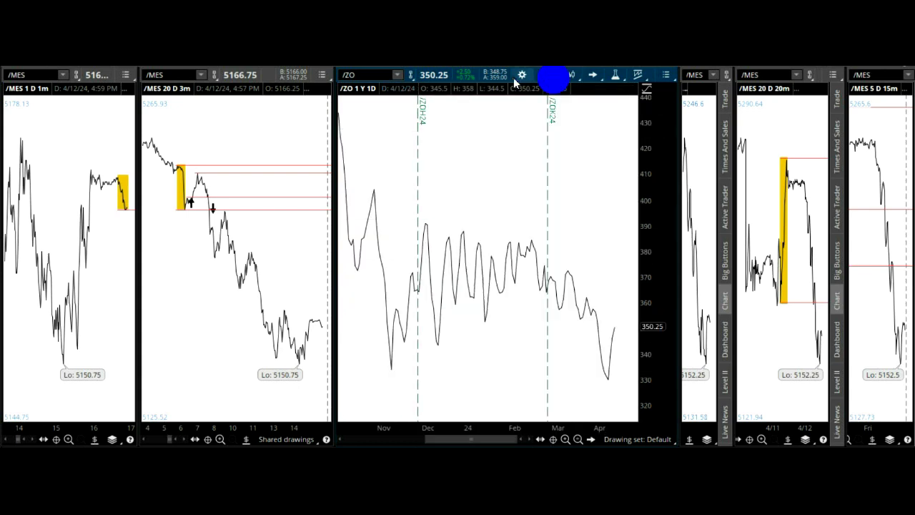
Browse the futures and recent symbol lists for another contract to chart, leaving /ZO loaded.
{"action": "left_click", "coordinate": [395, 74]}
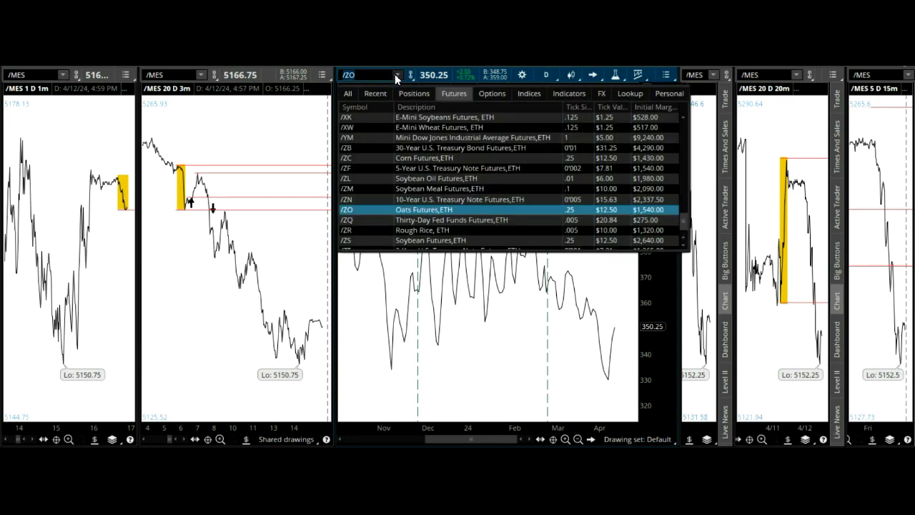
{"action": "scroll", "coordinate": [556, 180], "scroll_direction": "up", "scroll_amount": 10}
{"action": "scroll", "coordinate": [556, 180], "scroll_direction": "up", "scroll_amount": 10}
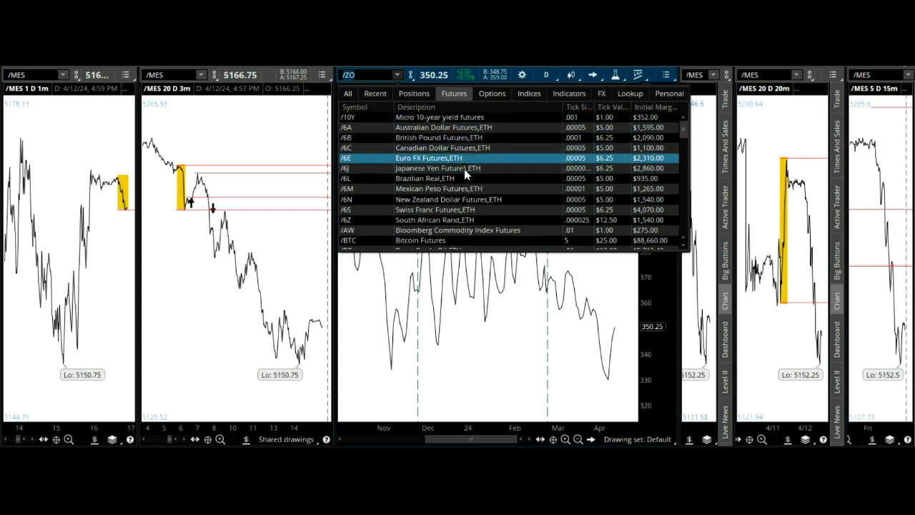
{"action": "scroll", "coordinate": [536, 167], "scroll_direction": "down", "scroll_amount": 2}
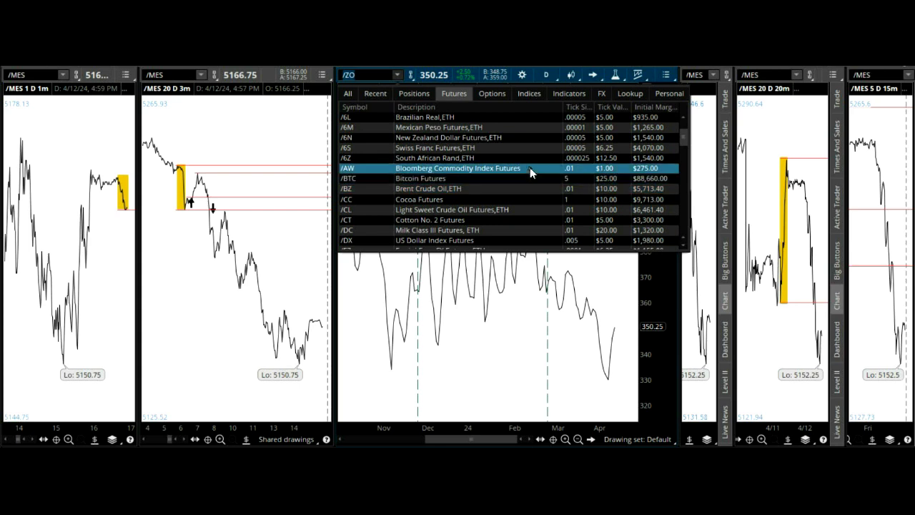
{"action": "scroll", "coordinate": [529, 166], "scroll_direction": "down", "scroll_amount": 1}
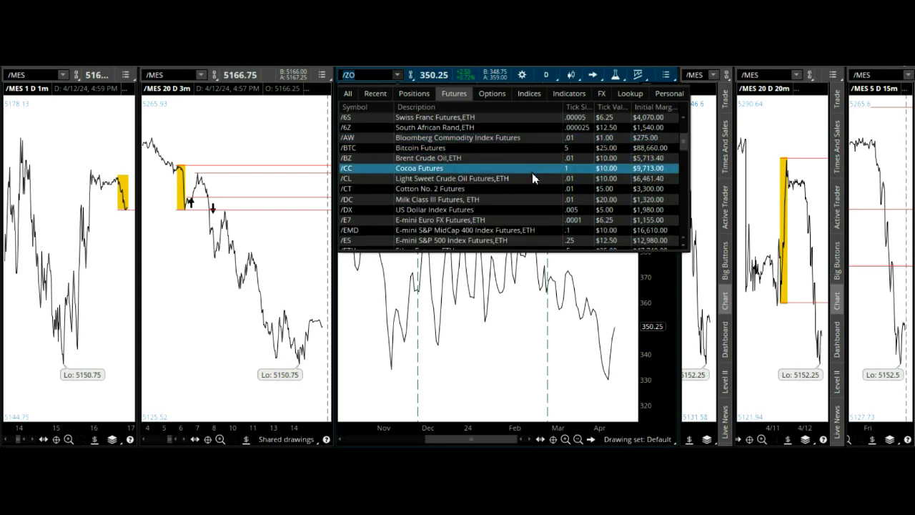
{"action": "scroll", "coordinate": [535, 184], "scroll_direction": "down", "scroll_amount": 1}
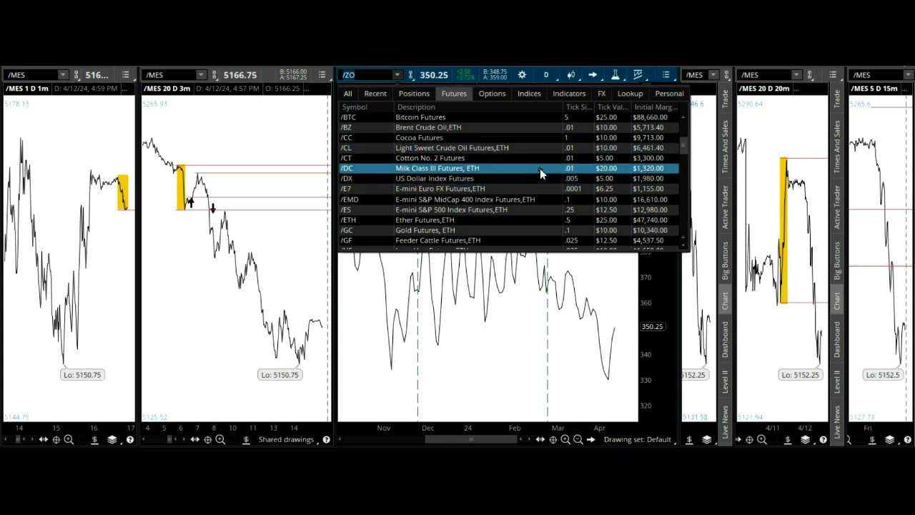
{"action": "scroll", "coordinate": [539, 168], "scroll_direction": "down", "scroll_amount": 1}
{"action": "scroll", "coordinate": [539, 168], "scroll_direction": "down", "scroll_amount": 1}
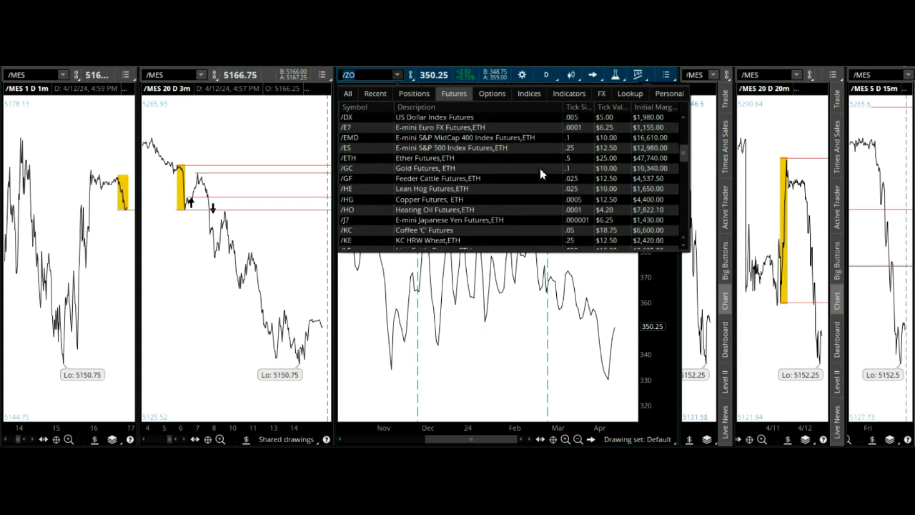
{"action": "scroll", "coordinate": [540, 174], "scroll_direction": "down", "scroll_amount": 2}
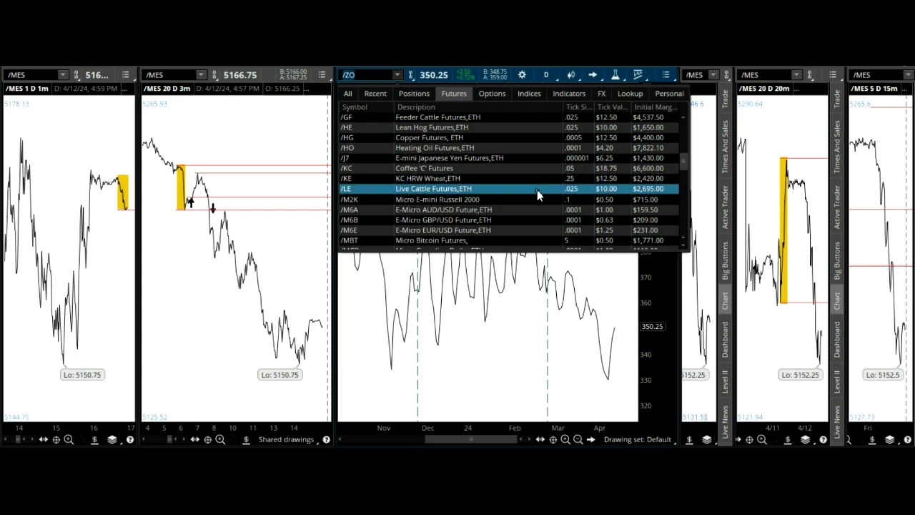
{"action": "scroll", "coordinate": [537, 189], "scroll_direction": "down", "scroll_amount": 1}
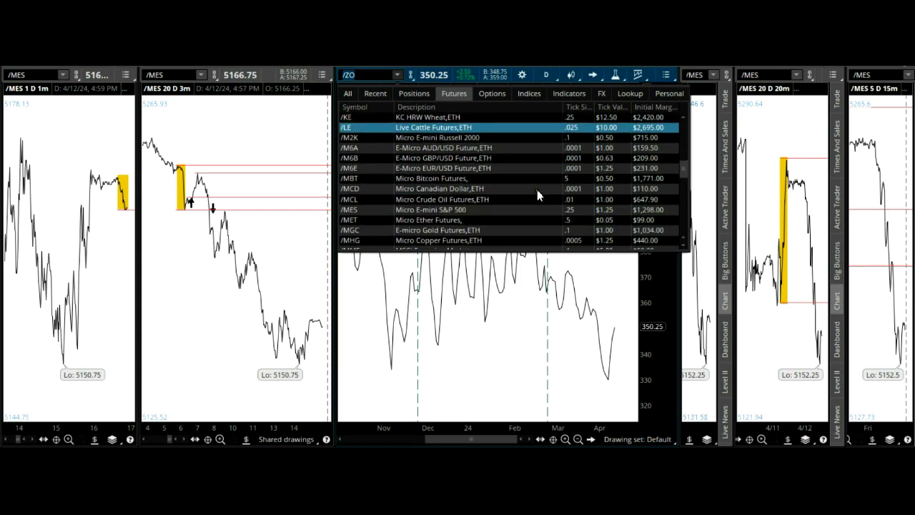
{"action": "scroll", "coordinate": [537, 189], "scroll_direction": "down", "scroll_amount": 2}
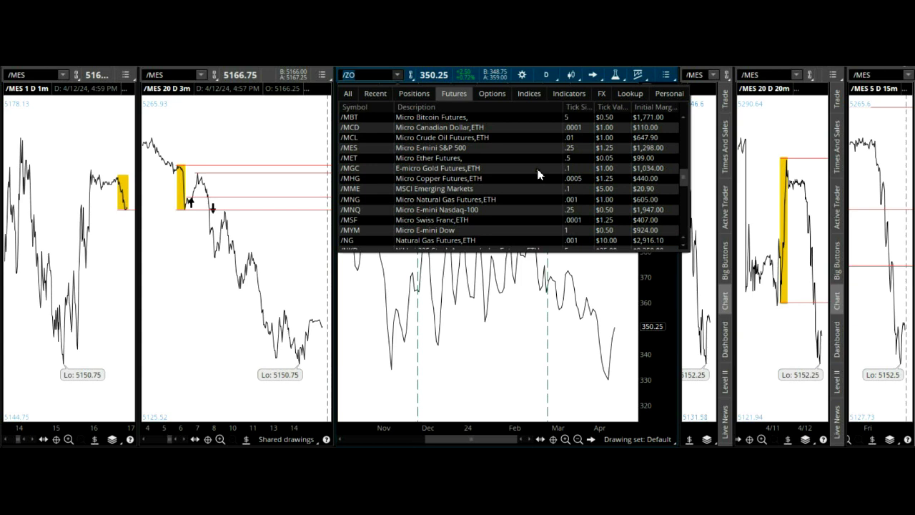
{"action": "scroll", "coordinate": [536, 174], "scroll_direction": "down", "scroll_amount": 1}
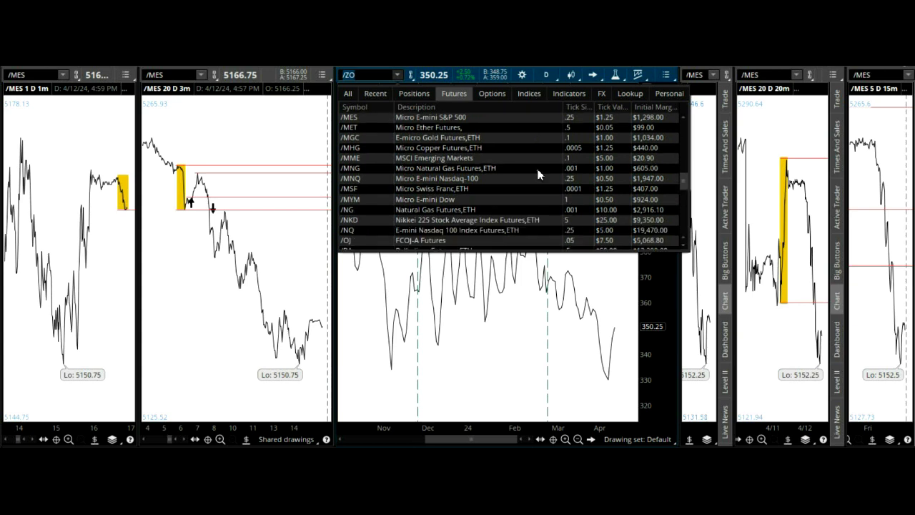
{"action": "left_click", "coordinate": [664, 289]}
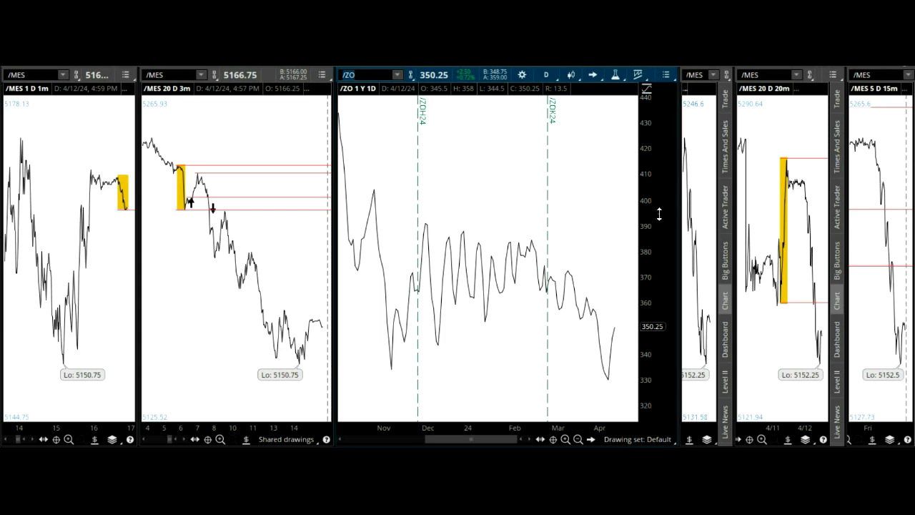
{"action": "left_click", "coordinate": [397, 74]}
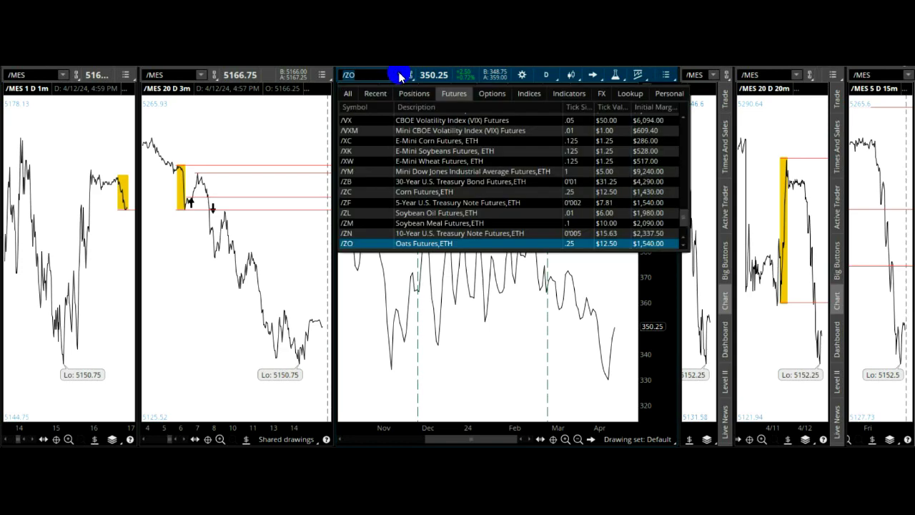
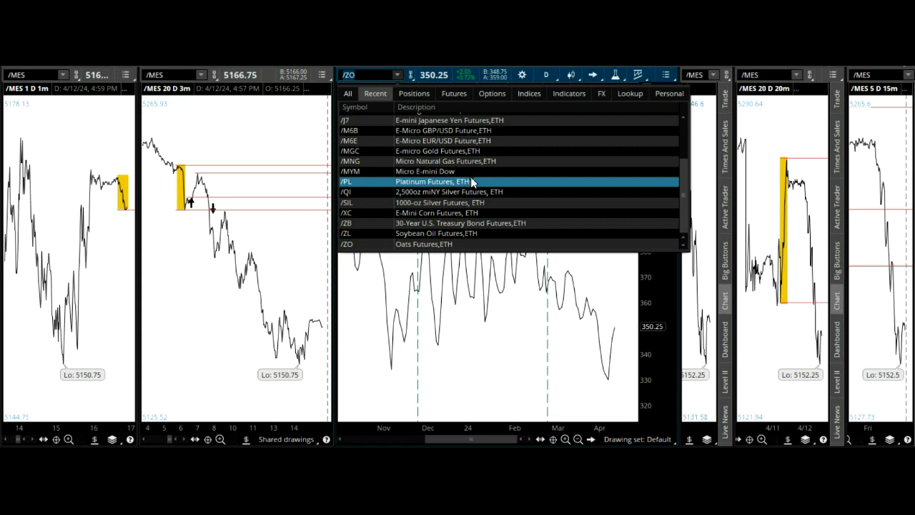
{"action": "key", "text": "Escape"}
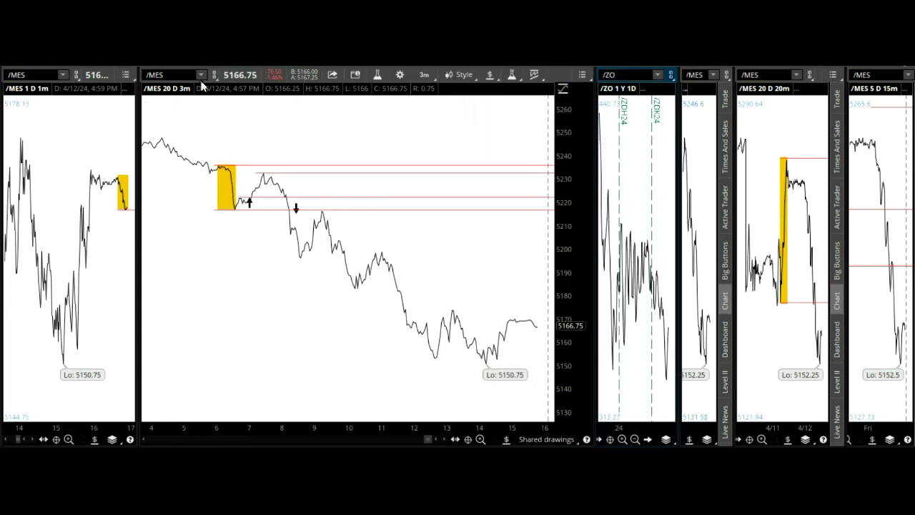
Set the /MES 20 D : 3m chart to the 3 Y : W time frame and focus on the period from about May 2023 onward.
{"action": "left_click", "coordinate": [426, 75]}
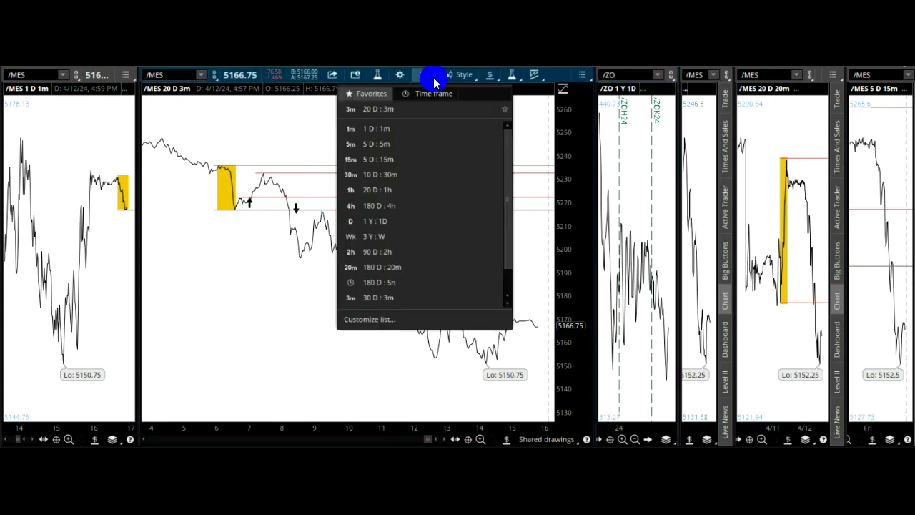
{"action": "left_click", "coordinate": [398, 235]}
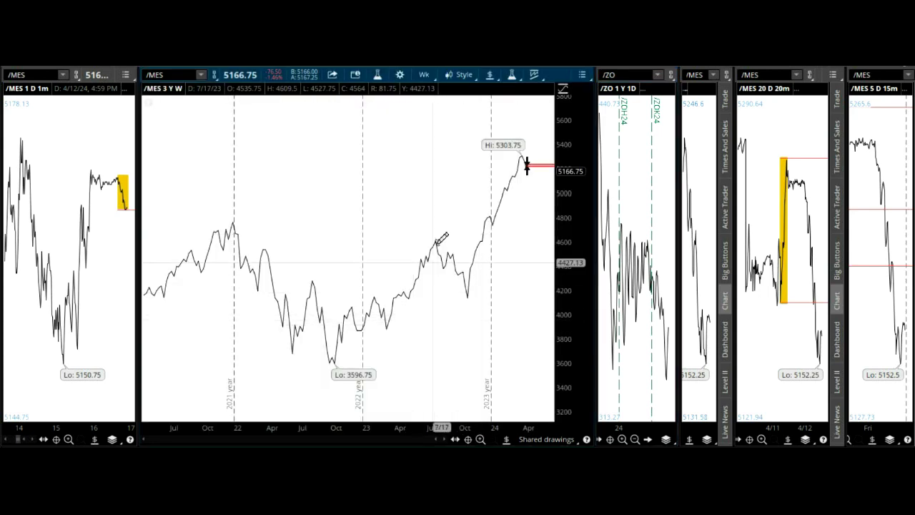
{"action": "left_click_drag", "start_coordinate": [400, 229], "coordinate": [588, 227]}
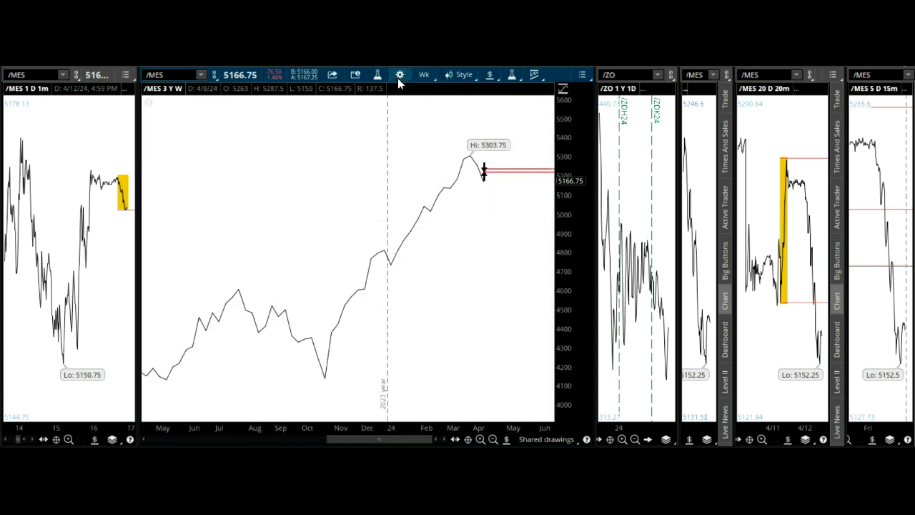
Set the /MES chart to a 20-year interval with monthly aggregation and focus on the period from about early 2023 onward.
{"action": "left_click", "coordinate": [429, 75]}
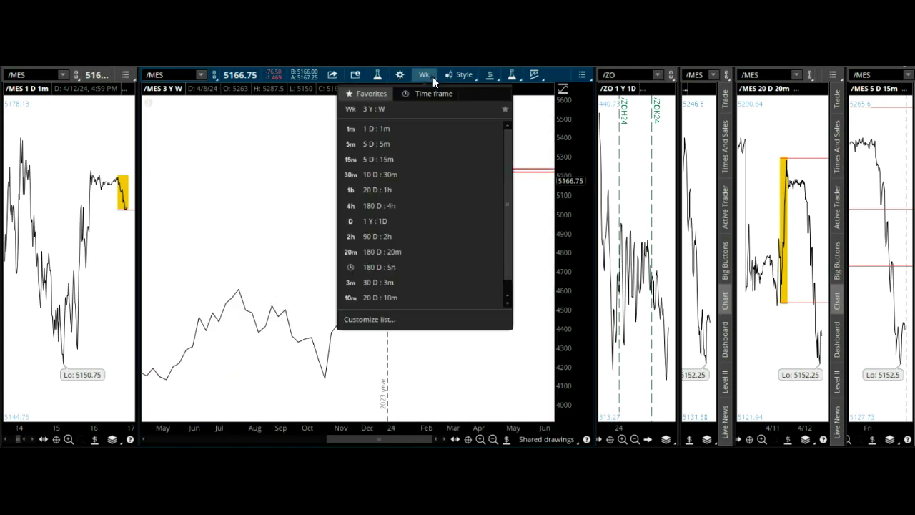
{"action": "left_click", "coordinate": [432, 91]}
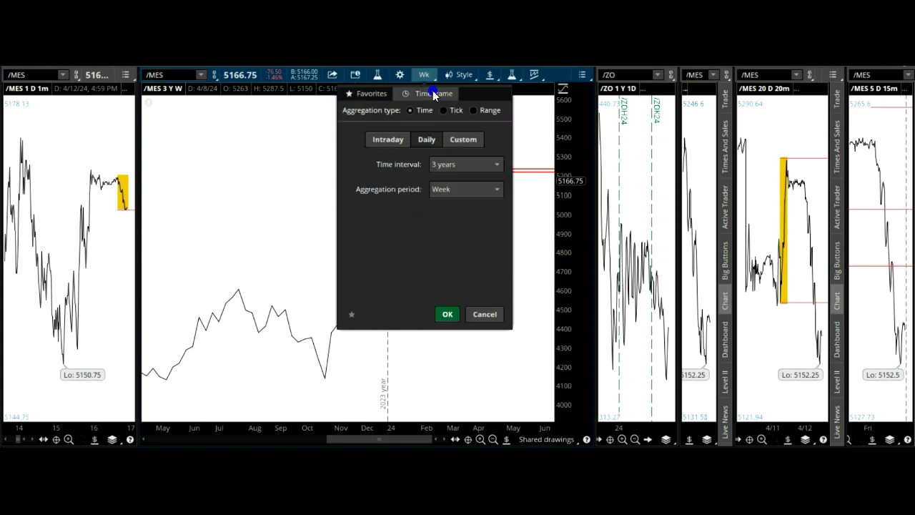
{"action": "left_click", "coordinate": [498, 191]}
{"action": "left_click", "coordinate": [472, 274]}
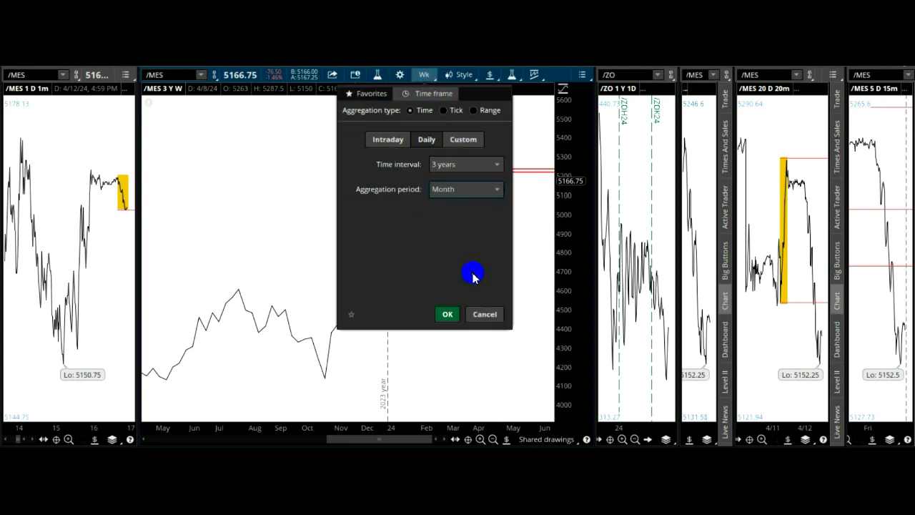
{"action": "left_click", "coordinate": [499, 165]}
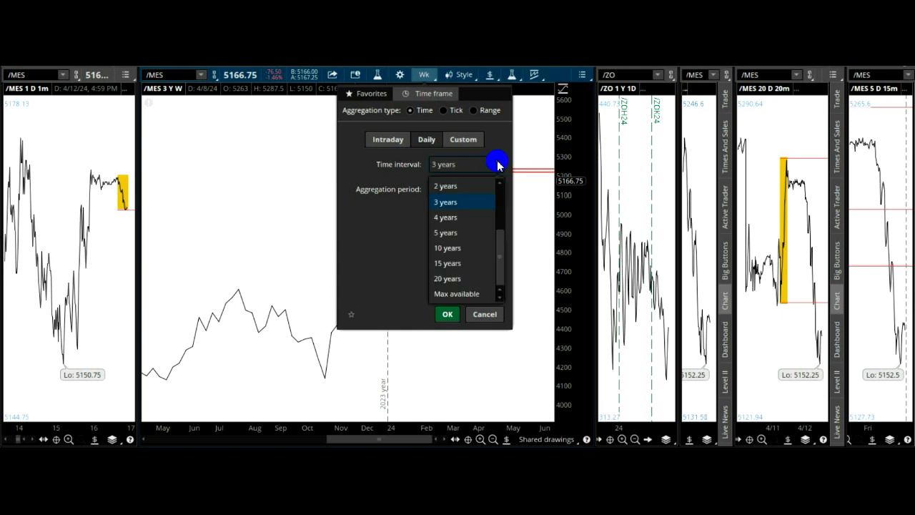
{"action": "left_click", "coordinate": [470, 278]}
{"action": "left_click", "coordinate": [443, 315]}
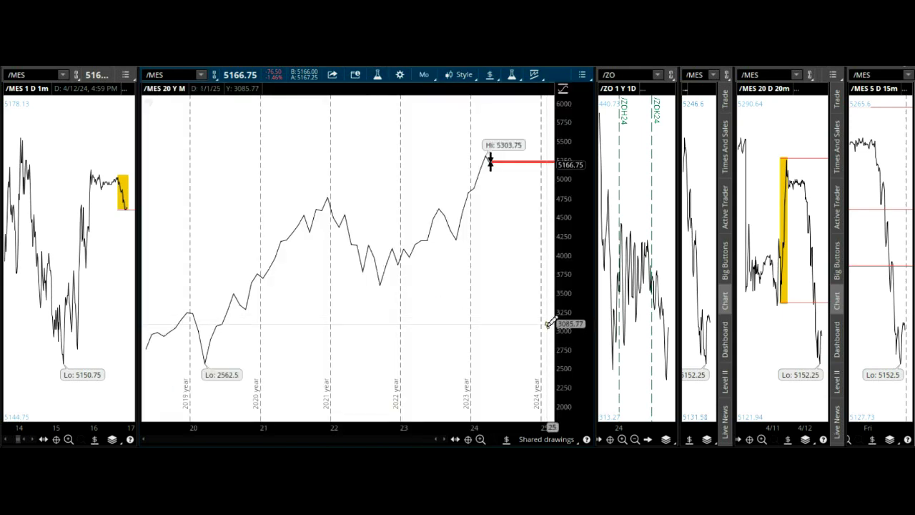
{"action": "left_click_drag", "start_coordinate": [408, 321], "coordinate": [564, 330]}
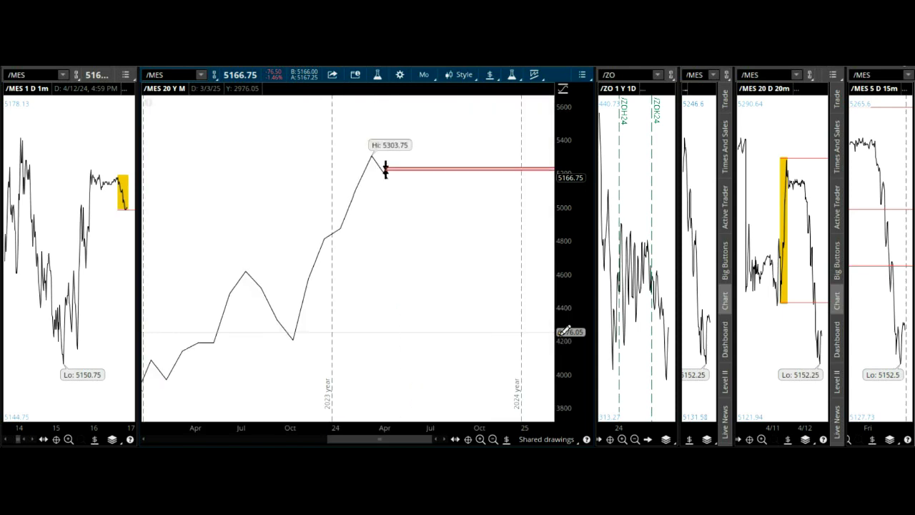
Clear the whole drawing set from the monthly /MES chart.
{"action": "right_click", "coordinate": [439, 205]}
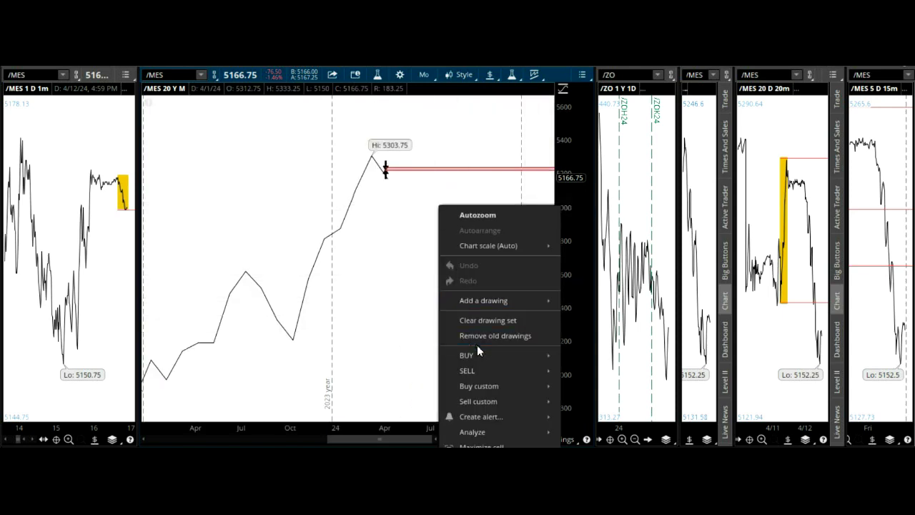
{"action": "left_click", "coordinate": [480, 320]}
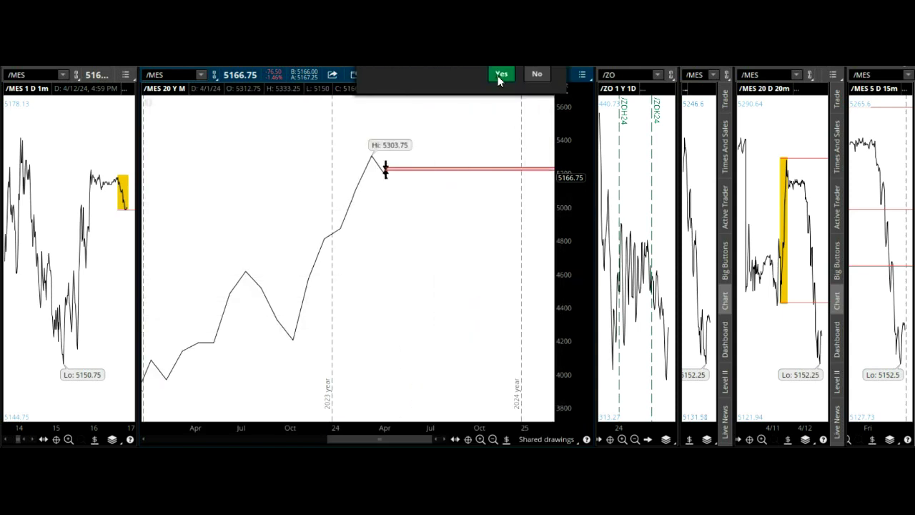
{"action": "left_click", "coordinate": [498, 74]}
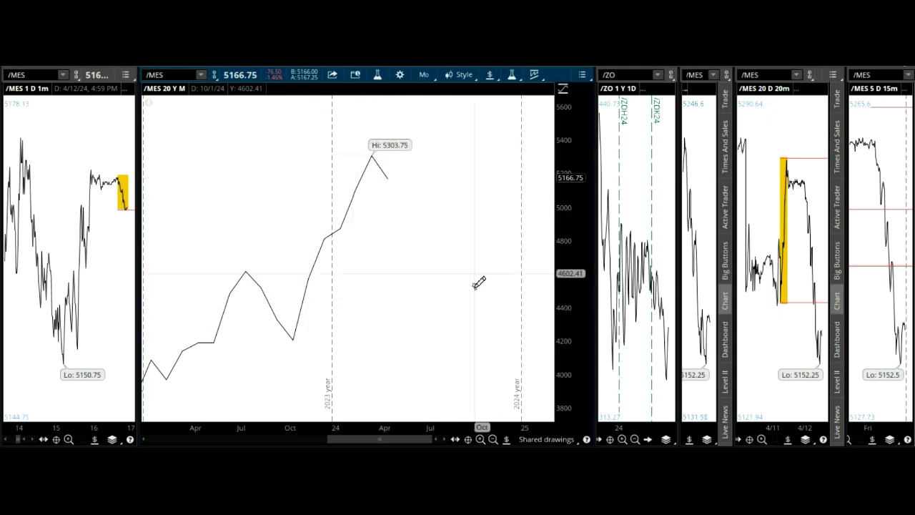
Draw a rectangle around the /MES rally from about October 2023 to April 2024, from about 4100 to 5315.
{"action": "left_click", "coordinate": [506, 437]}
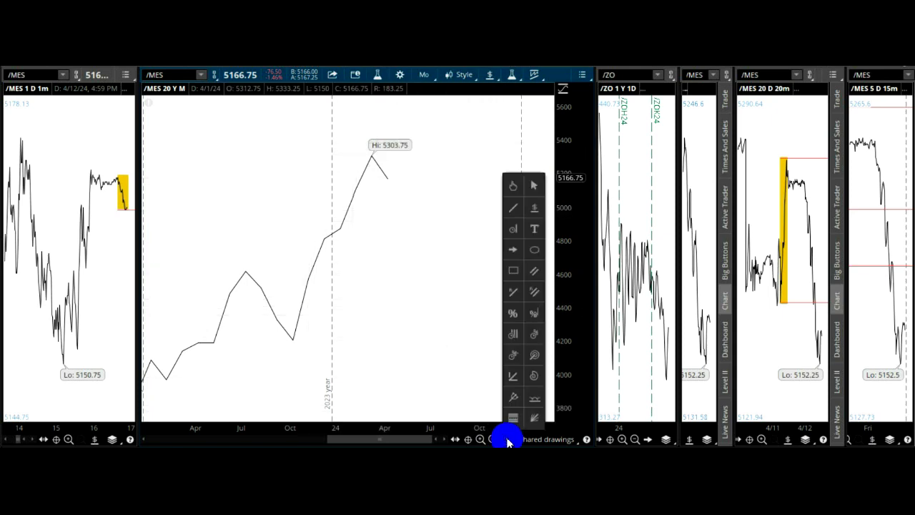
{"action": "left_click", "coordinate": [513, 270]}
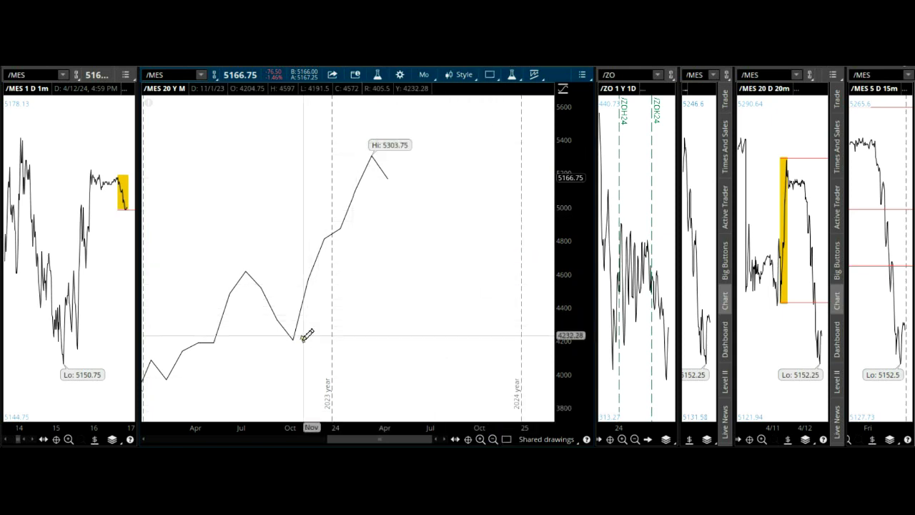
{"action": "mouse_move", "coordinate": [282, 357]}
{"action": "left_mouse_down"}
{"action": "mouse_move", "coordinate": [377, 151]}
{"action": "mouse_move", "coordinate": [389, 154]}
{"action": "left_mouse_up"}
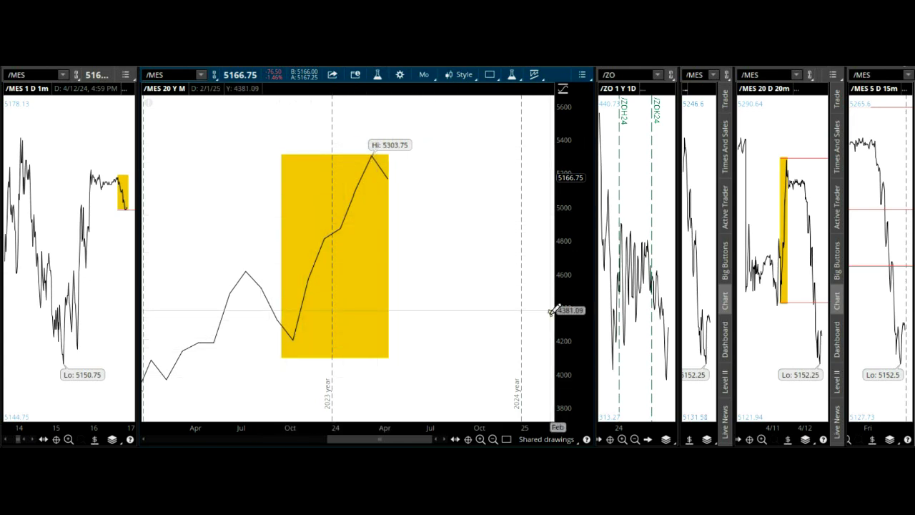
Draw a short trendline just under the /MES price line inside the rally, from about 4770 in December 2023 to 4828 in January 2024.
{"action": "left_click", "coordinate": [508, 441]}
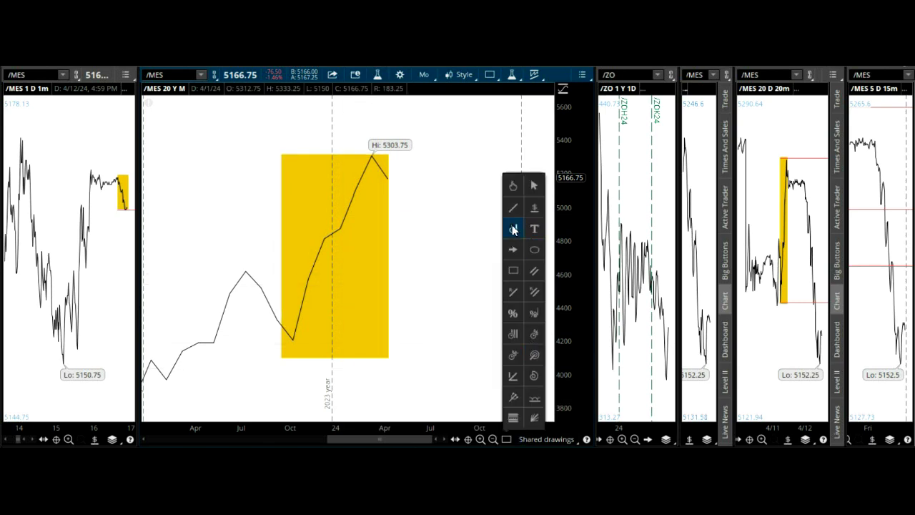
{"action": "left_click", "coordinate": [513, 208]}
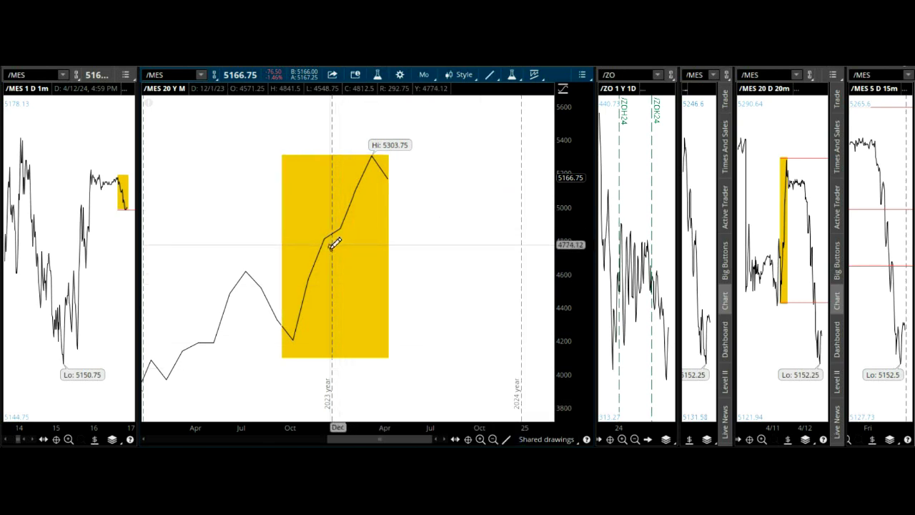
{"action": "left_click", "coordinate": [327, 246]}
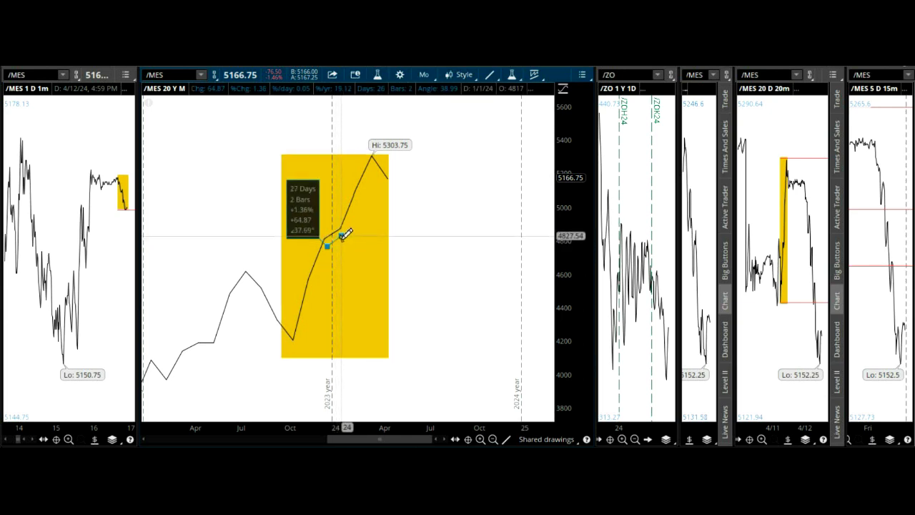
{"action": "left_click", "coordinate": [342, 235]}
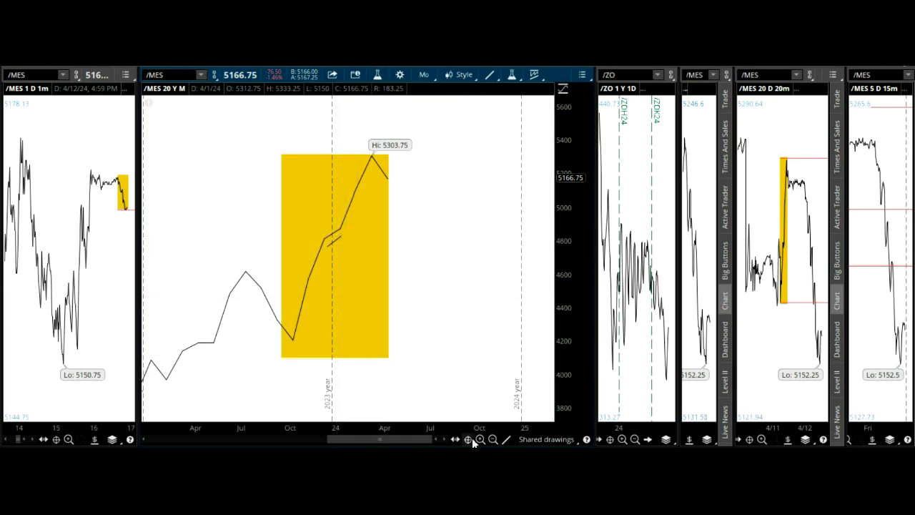
Draw horizontal price levels on the monthly /MES chart at the rally's high, about 5305, and at its October 2023 low, about 4190.
{"action": "left_click", "coordinate": [506, 439]}
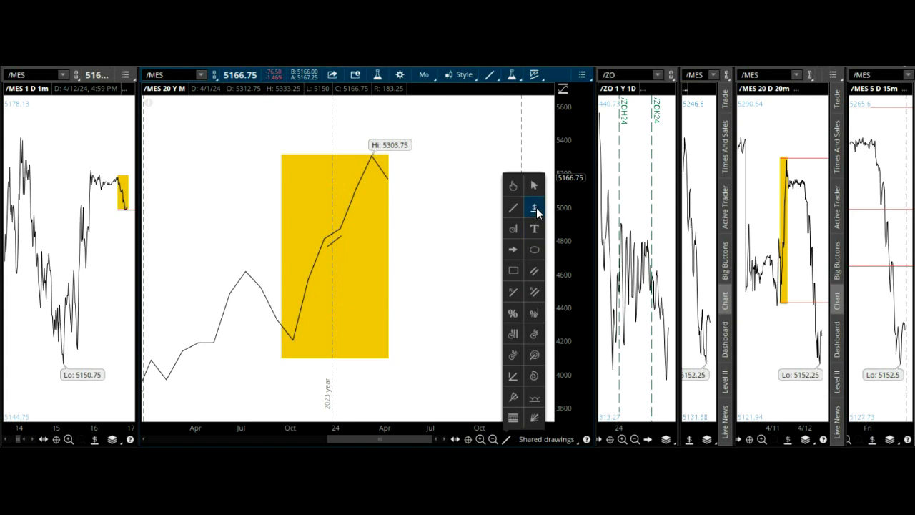
{"action": "left_click", "coordinate": [534, 207]}
{"action": "left_click", "coordinate": [216, 154]}
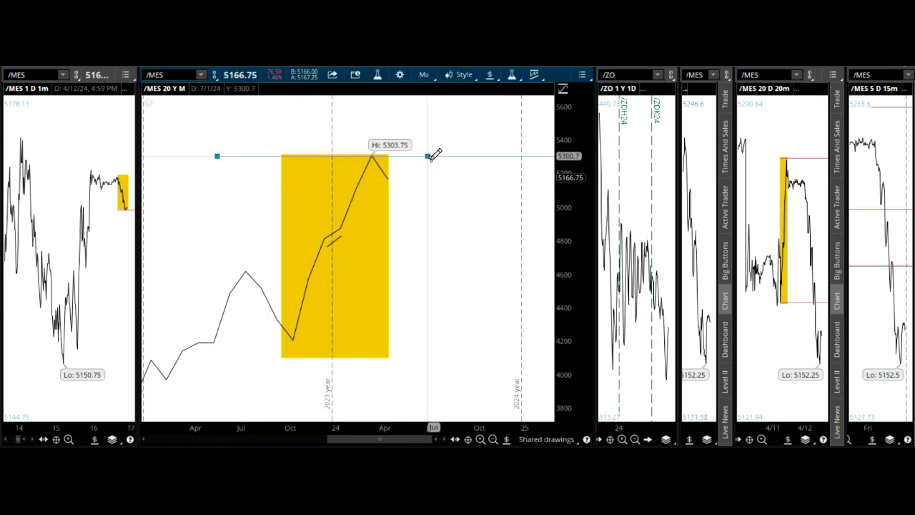
{"action": "left_click", "coordinate": [499, 155]}
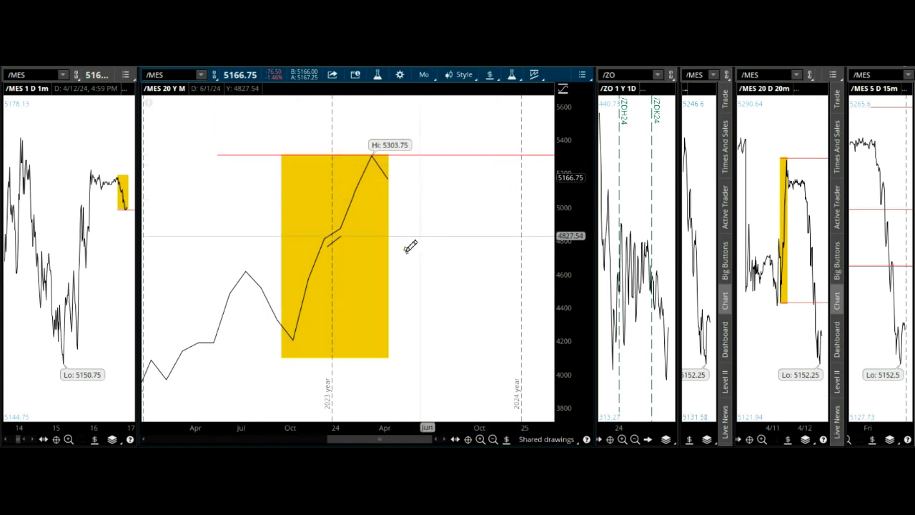
{"action": "left_click", "coordinate": [244, 343]}
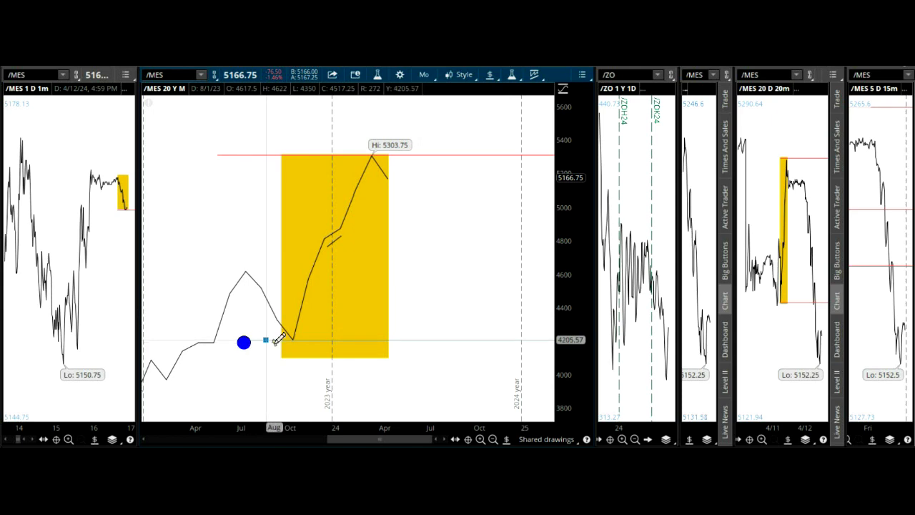
{"action": "left_click", "coordinate": [527, 343]}
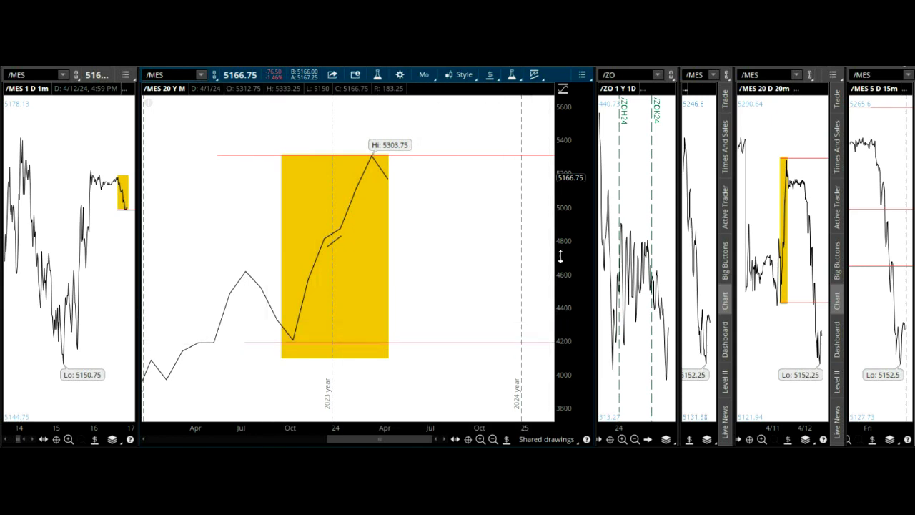
Draw a descending trendline from the end of the /MES price line, about 5140 in late April 2024, to about 4038 in mid-September 2024.
{"action": "left_click", "coordinate": [510, 437]}
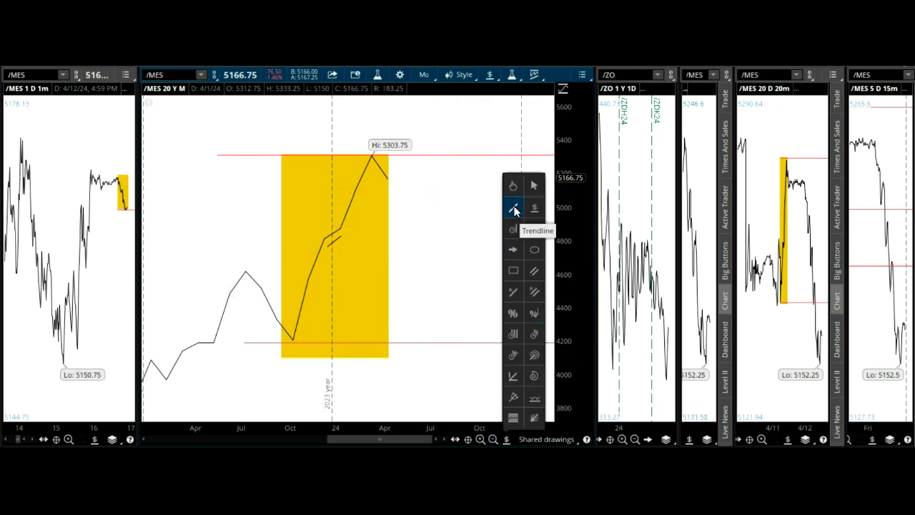
{"action": "left_click", "coordinate": [514, 209]}
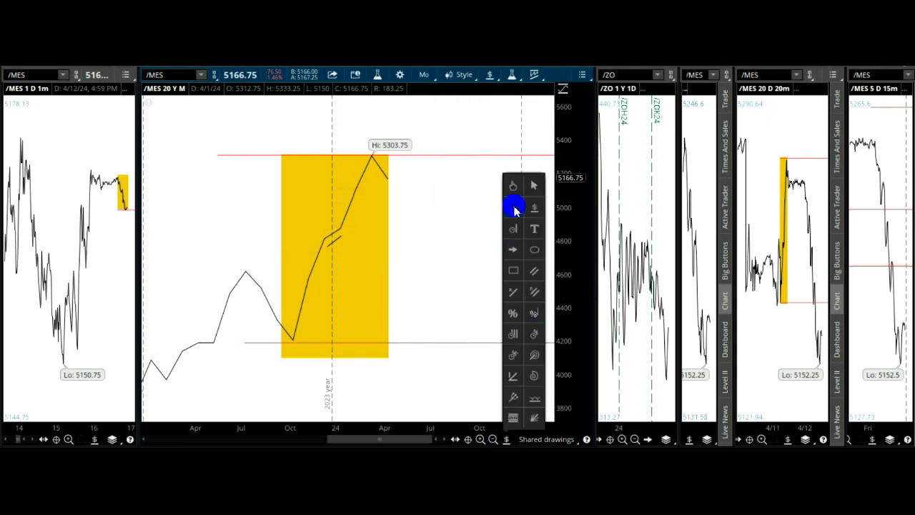
{"action": "left_click", "coordinate": [393, 183]}
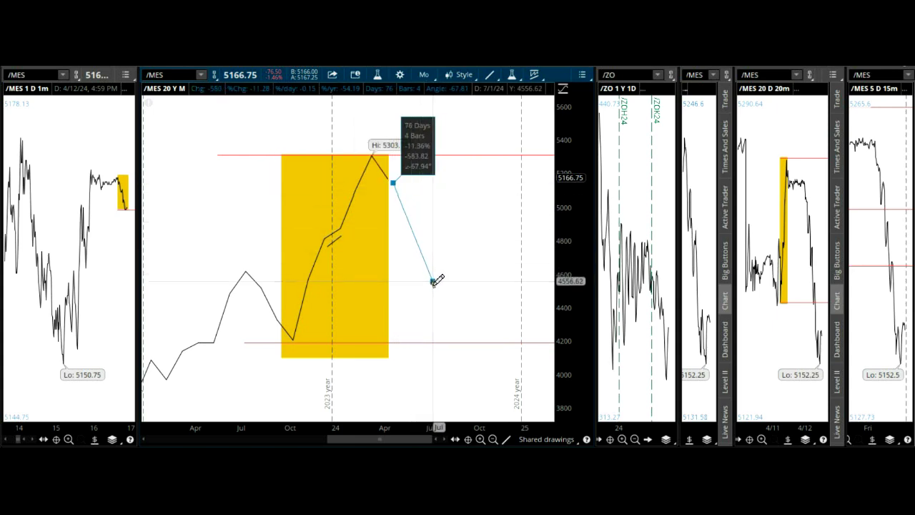
{"action": "left_click", "coordinate": [465, 367]}
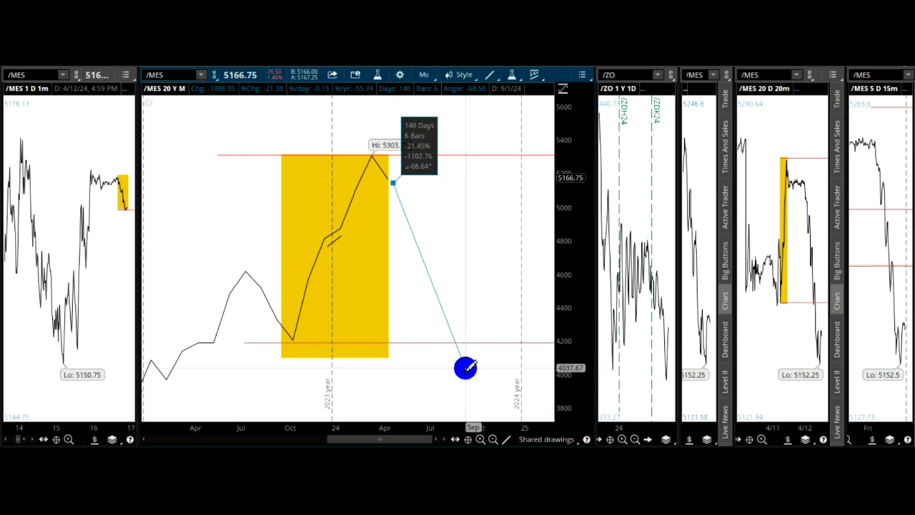
Set the descending trendline's arrow type to the right-pointing arrow so its head sits at the September 2024 end point.
{"action": "right_click", "coordinate": [435, 291]}
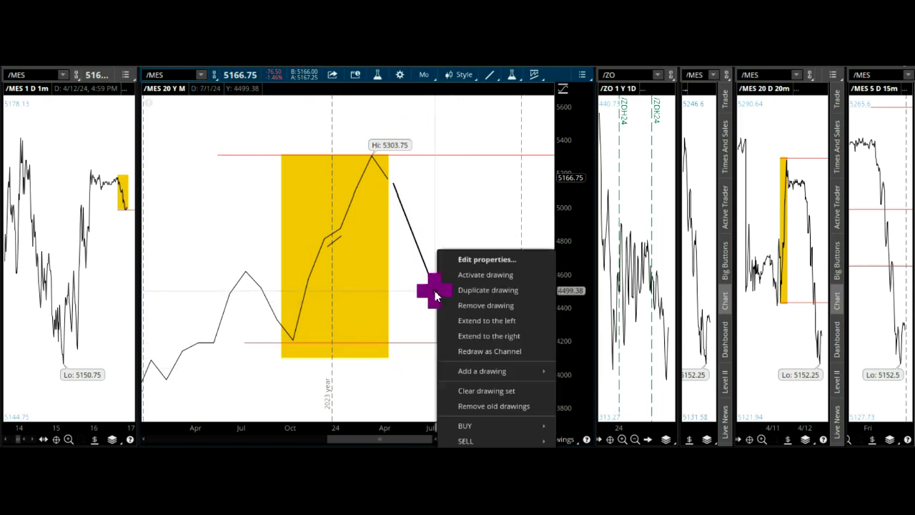
{"action": "left_click", "coordinate": [486, 259]}
{"action": "left_click", "coordinate": [375, 152]}
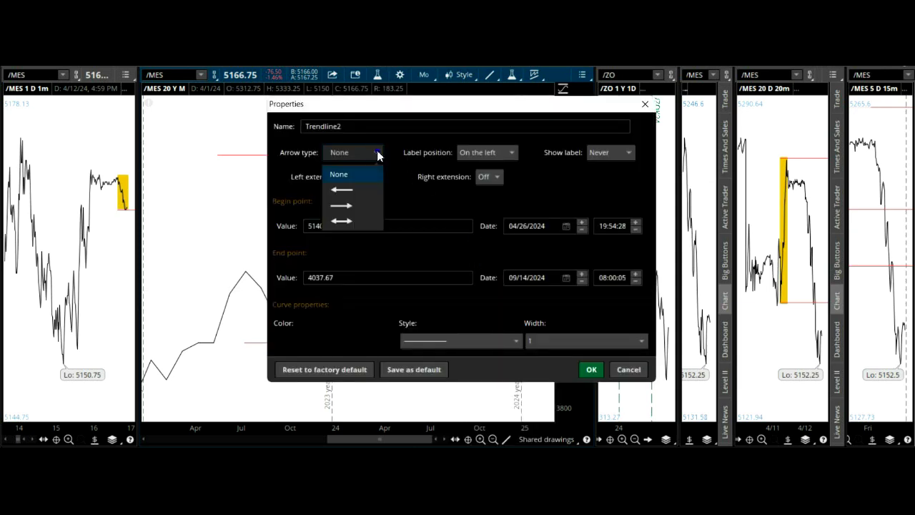
{"action": "left_click", "coordinate": [351, 206]}
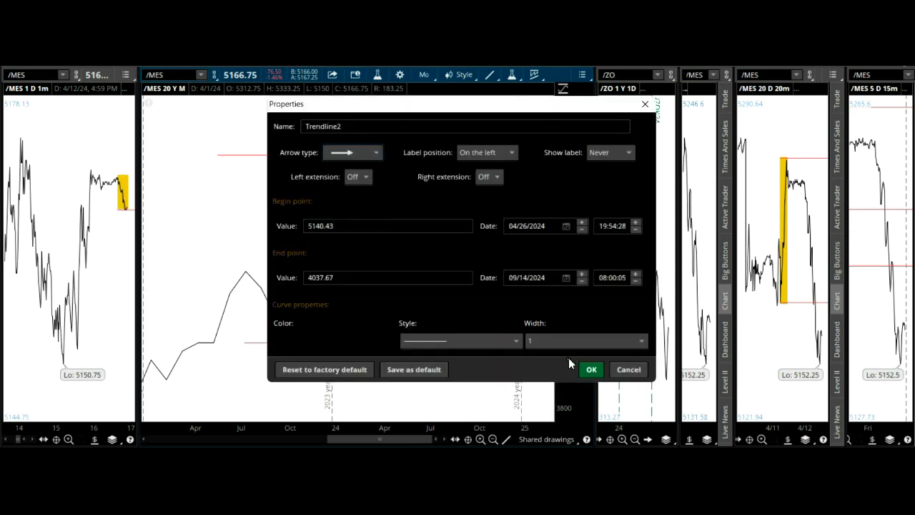
{"action": "left_click", "coordinate": [590, 369]}
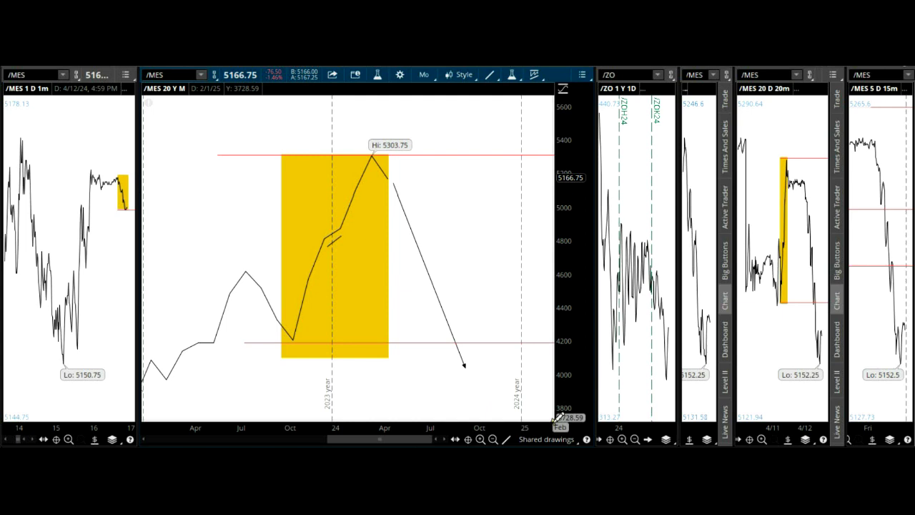